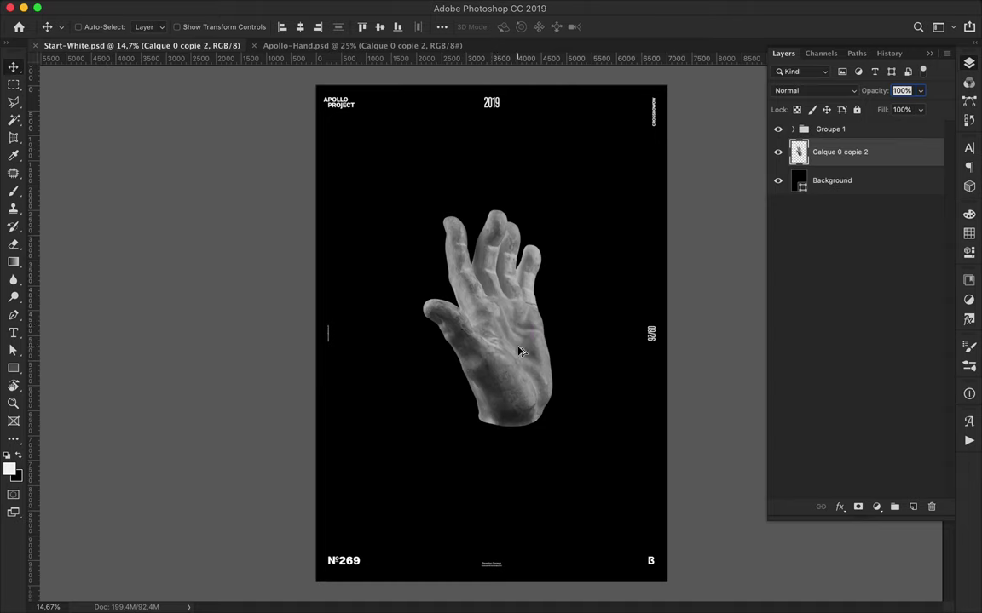
Duplicate the hand, scale it to about 63% and rotate it into the top-left corner
key(ctrl+j)
key(ctrl+t)
drag(426, 281, 428, 361)
drag(438, 164, 411, 209)
key(Return)
Try a flipped hand copy at bottom right, then delete it and reselect the middle hand
mouse_move(374, 170)
mouse_down()
mouse_move(539, 447)
mouse_move(638, 469)
mouse_up()
click(153, 6)
click(390, 533)
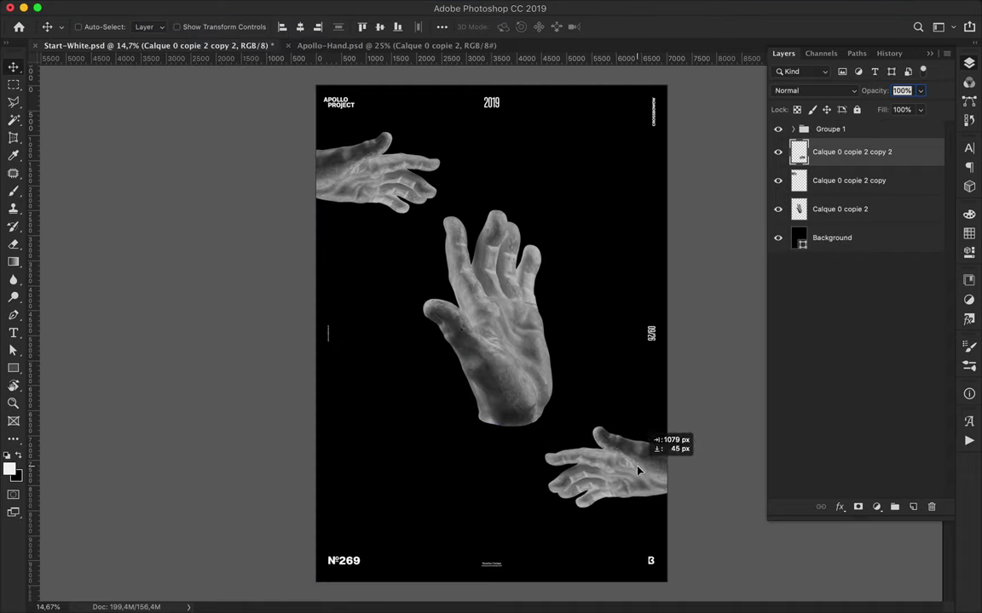
ctrl+click(537, 396)
key(Delete)
key(ctrl+z)
key(ctrl+z)
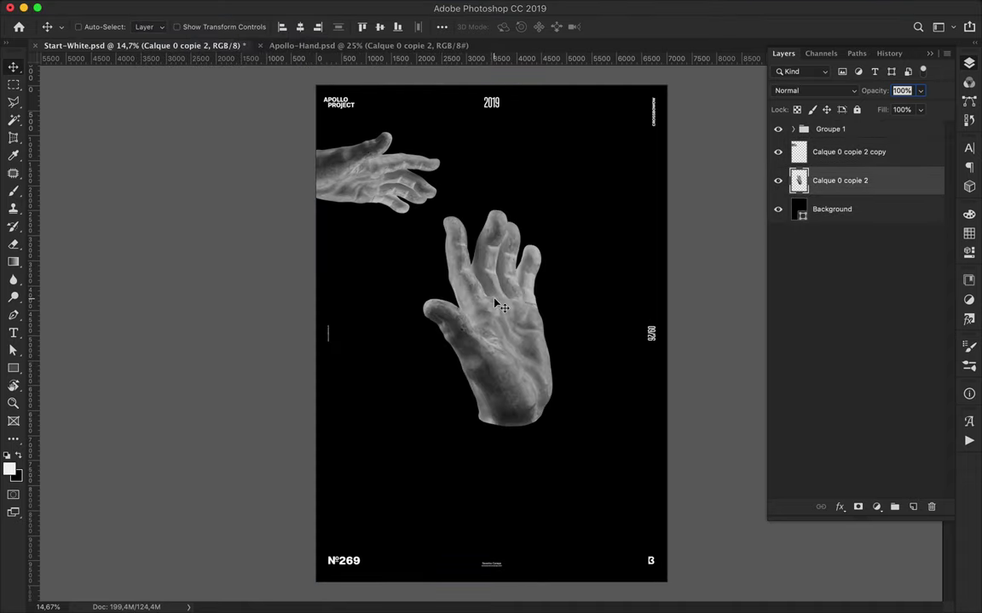
Rotate the middle hand about 105°, move it lower and flip it horizontally
key(ctrl+t)
drag(400, 194, 632, 267)
drag(508, 300, 430, 151)
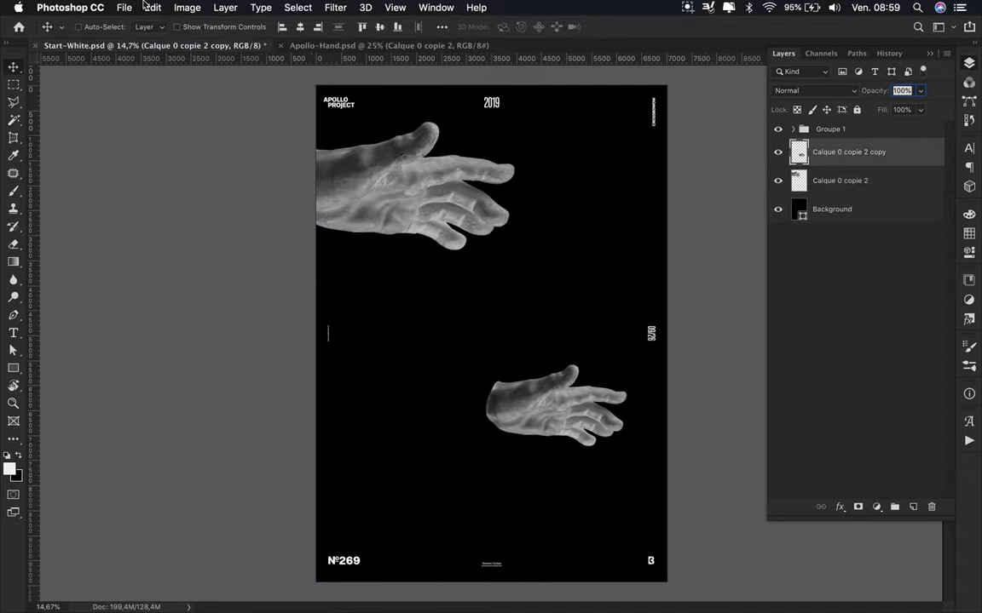
click(124, 6)
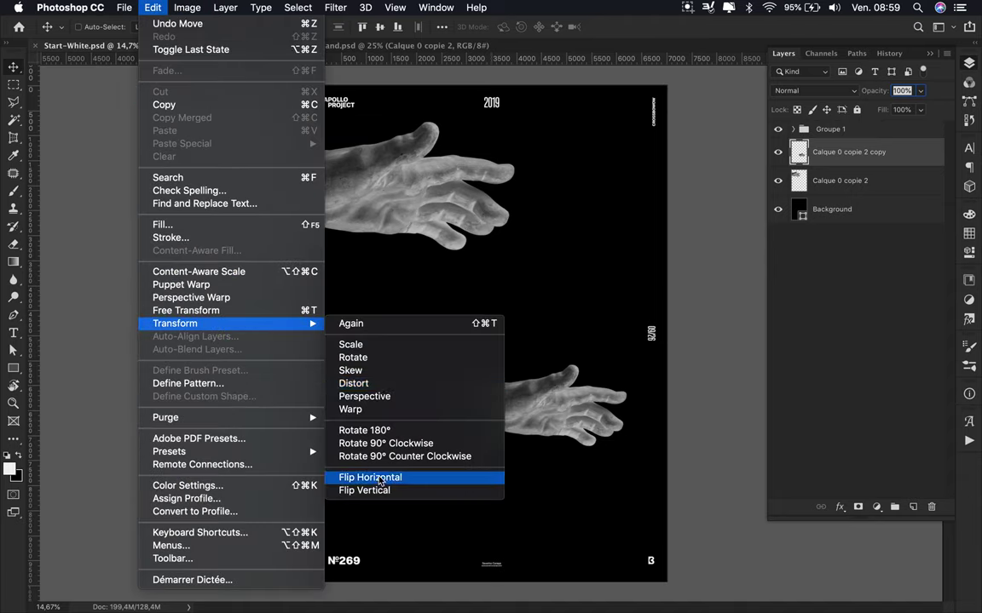
click(384, 537)
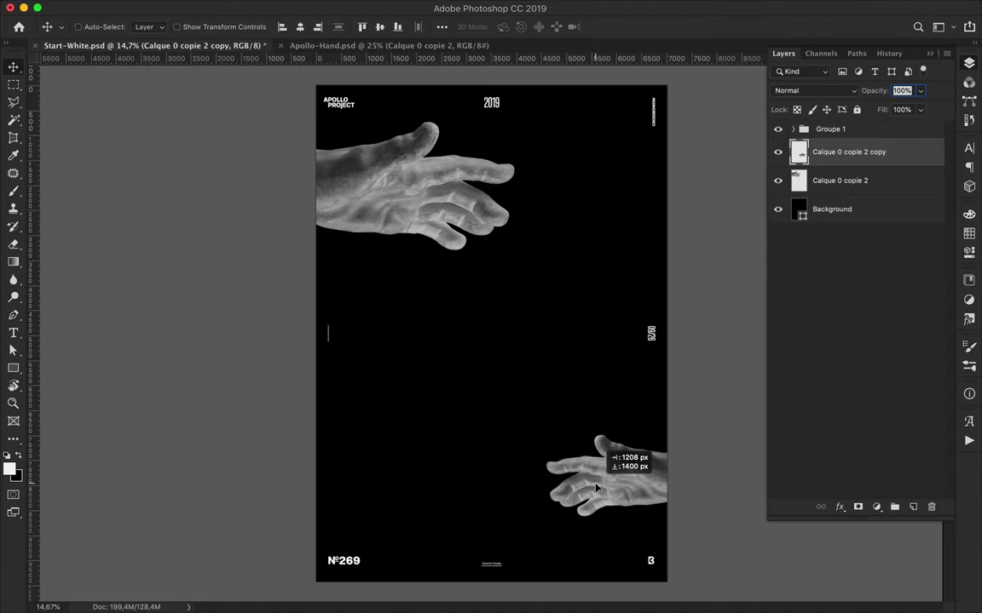
Add APOLLO text, enlarge it and set it to Semibold
key(t)
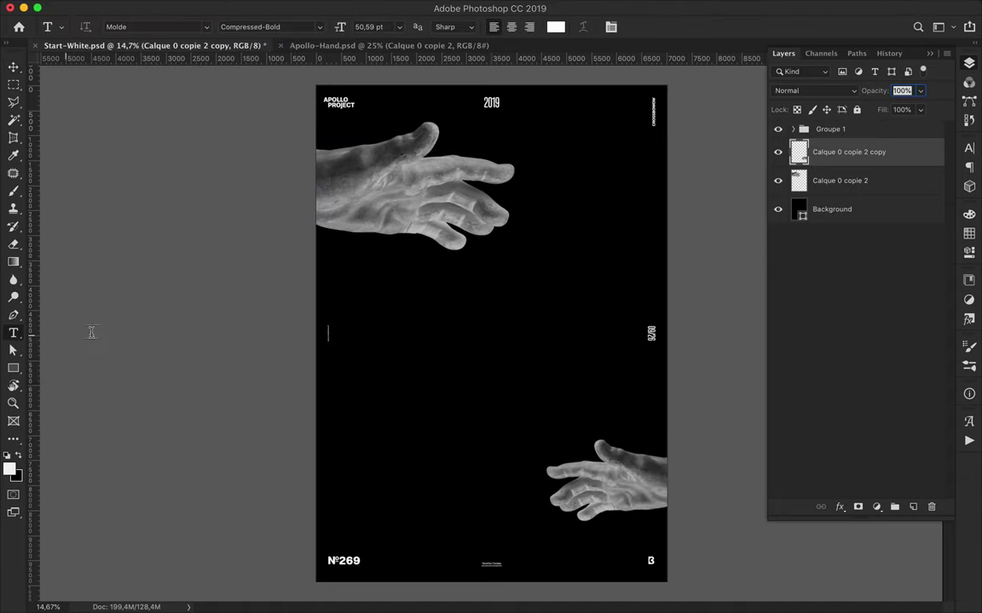
key(ctrl+v)
key(ctrl+t)
key(Return)
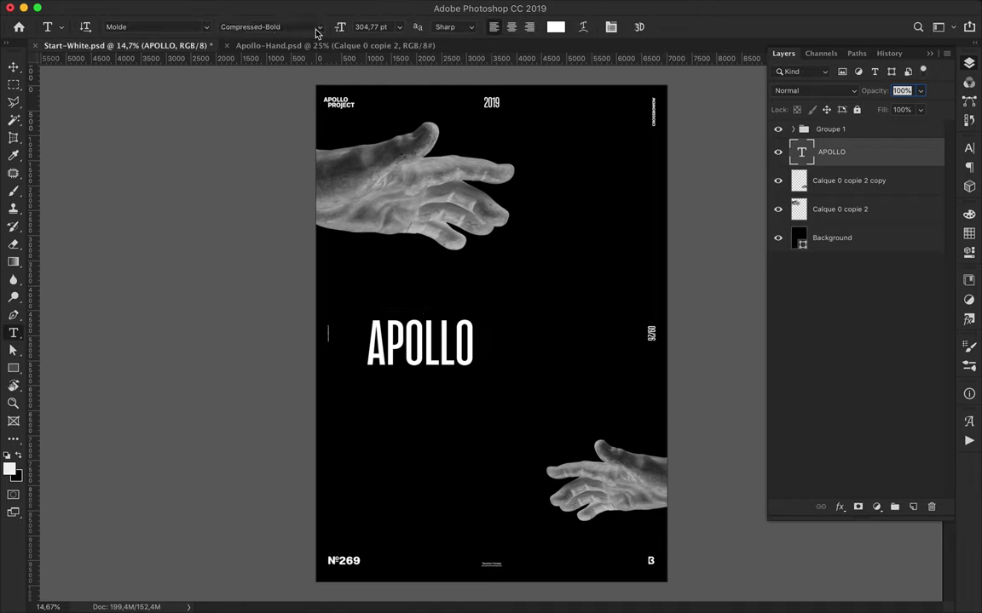
click(320, 27)
click(381, 432)
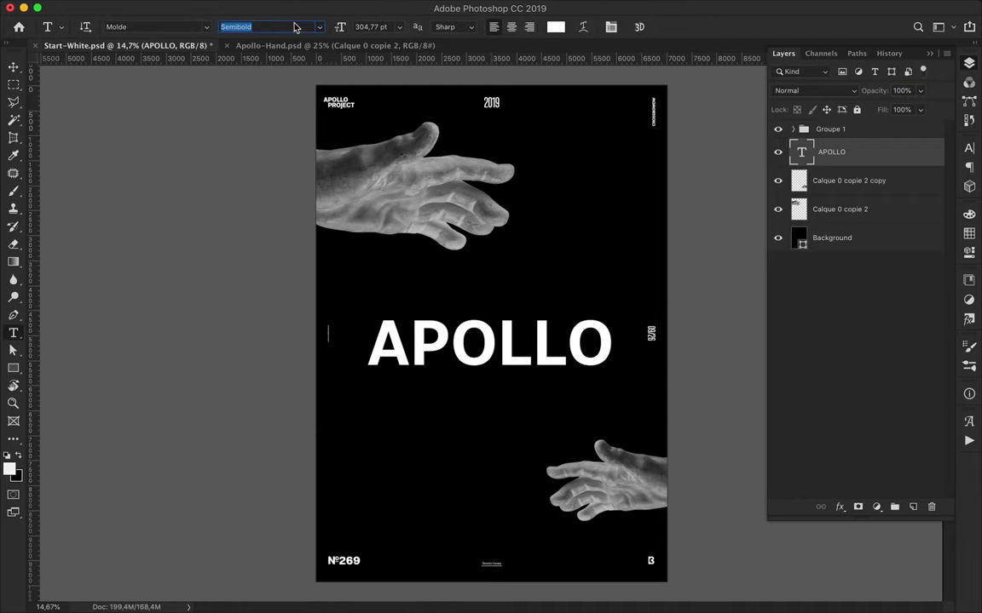
Move the bold APOLLO to the top behind the hands and slide a copy to the bottom
key(v)
mouse_move(582, 345)
mouse_down()
mouse_move(455, 230)
mouse_move(645, 204)
mouse_move(337, 515)
mouse_move(304, 511)
mouse_up()
key(ctrl+shift+bracketleft)
drag(380, 484, 504, 480)
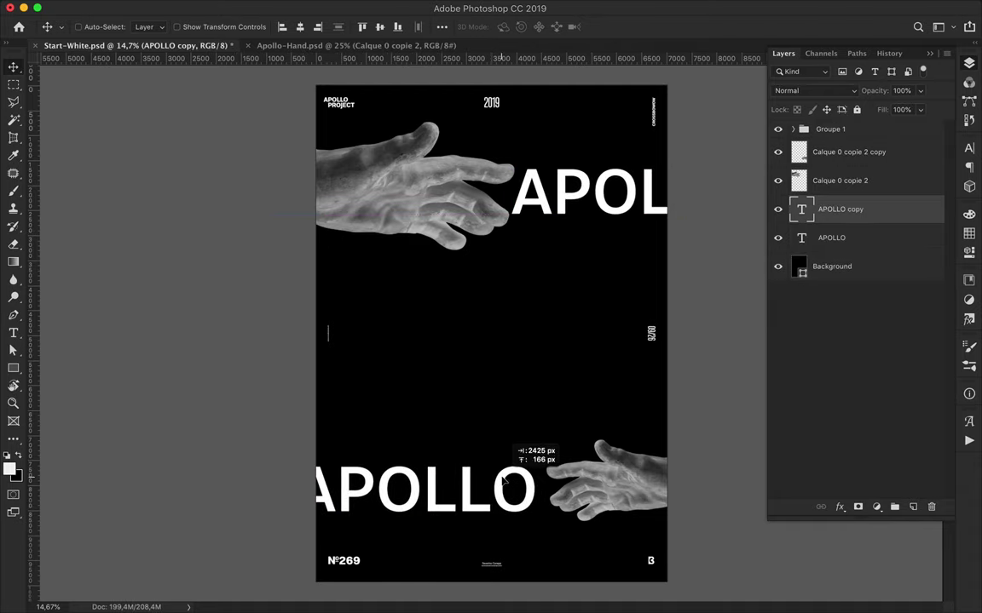
Set the lower APOLLO copy to Light, push it off the left edge, and start new text mid-page
key(t)
click(298, 27)
key(Up)
key(Up)
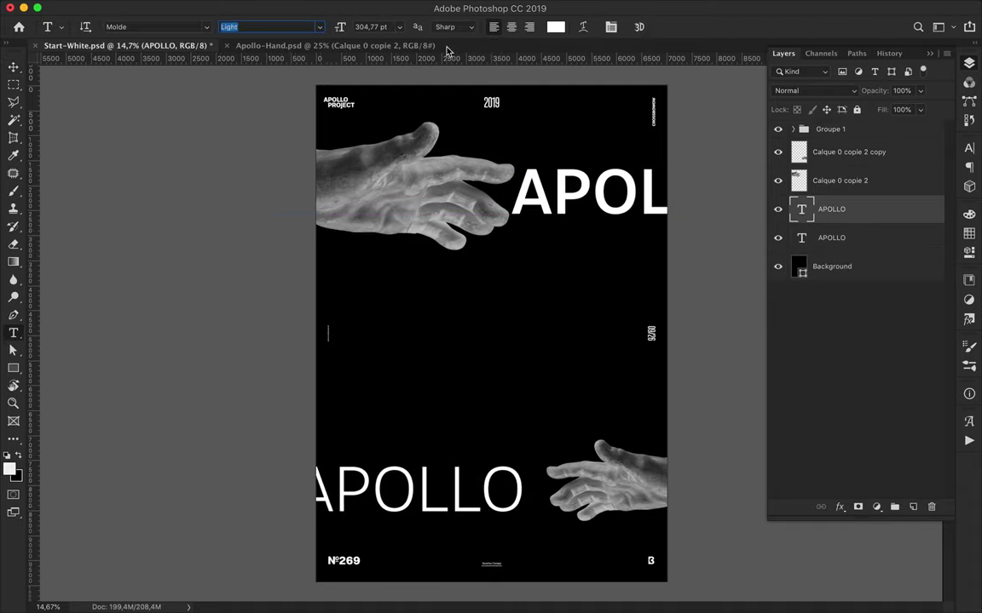
key(v)
drag(379, 481, 353, 483)
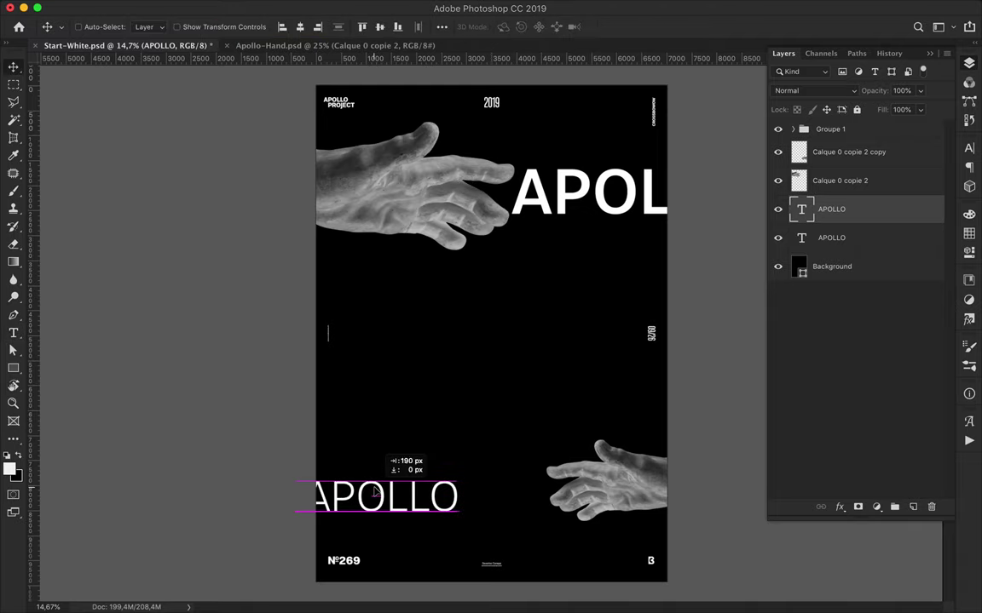
key(t)
click(422, 336)
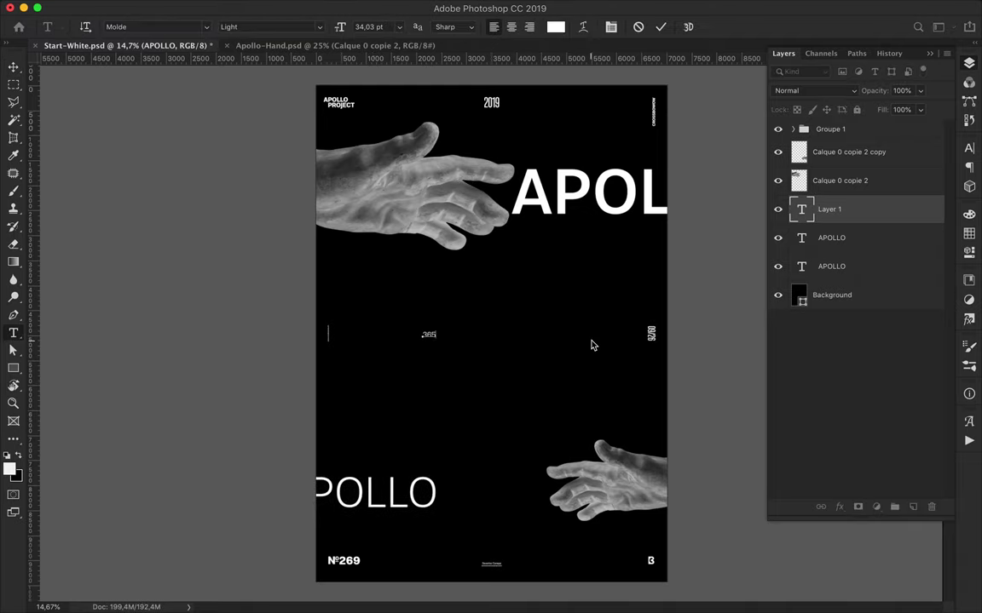
Enlarge the 365° text and Alt-drag a copy to the upper right
key(ctrl+t)
drag(533, 404, 588, 383)
key(Return)
key(v)
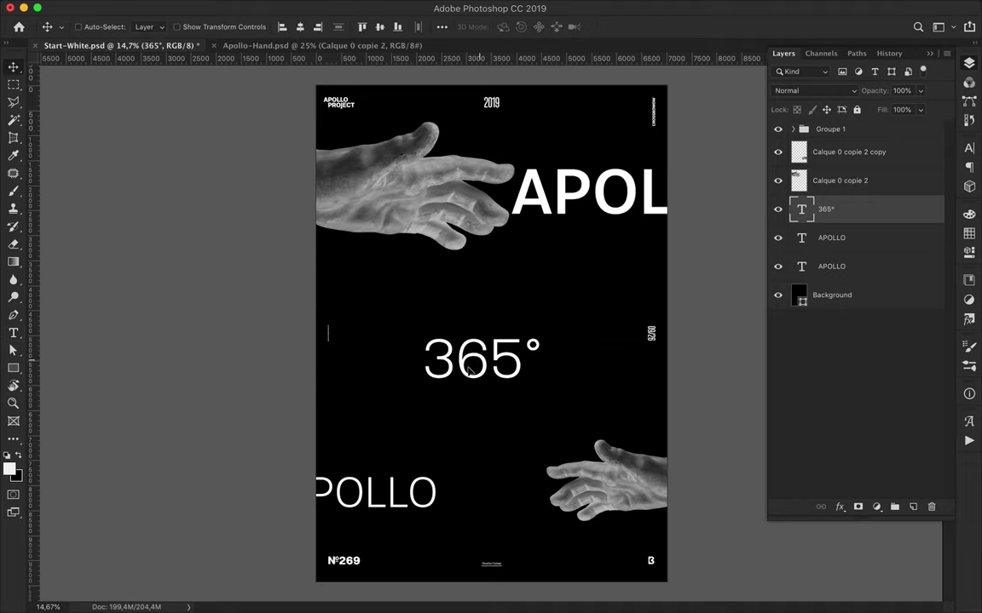
mouse_move(503, 358)
mouse_down()
mouse_move(353, 452)
mouse_move(635, 243)
mouse_up()
Make the 365° copy bold on the top hand and move the light 365° behind the lower hand
key(t)
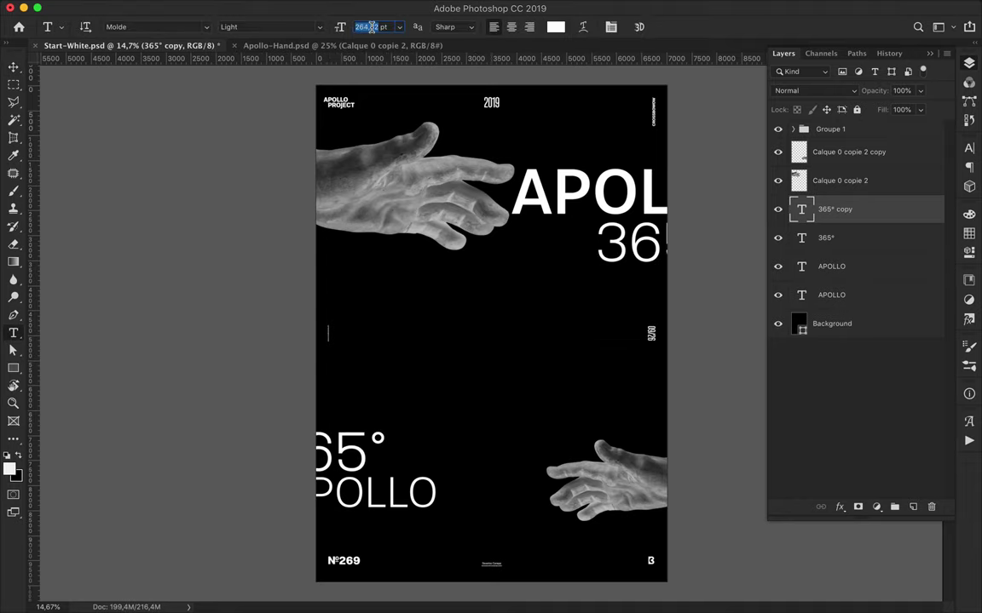
click(229, 27)
click(255, 105)
key(v)
drag(624, 221, 398, 220)
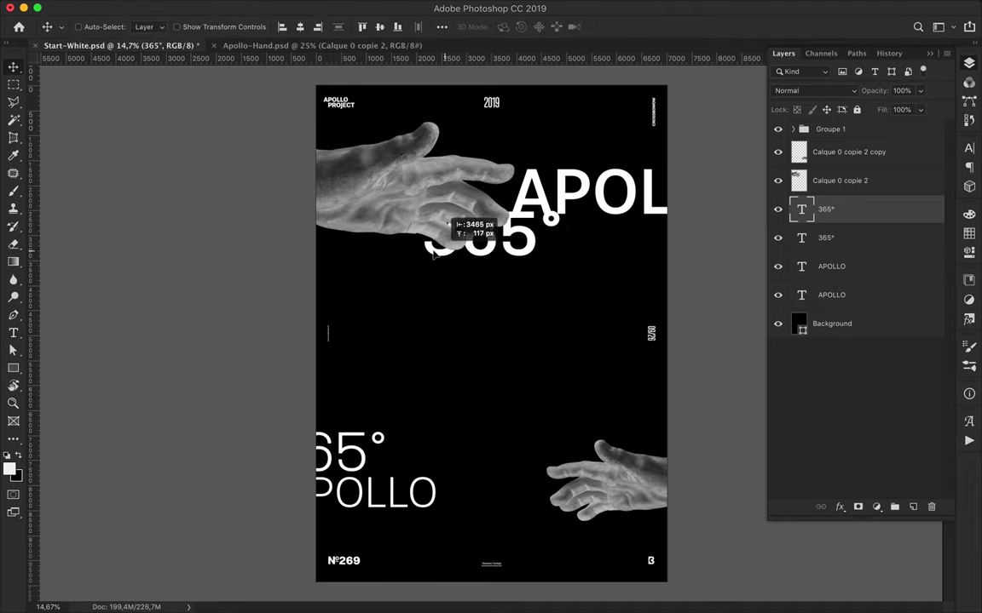
mouse_move(357, 451)
mouse_down()
mouse_move(626, 400)
mouse_move(631, 451)
mouse_up()
Fine-tune the bold 365 so it sits under the top APOLLO
key(t)
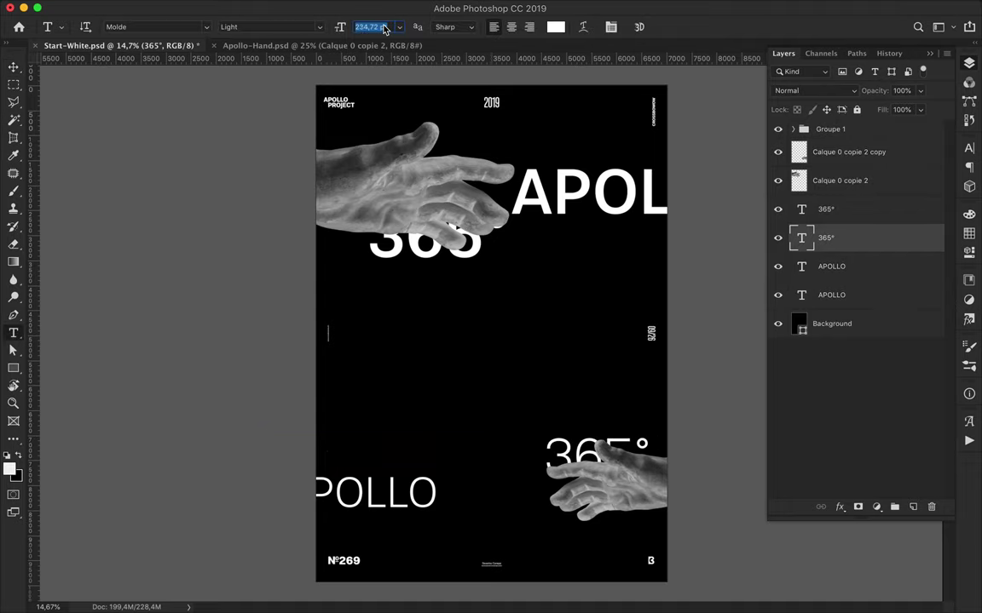
key(v)
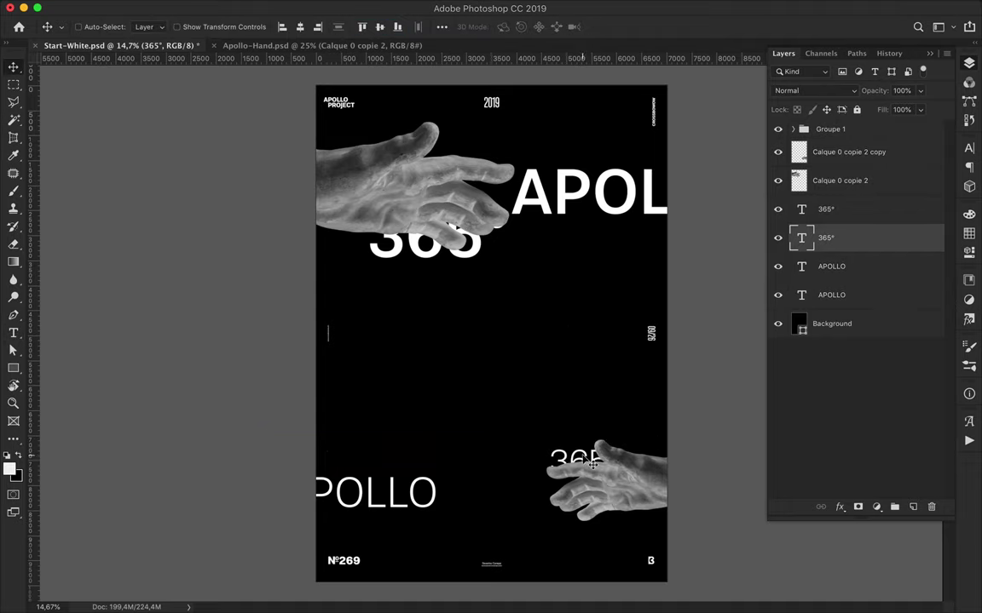
drag(483, 257, 501, 263)
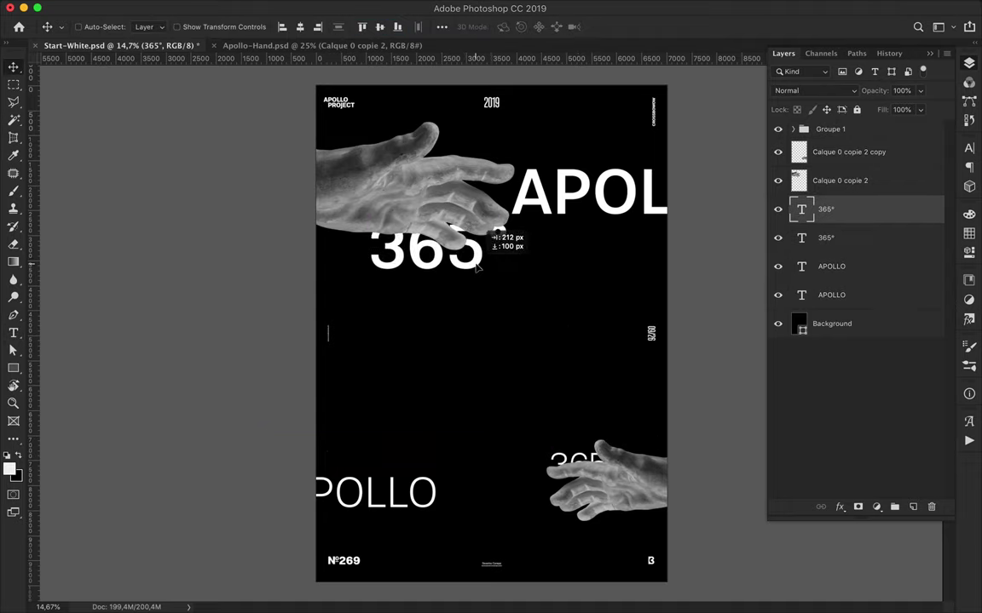
drag(496, 260, 458, 250)
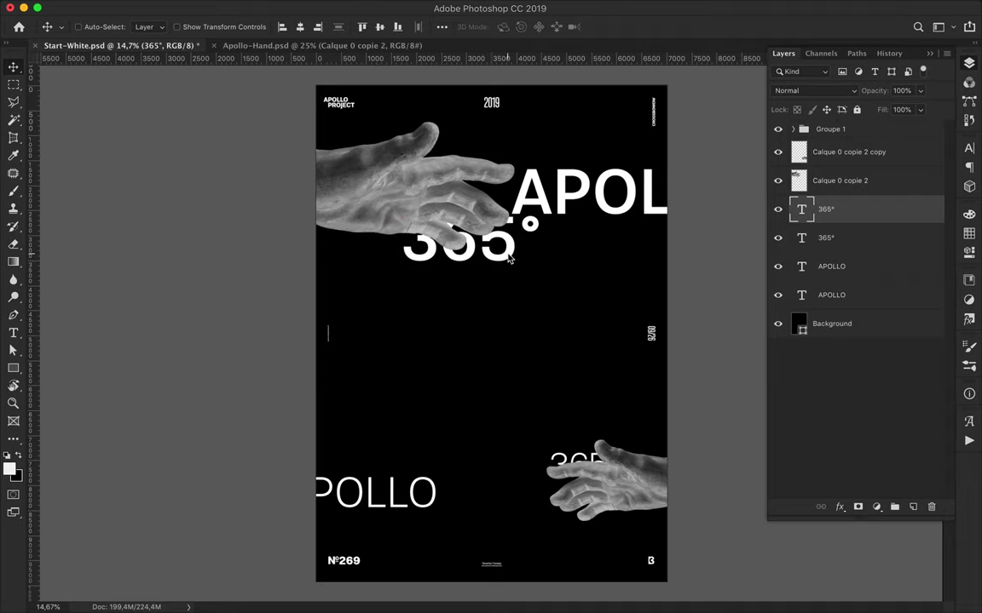
drag(441, 256, 447, 257)
double_click(447, 257)
key(Escape)
Select the upper APOLLO layer and adjust letter spacing in the Character panel
click(809, 266)
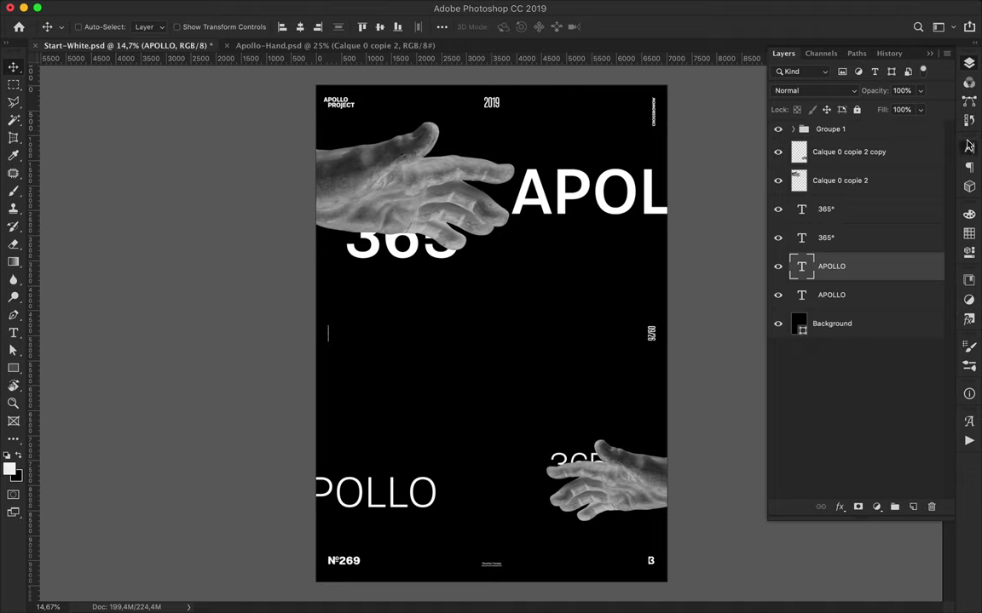
click(969, 146)
mouse_move(890, 190)
mouse_down()
mouse_move(510, 428)
mouse_move(439, 498)
mouse_up()
Set the APOLLO tracking to 400 and bring back the Layers panel
click(920, 191)
text(400)
key(Return)
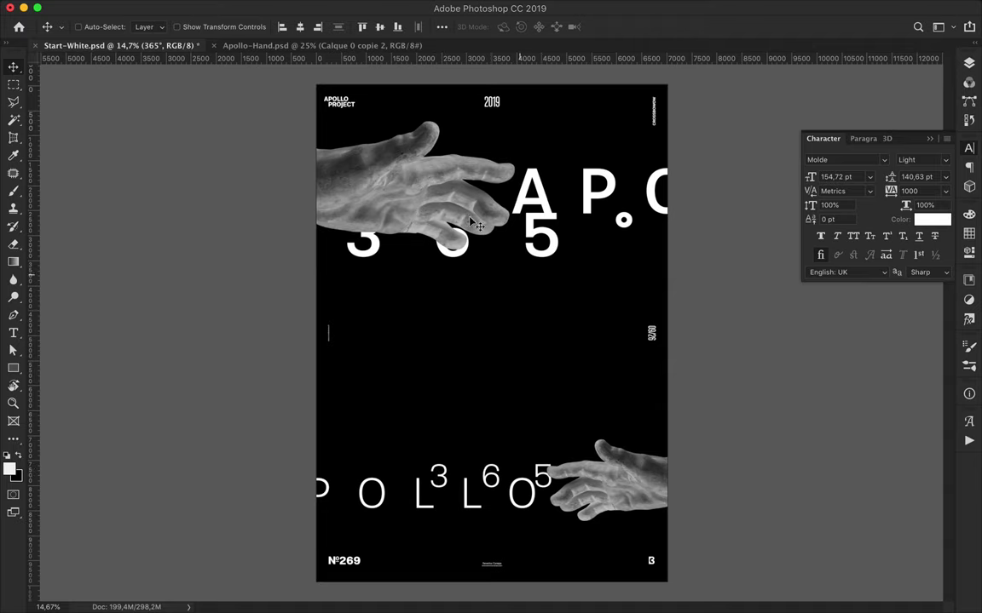
key(F7)
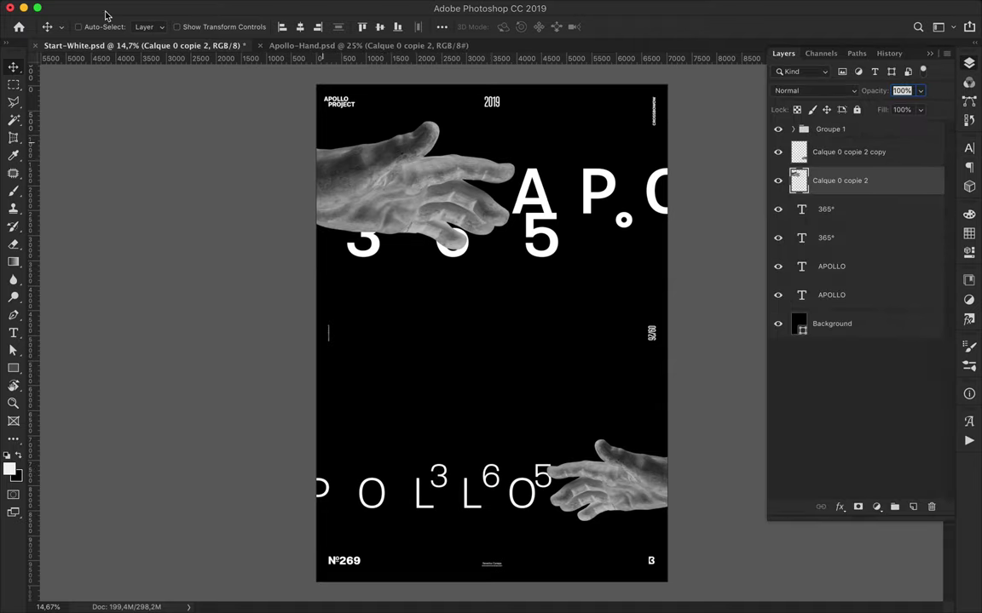
Draw a trial gradient, select the top-left hand in Groupe 1, and undo the full-page gradient
key(g)
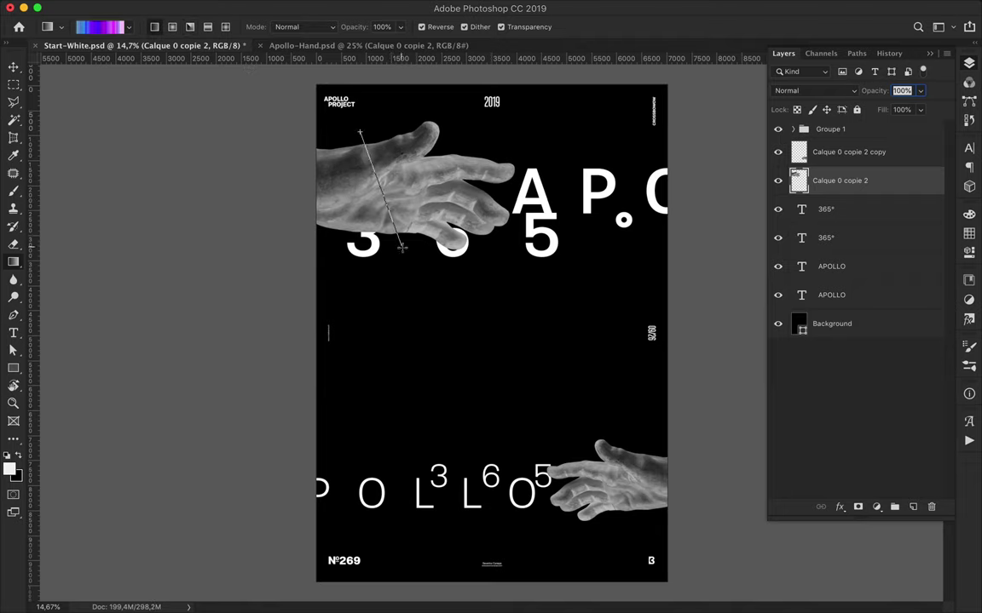
drag(385, 280, 415, 323)
drag(839, 181, 822, 162)
click(792, 129)
scroll(790, 221, down, 2)
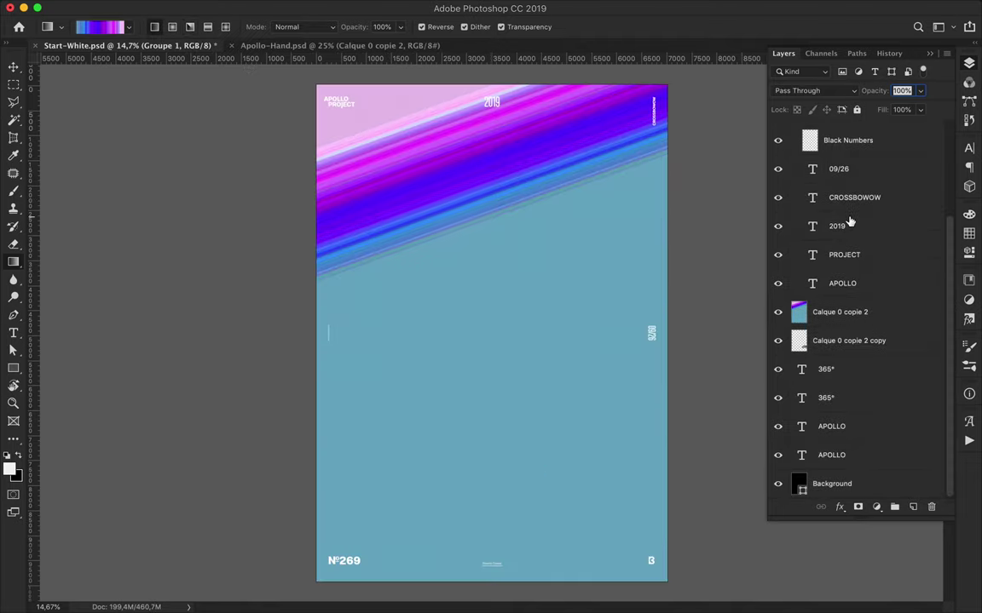
click(848, 340)
click(777, 312)
key(ctrl+alt+z)
key(ctrl+alt+z)
key(ctrl+alt+z)
Draw a diagonal purple-blue gradient on a new layer clipped to the top-left hand
ctrl+click(397, 163)
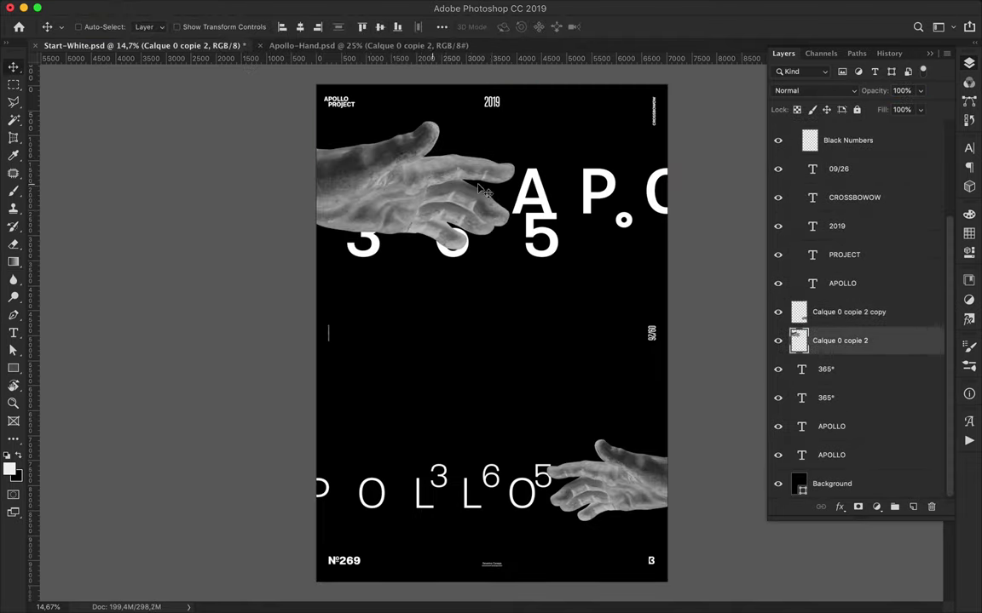
key(ctrl+shift+alt+n)
drag(350, 111, 405, 232)
click(840, 369)
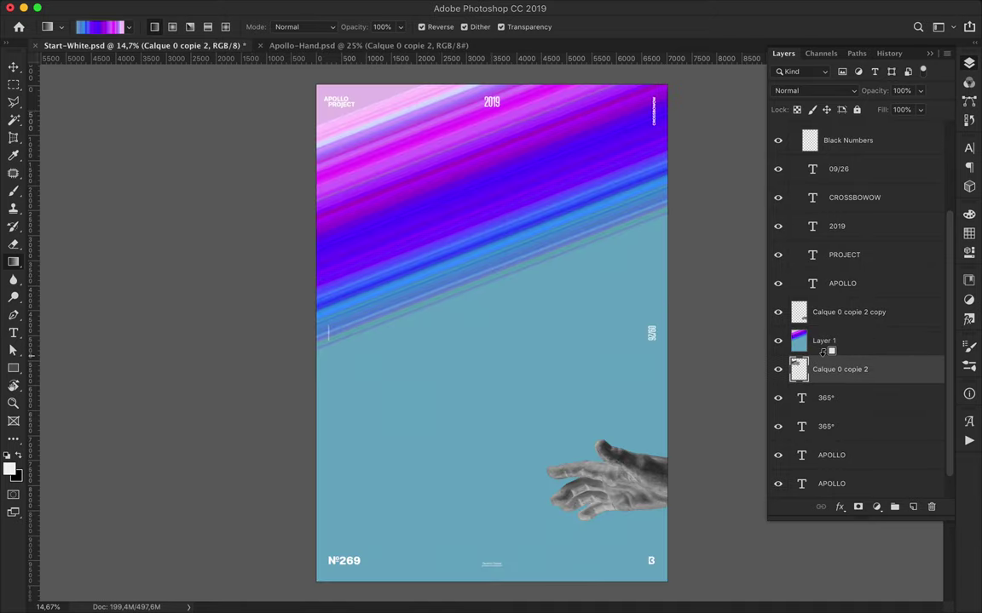
Set the clipped gradient layer's blend mode to Soft Light
click(816, 91)
click(799, 316)
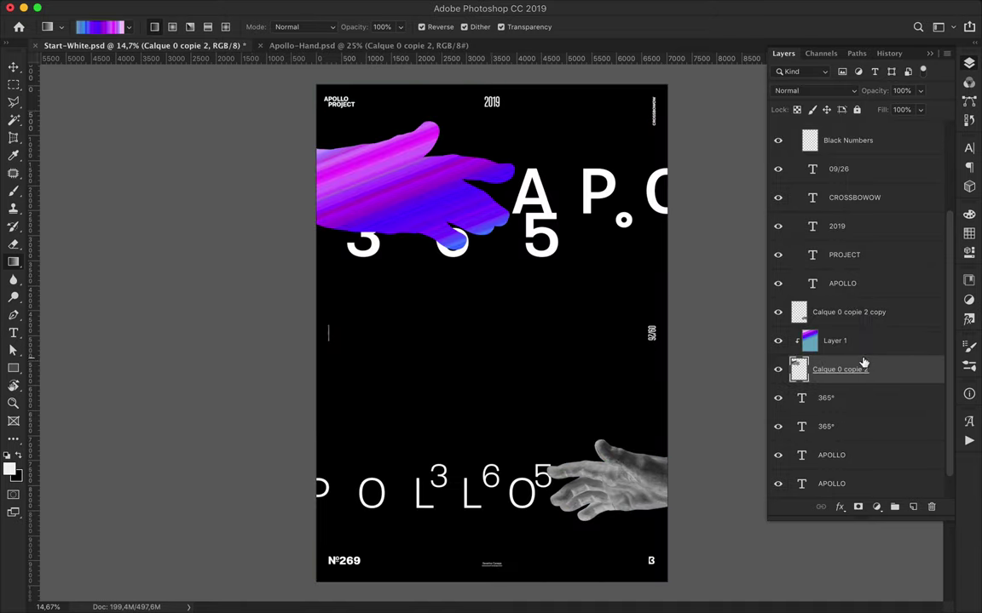
click(866, 341)
click(816, 90)
click(824, 247)
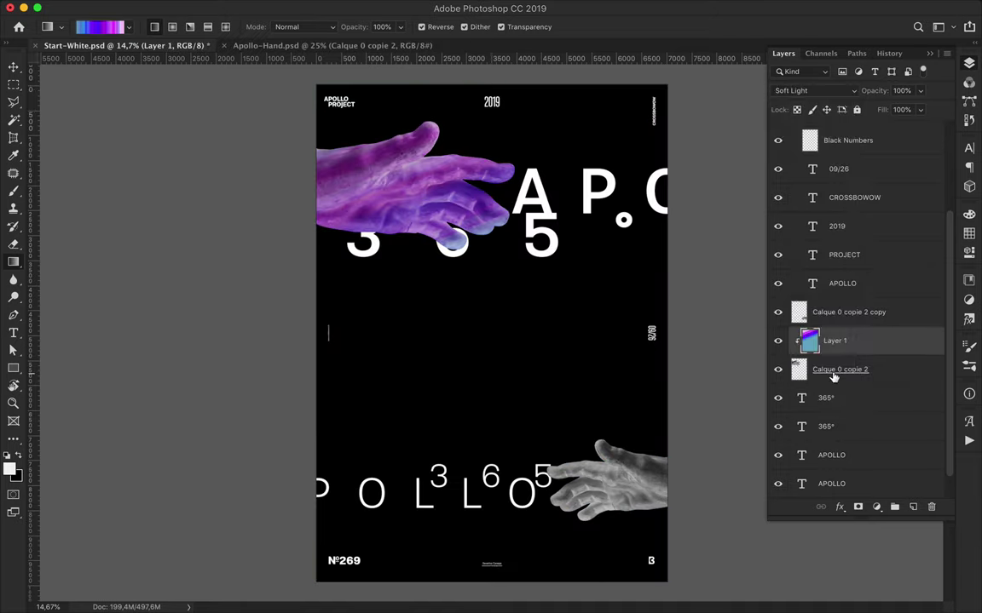
Add Layer 2 and randomize a new Noise gradient in the Gradient Editor
click(883, 375)
click(910, 508)
click(100, 26)
click(682, 428)
click(681, 428)
click(682, 427)
key(Return)
Clip Layer 2 to the lower hand and fill it with the pink-green gradient in Soft Light
mouse_move(867, 372)
mouse_down()
mouse_move(852, 298)
mouse_move(828, 324)
mouse_up()
alt+click(828, 324)
drag(604, 530, 635, 452)
click(813, 90)
click(707, 235)
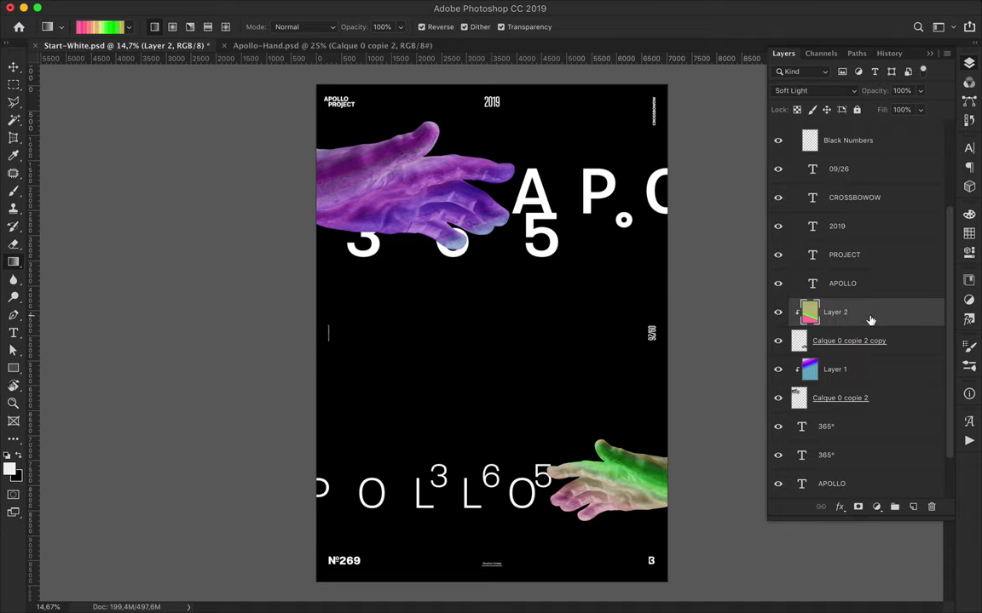
Gaussian-blur the colour layer, duplicate it and save the poster
key(v)
click(328, 9)
click(553, 226)
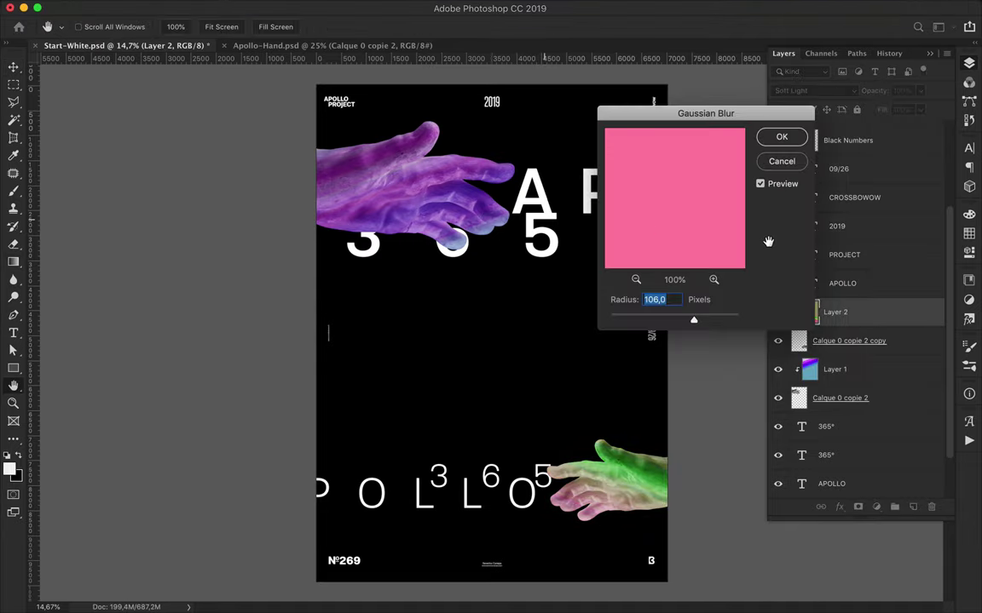
click(779, 138)
key(ctrl+j)
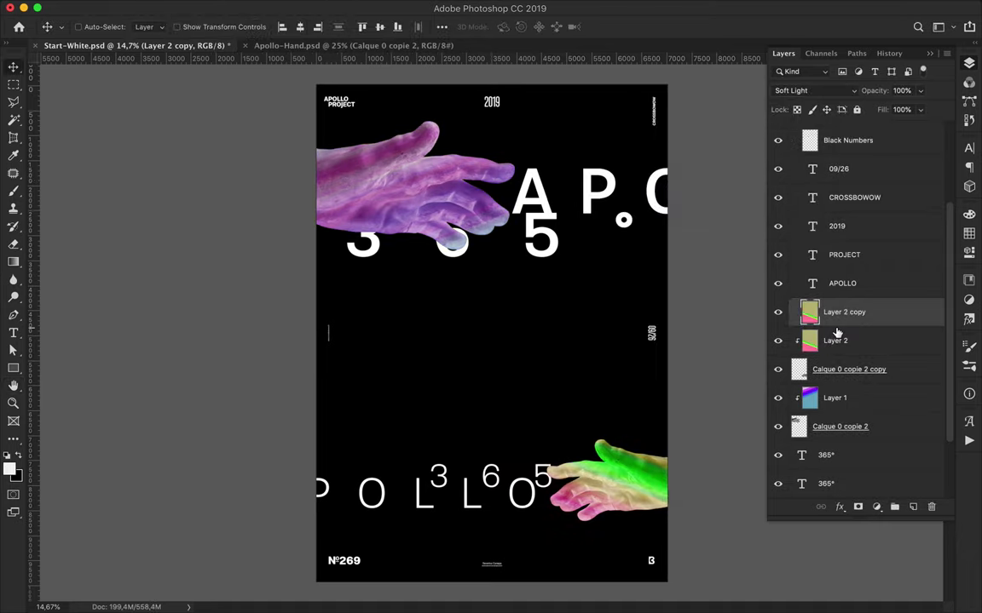
key(ctrl+s)
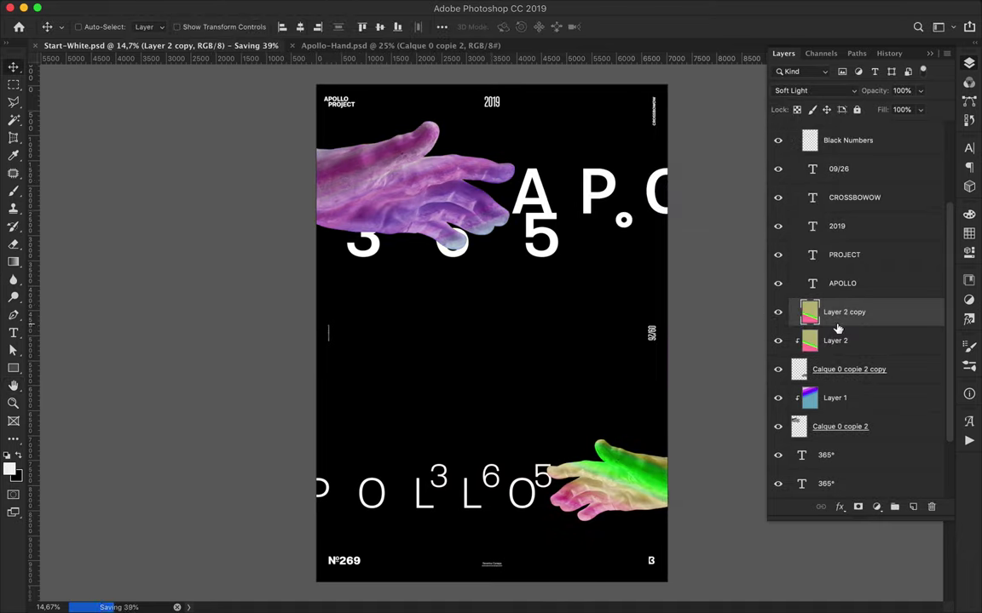
Move the blurred copy beneath Layer 2 and merge the two into Layer 2
drag(838, 324, 802, 346)
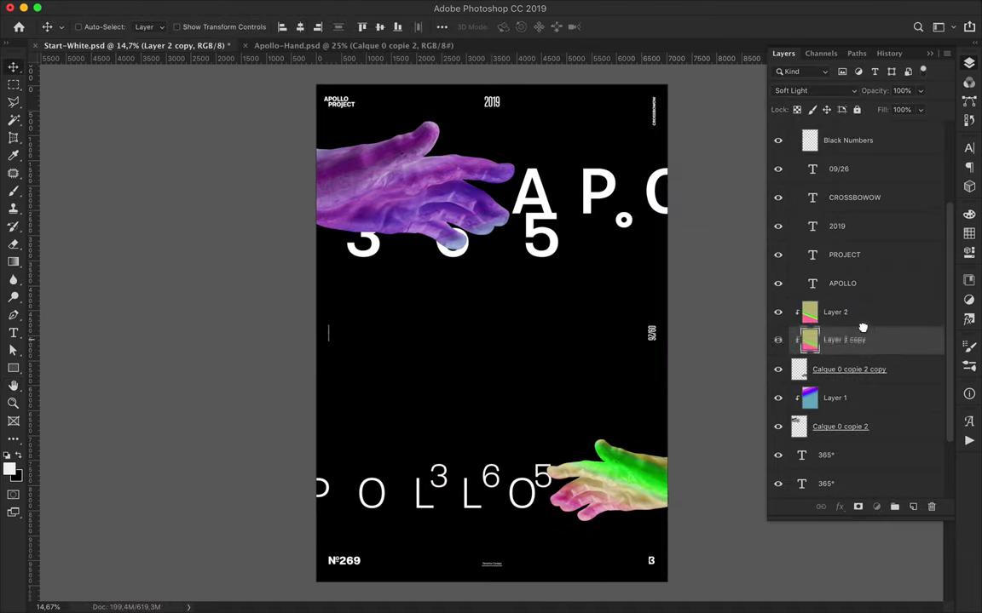
click(852, 91)
key(ctrl+e)
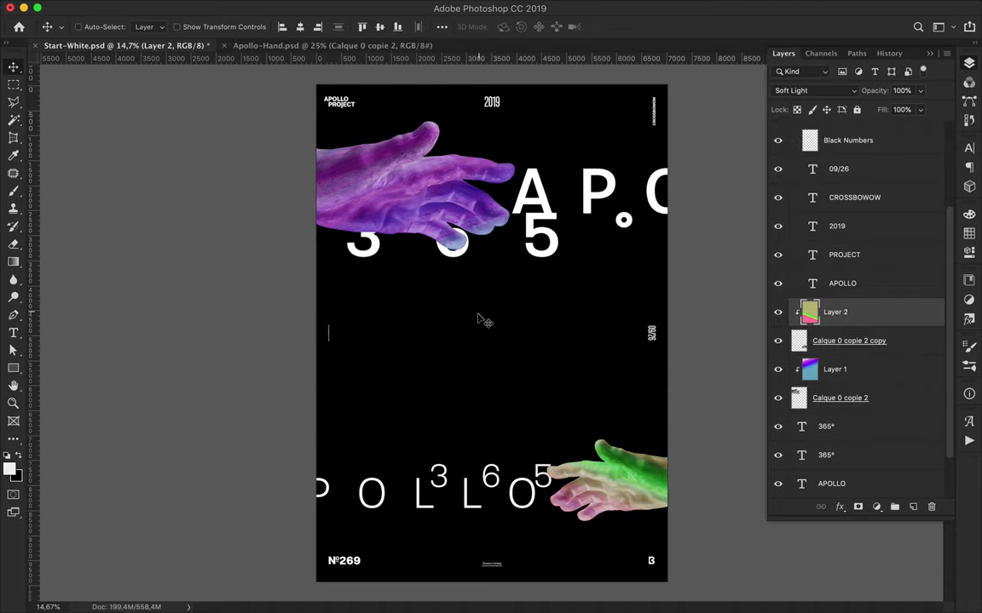
scroll(890, 442, down, 5)
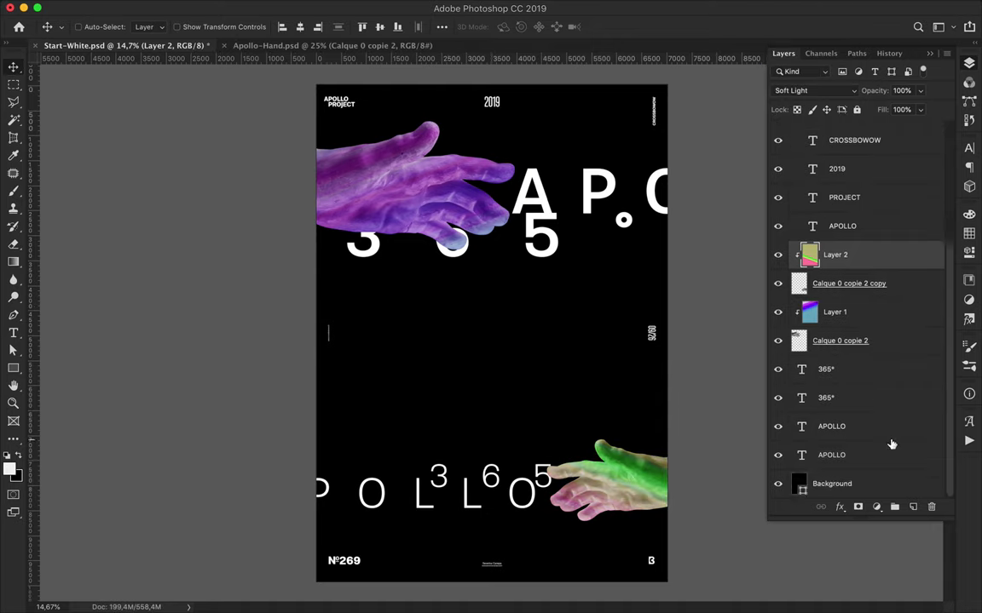
Fill Layer 3 with a randomized pink-cyan noise gradient
key(g)
click(129, 26)
click(99, 27)
click(687, 425)
click(687, 426)
key(Return)
mouse_move(447, 110)
mouse_down()
mouse_move(483, 290)
mouse_move(442, 289)
mouse_up()
Copy a thin gradient strip to Layer 4, hide Layer 3, and move the strip beside the upper hand
key(m)
drag(656, 269, 657, 269)
key(ctrl+j)
click(777, 455)
key(v)
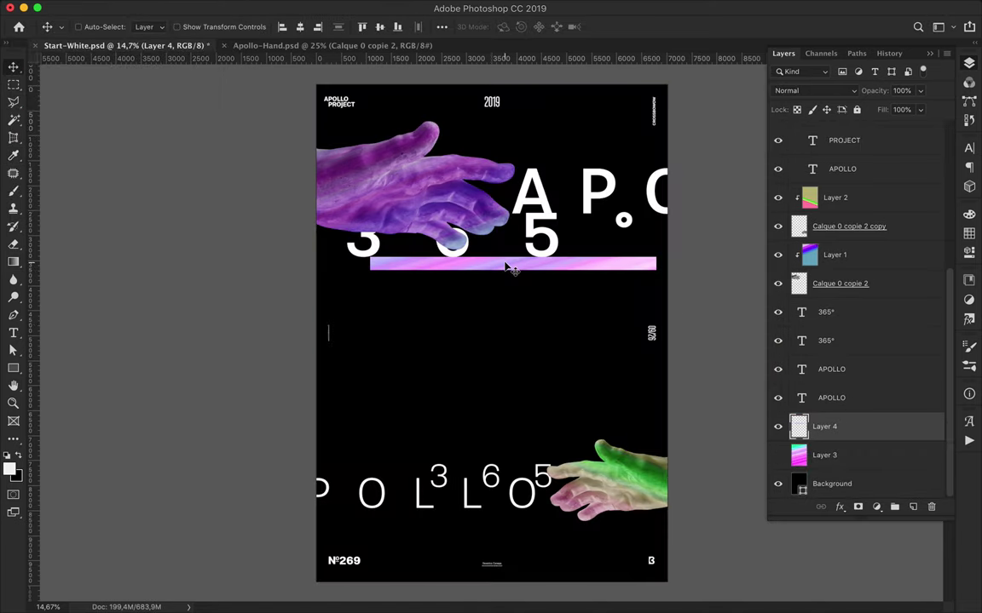
mouse_move(508, 268)
mouse_down()
mouse_move(621, 232)
mouse_move(644, 190)
mouse_move(632, 171)
mouse_up()
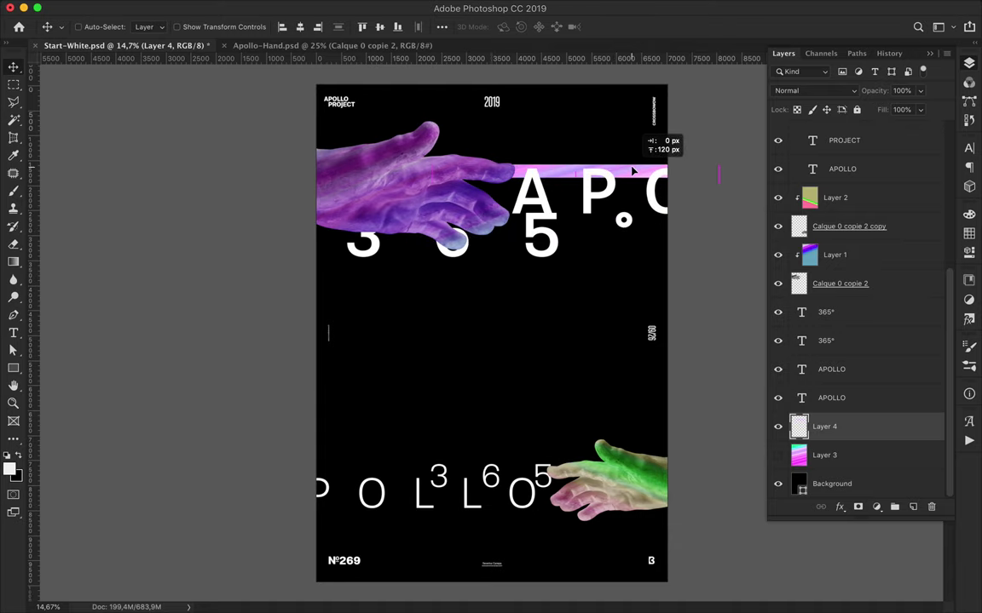
Copy a second, wider gradient strip to Layer 5 and hide Layer 3 again
click(777, 455)
drag(340, 373, 495, 421)
key(ctrl+j)
click(824, 455)
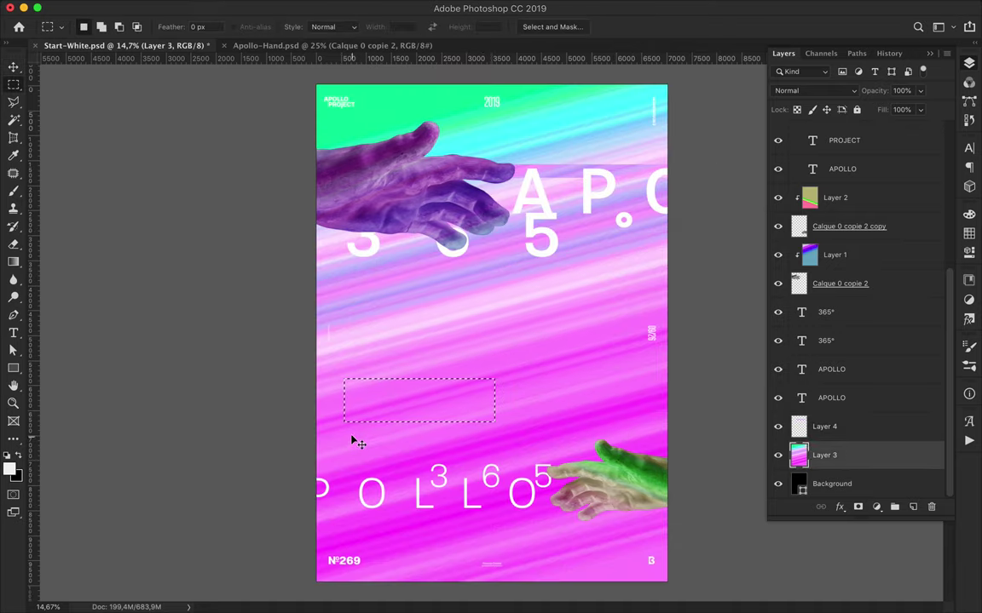
key(ctrl+j)
drag(357, 445, 392, 486)
click(777, 483)
Reposition the 365° digits and magenta band along the bottom, and add a Hue/Saturation adjustment
drag(543, 474, 495, 465)
drag(375, 474, 359, 473)
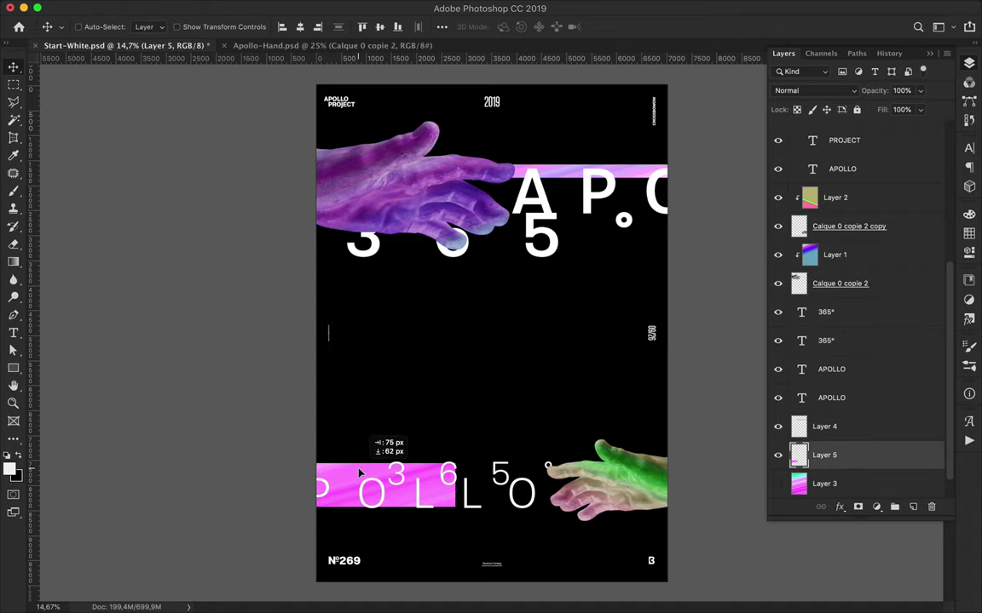
click(875, 507)
click(902, 570)
Shift the bottom strip's hue to -80 to turn it blue
mouse_move(843, 298)
mouse_down()
mouse_move(788, 300)
mouse_move(942, 309)
mouse_move(789, 298)
mouse_up()
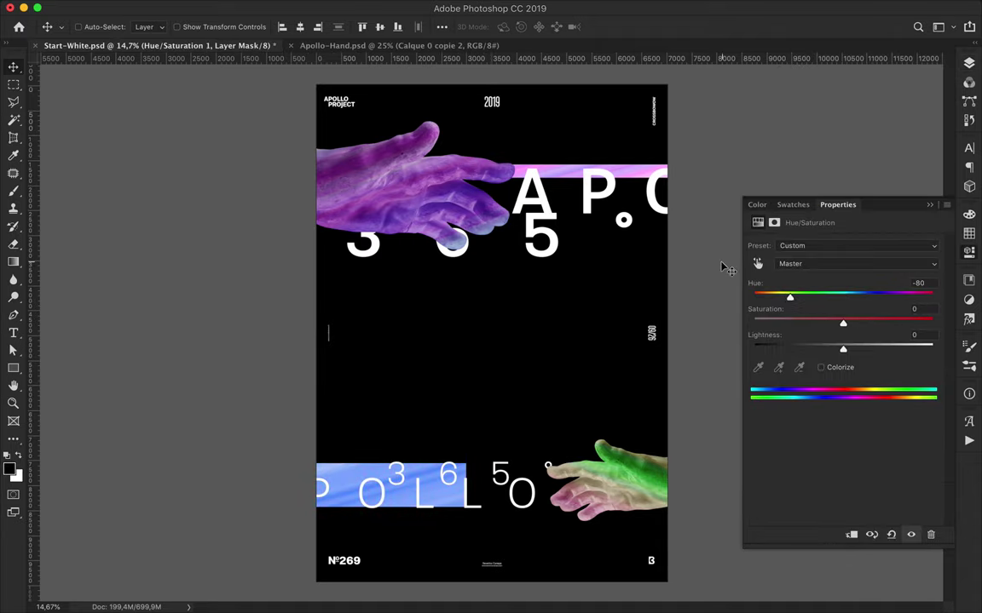
click(969, 63)
click(840, 392)
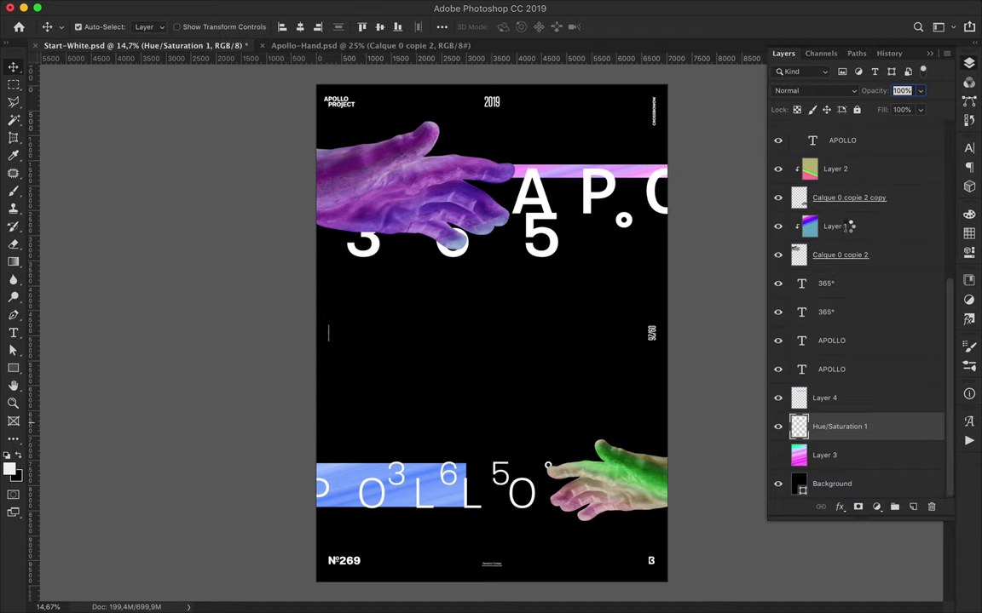
Recolour Layer 2 orange-violet with a second Hue/Saturation adjustment merged into it
click(871, 173)
click(876, 508)
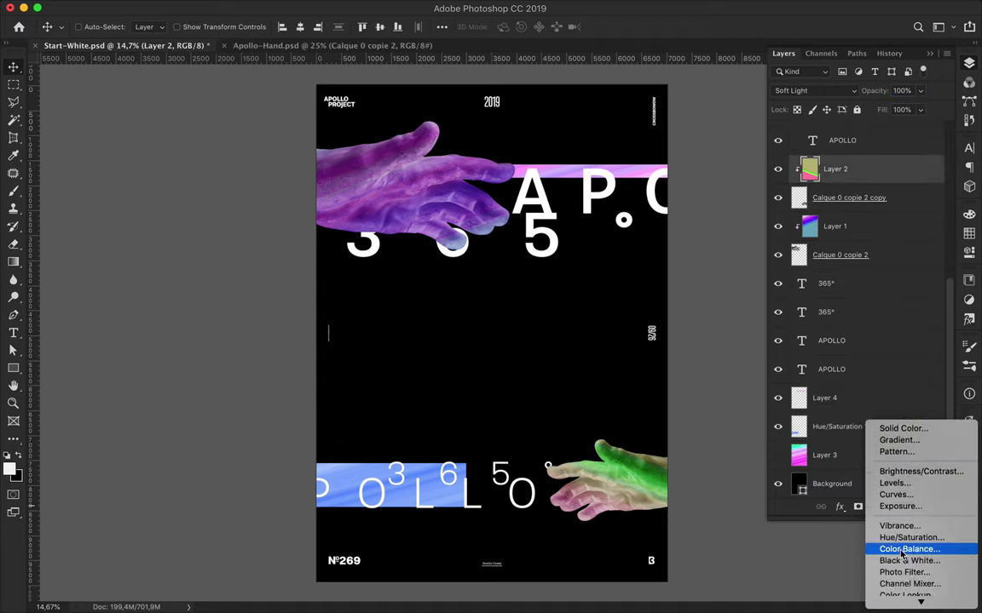
click(904, 537)
mouse_move(842, 294)
mouse_down()
mouse_move(877, 298)
mouse_move(783, 298)
mouse_up()
click(756, 204)
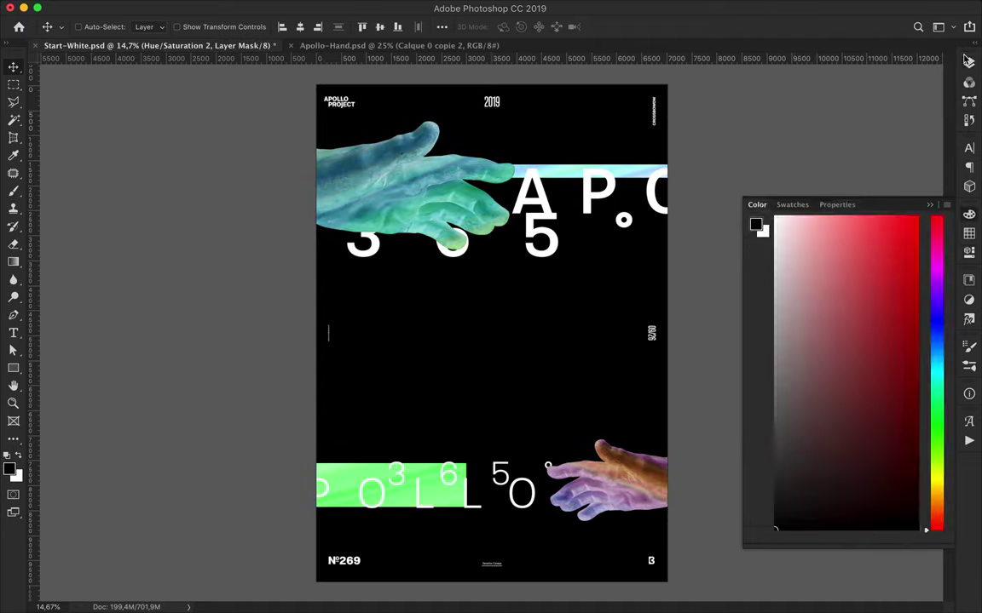
click(969, 62)
click(873, 198)
key(ctrl+e)
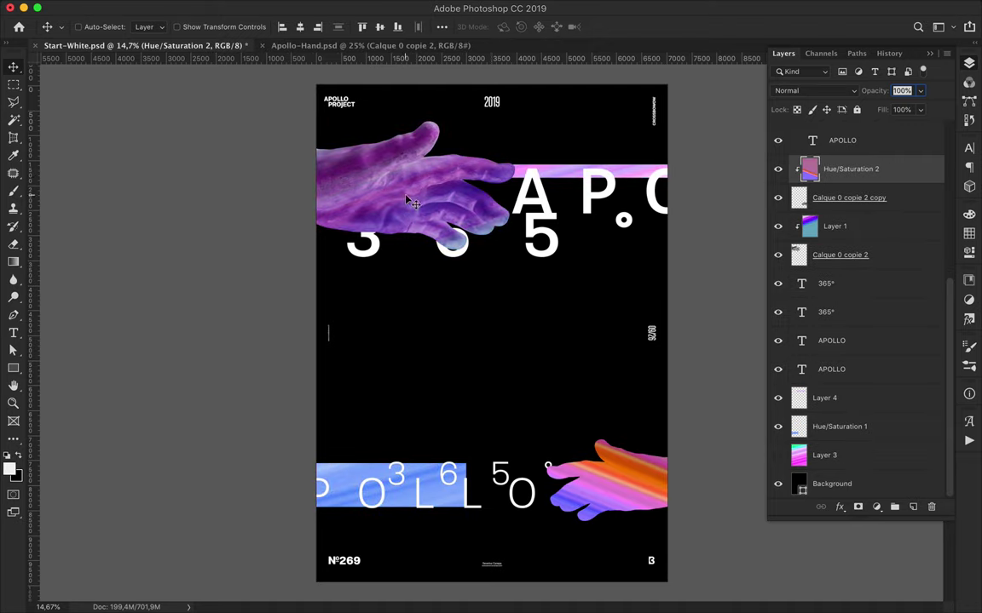
Select the 365° text layer and set the Rectangle tool to a gradient fill
ctrl+click(549, 219)
key(u)
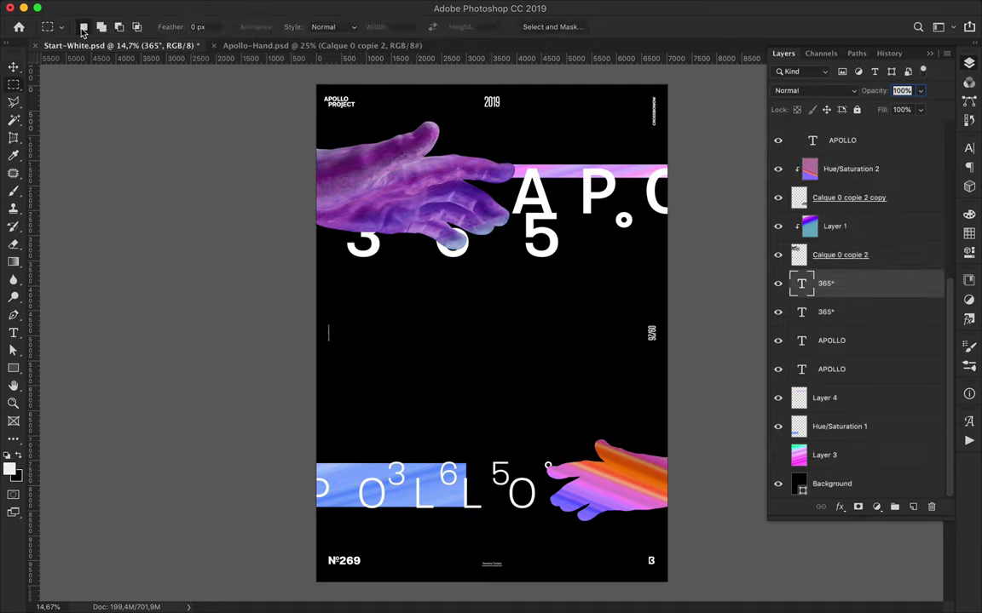
click(151, 26)
click(146, 54)
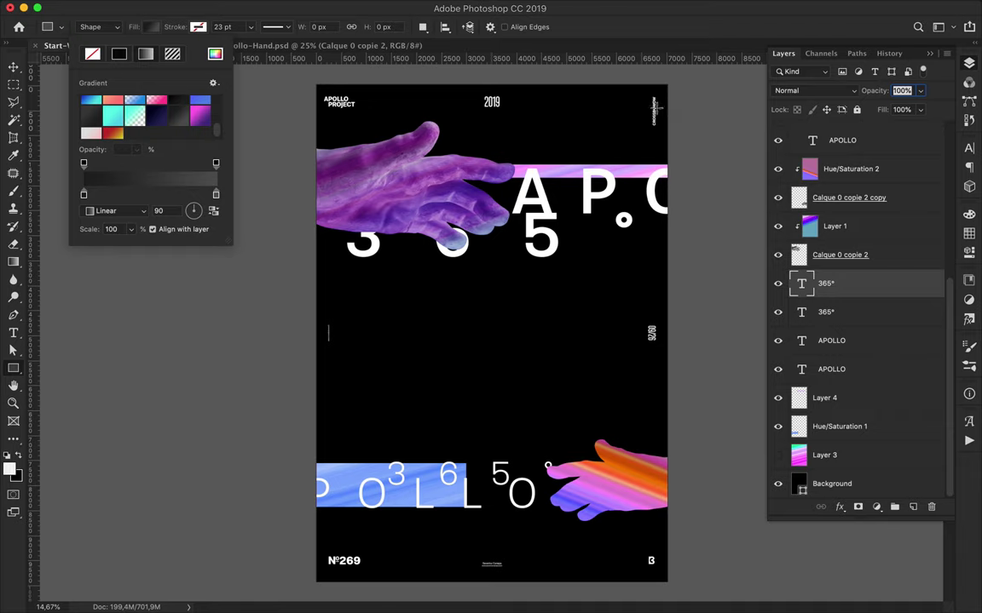
Draw a gradient rectangle, move Rectangle 1 down the stack and stretch it over the poster centre
drag(633, 113, 316, 205)
key(v)
mouse_move(831, 283)
mouse_down()
mouse_move(832, 484)
mouse_move(832, 440)
mouse_up()
key(ctrl+t)
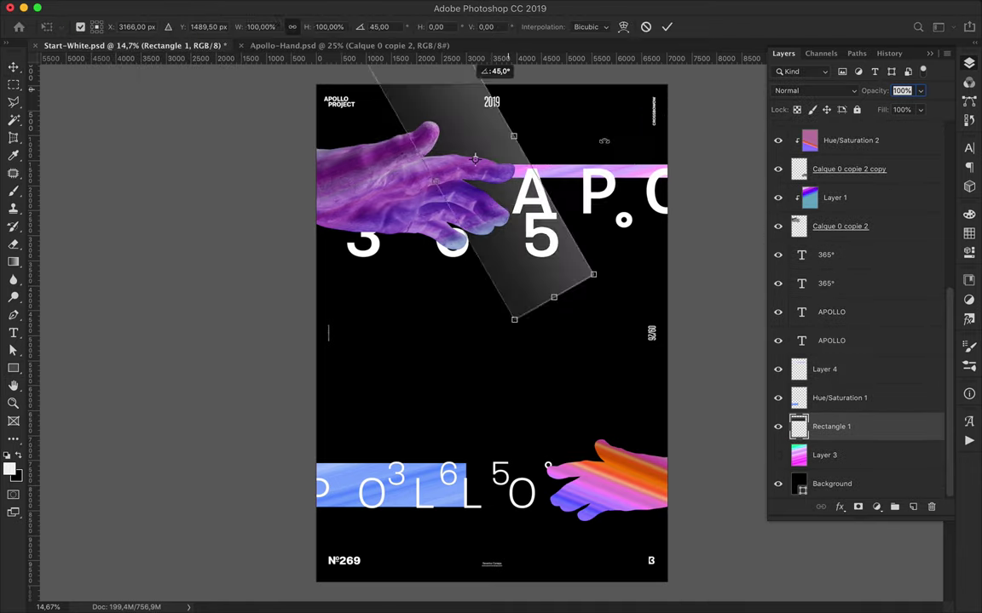
mouse_move(648, 213)
mouse_down()
mouse_move(529, 150)
mouse_move(491, 368)
mouse_up()
key(Escape)
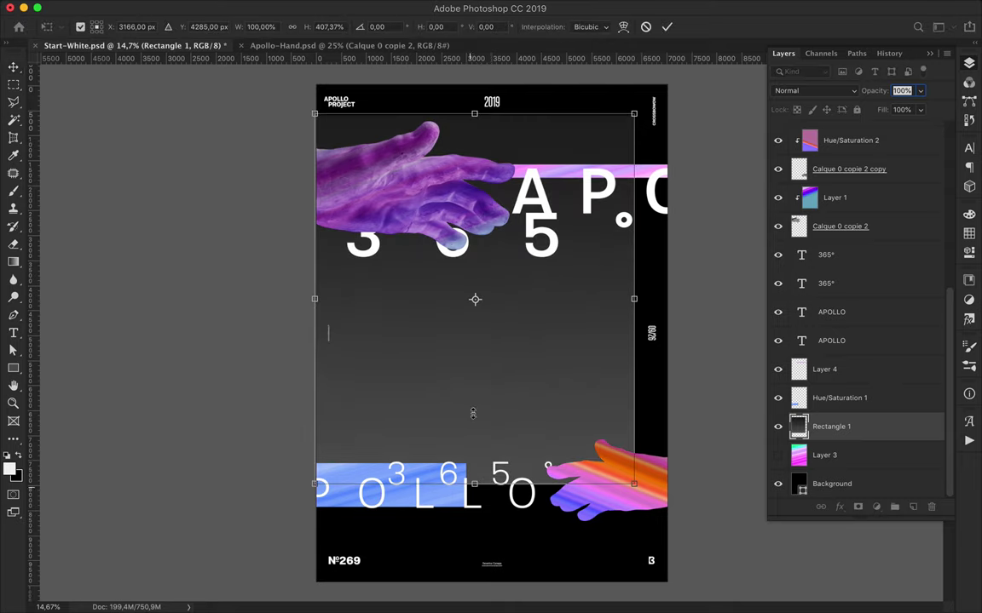
Set the Hue/Saturation 2 layer's blending mode to Soft Light
click(851, 140)
click(816, 90)
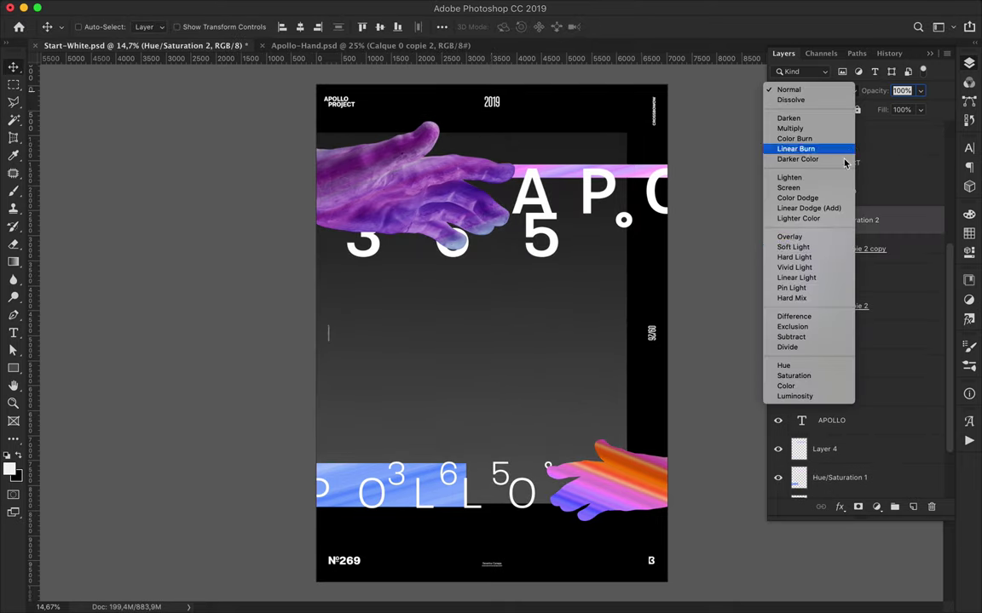
click(793, 247)
scroll(852, 298, up, 2)
Shorten Rectangle 1 and place an Alt-dragged copy offset down-right beneath it
ctrl+click(549, 385)
key(ctrl+t)
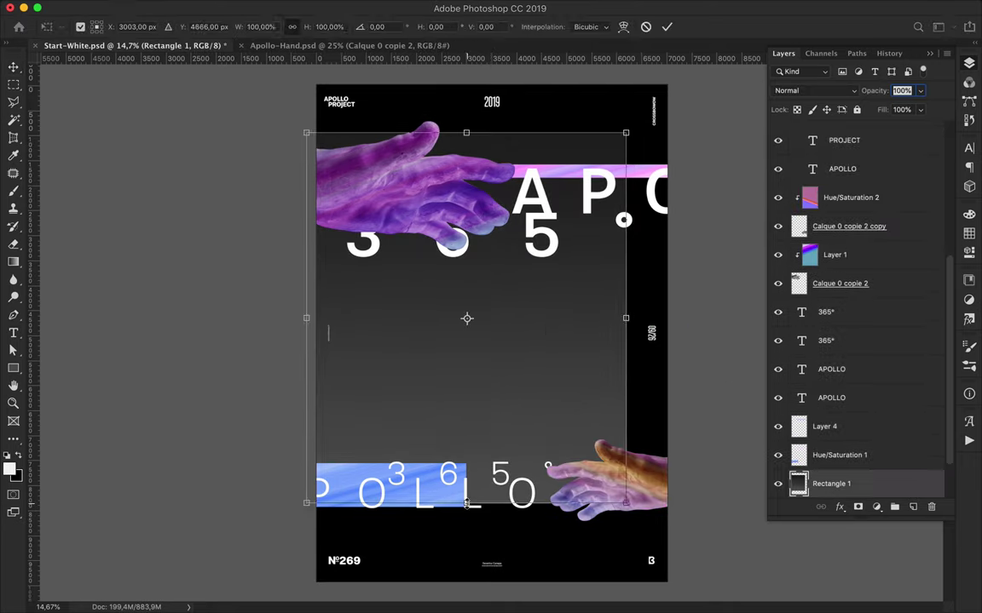
drag(466, 508, 466, 483)
key(Return)
alt+drag(482, 427, 489, 470)
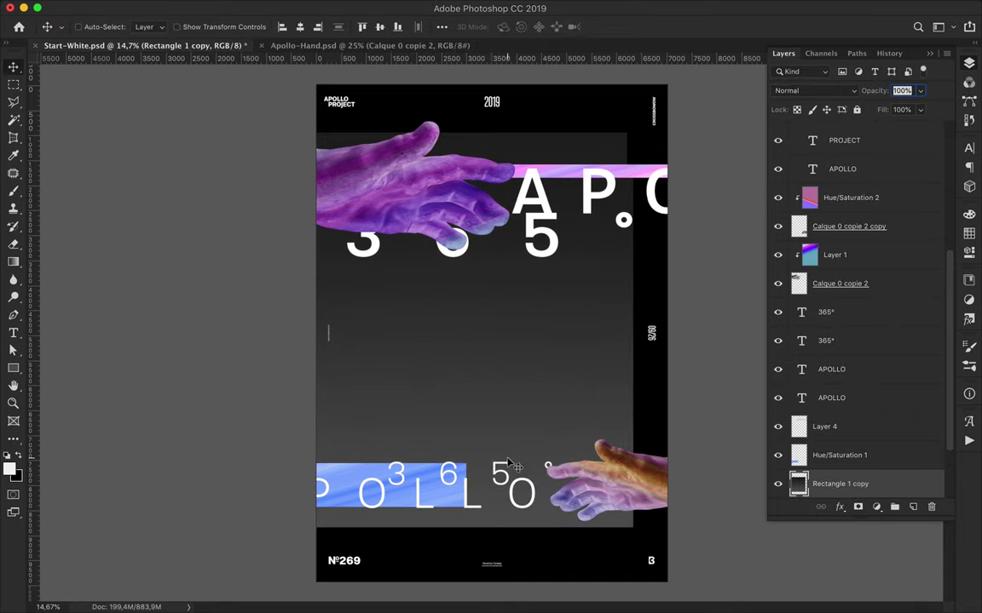
drag(831, 415, 834, 456)
drag(613, 387, 631, 400)
Load Rectangle 1's outline as a selection on a new layer beneath it, with the Paint Bucket ready
ctrl+click(798, 416)
key(ctrl+shift+alt+n)
right_click(13, 261)
click(81, 274)
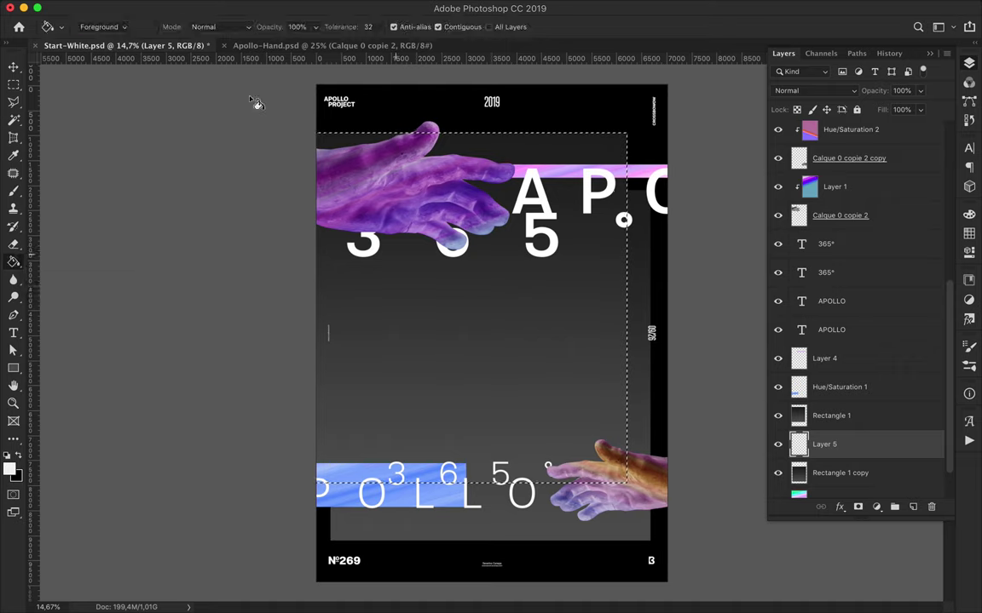
Fill the panel outline with black, Gaussian-blur it and blend it as Overlay
click(515, 301)
click(339, 0)
click(656, 289)
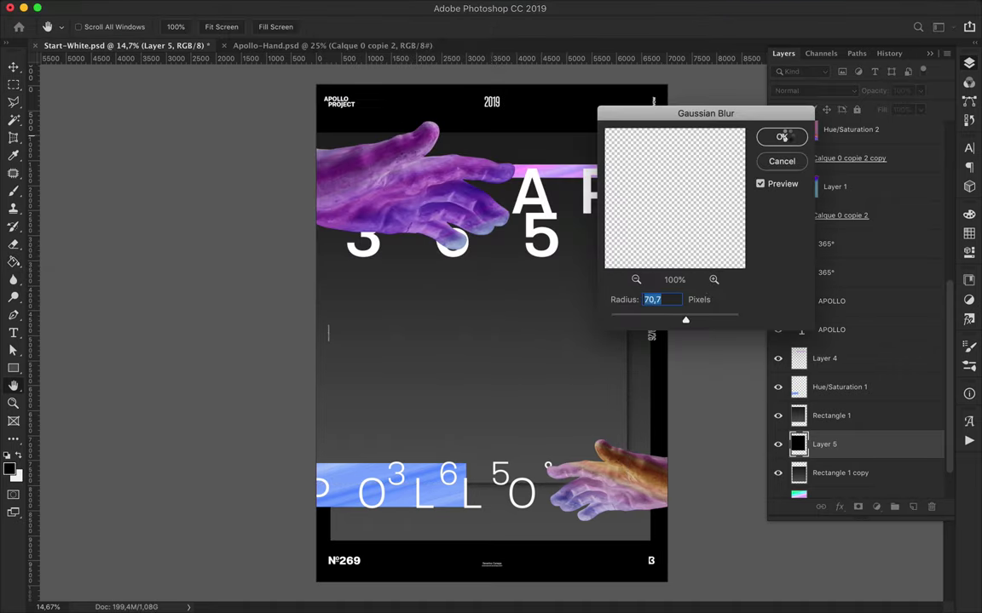
key(m)
click(813, 90)
click(800, 237)
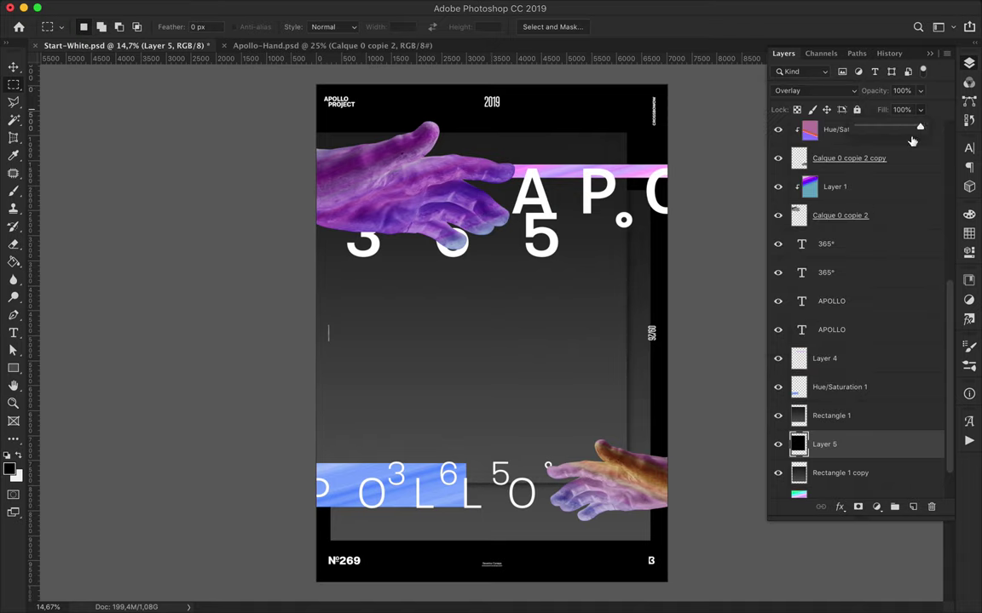
Fill the upper hand's outline with black on a new empty layer
key(v)
click(898, 219)
key(ctrl+shift+alt+n)
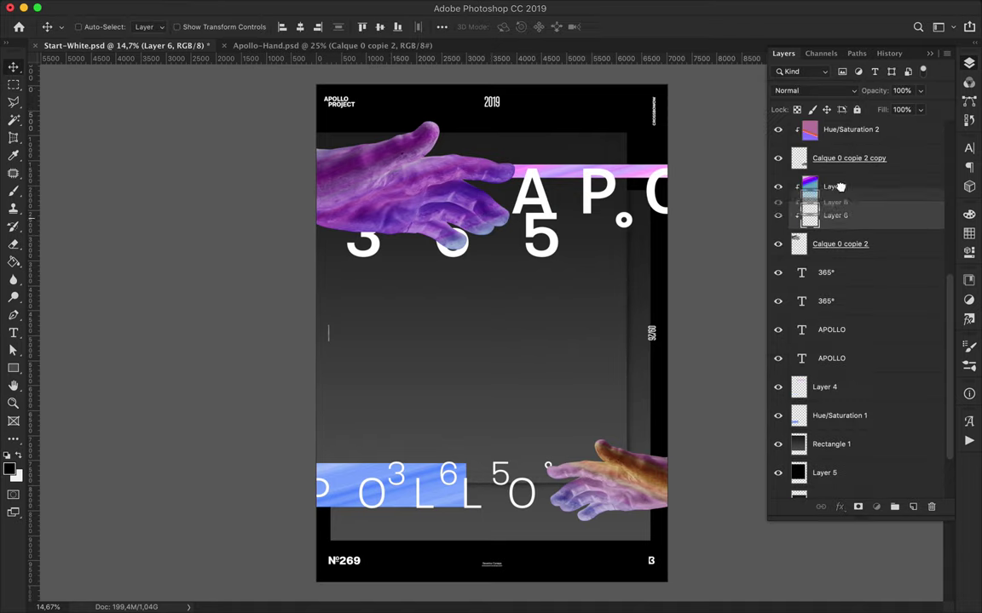
key(ctrl+bracketright)
ctrl+click(799, 243)
key(g)
Gaussian-blur the hand shadow, move it below the upper hand and set it to Overlay
click(405, 190)
key(m)
click(335, 6)
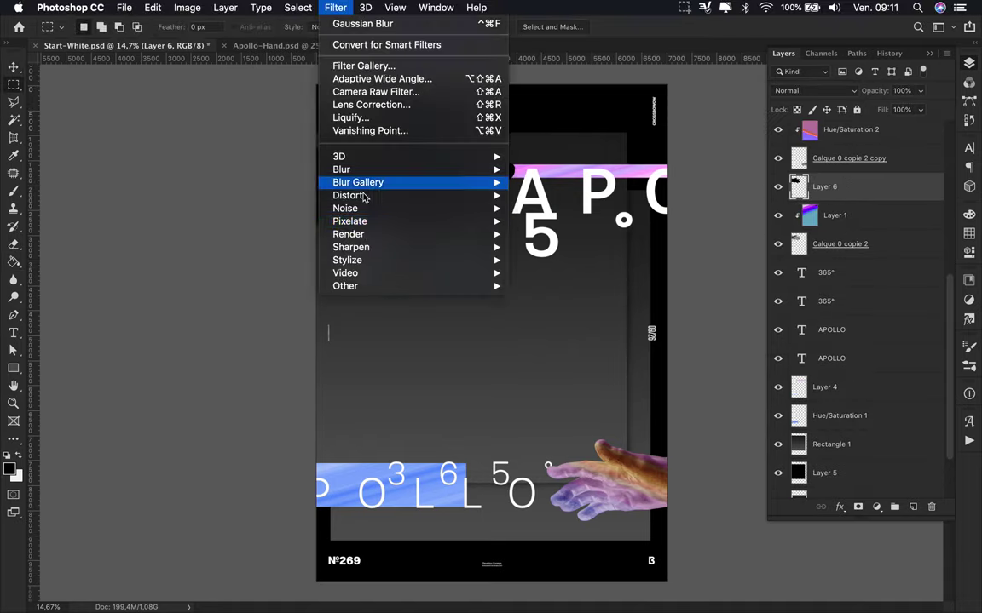
click(545, 221)
click(781, 138)
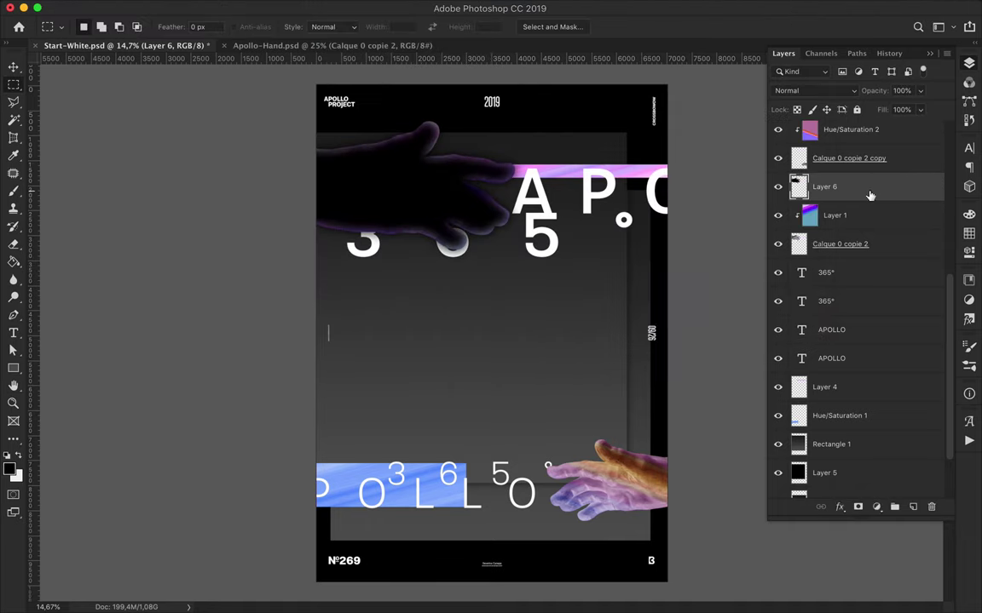
drag(870, 193, 870, 254)
click(799, 90)
click(816, 238)
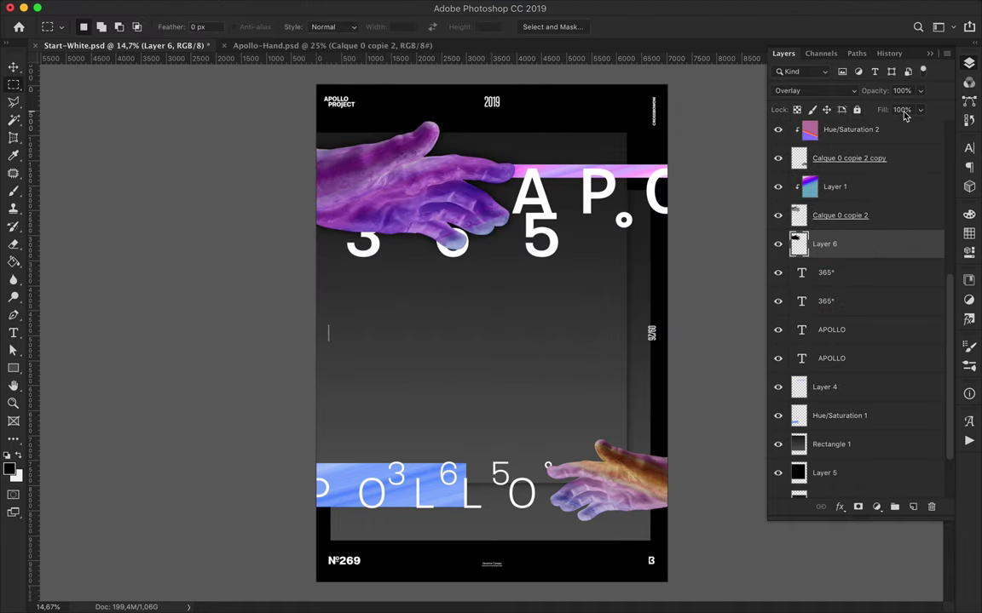
text(70)
Select the lower hand on a new layer and apply a blur for its shadow
key(v)
scroll(880, 380, up, 2)
key(ctrl+alt+shift+e)
drag(858, 213, 858, 248)
key(w)
drag(591, 506, 613, 526)
key(v)
click(344, 8)
click(372, 29)
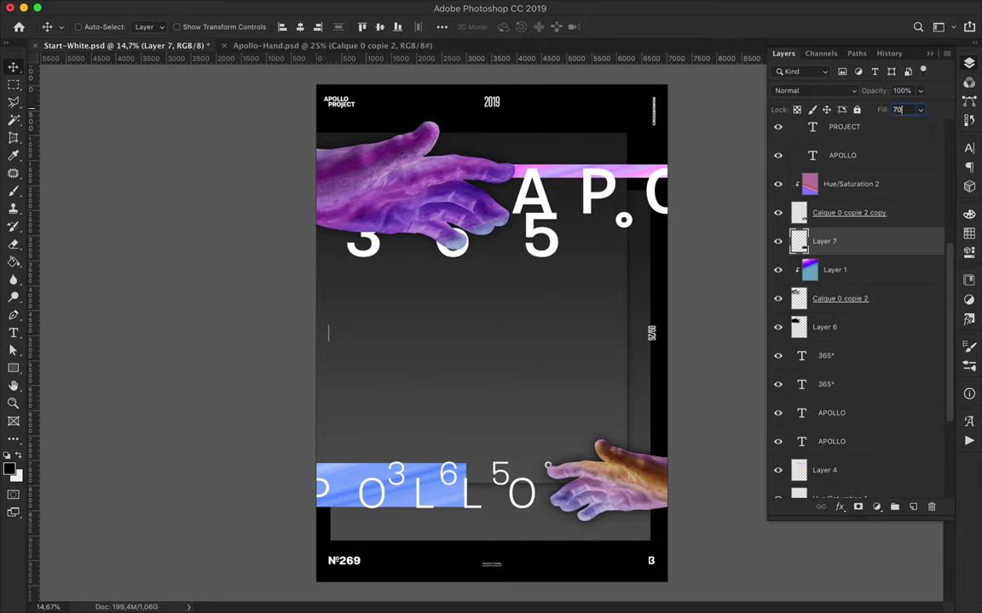
Blend the lower shadow as Overlay and place a quarter-turned 365° copy on the left edge
click(813, 90)
click(801, 228)
click(825, 355)
drag(452, 243, 452, 318)
key(ctrl+t)
drag(478, 217, 409, 187)
mouse_move(401, 299)
mouse_down()
mouse_move(318, 300)
mouse_move(329, 249)
mouse_up()
key(Return)
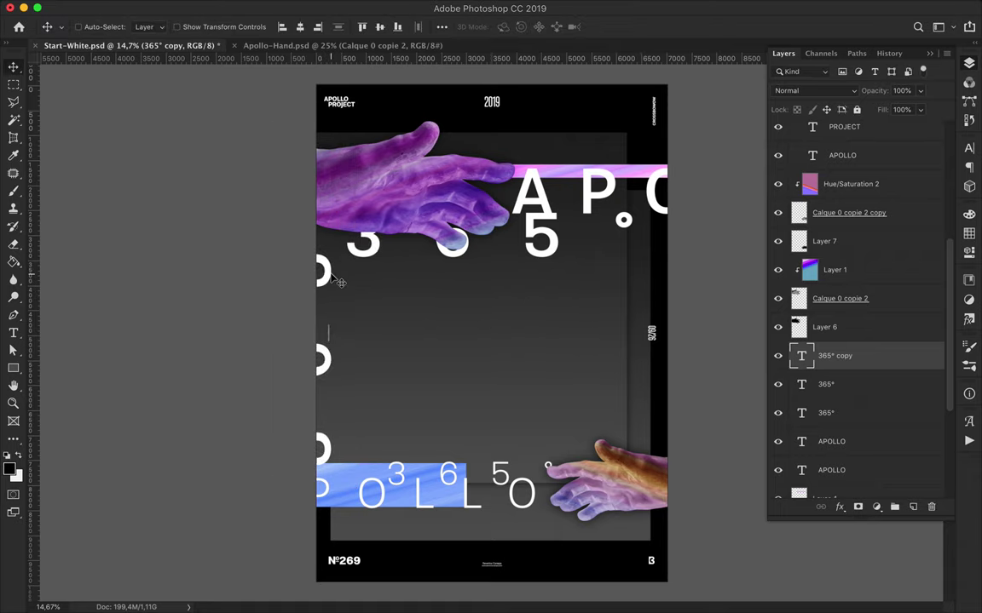
Copy the rotated 365° to the right edge, below Layer 5, and slide it down
drag(325, 277, 633, 297)
scroll(914, 383, down, 3)
drag(839, 162, 855, 418)
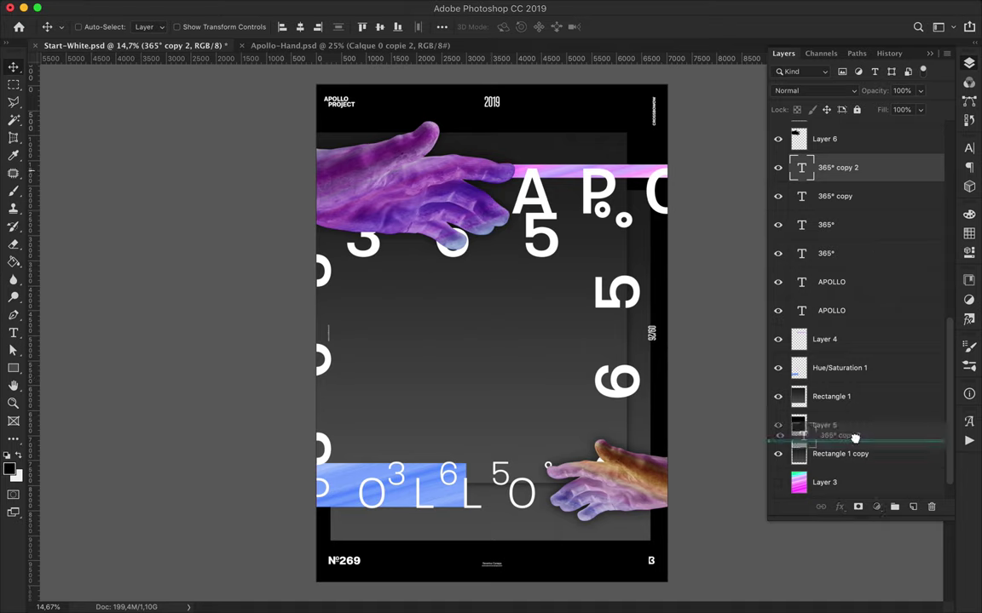
drag(635, 390, 637, 426)
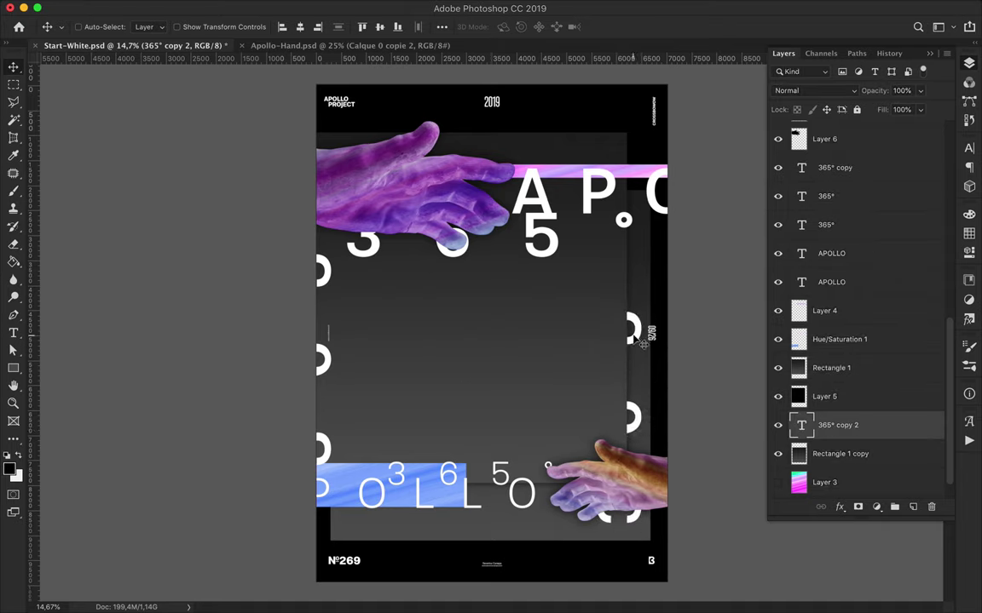
click(567, 175)
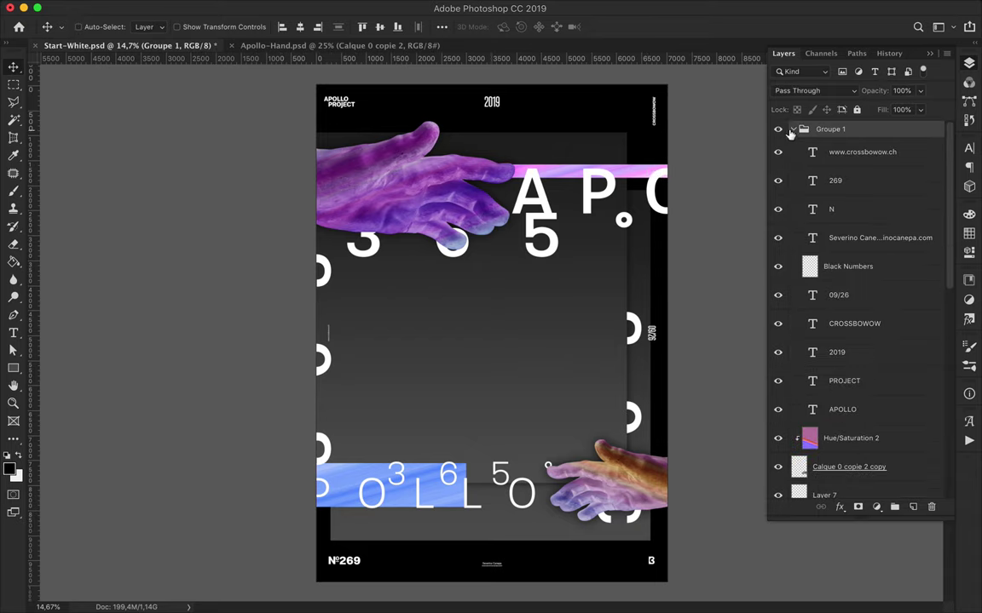
Duplicate the pink strip flipped to the poster bottom and the blue bar up to the top
click(852, 282)
key(ctrl+alt+t)
drag(630, 255, 696, 285)
drag(477, 307, 506, 585)
key(Return)
drag(354, 486, 541, 74)
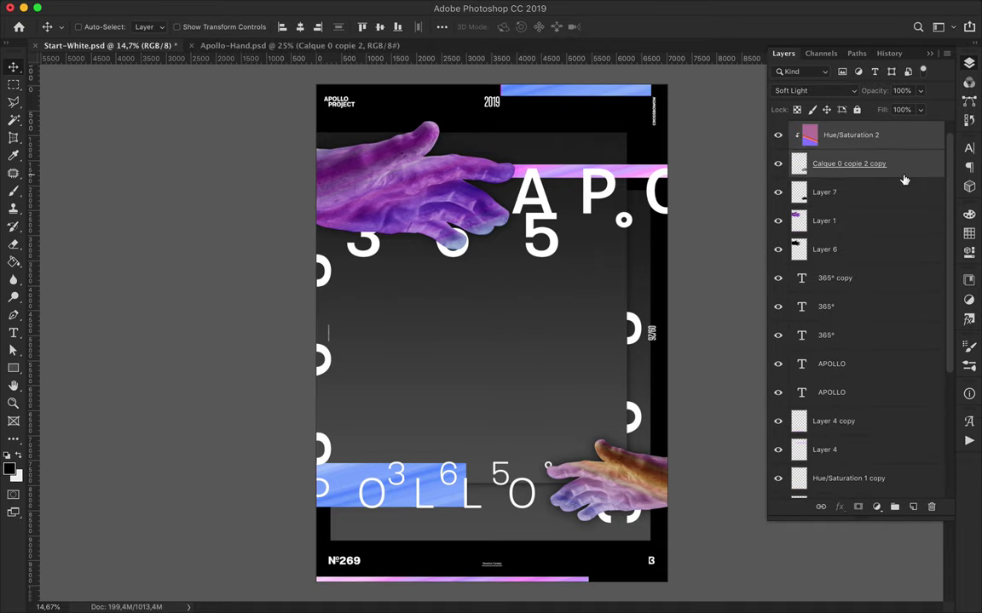
Copy a strip of the gradient Layer 3 onto a new layer and raise it in the stack
scroll(815, 383, down, 5)
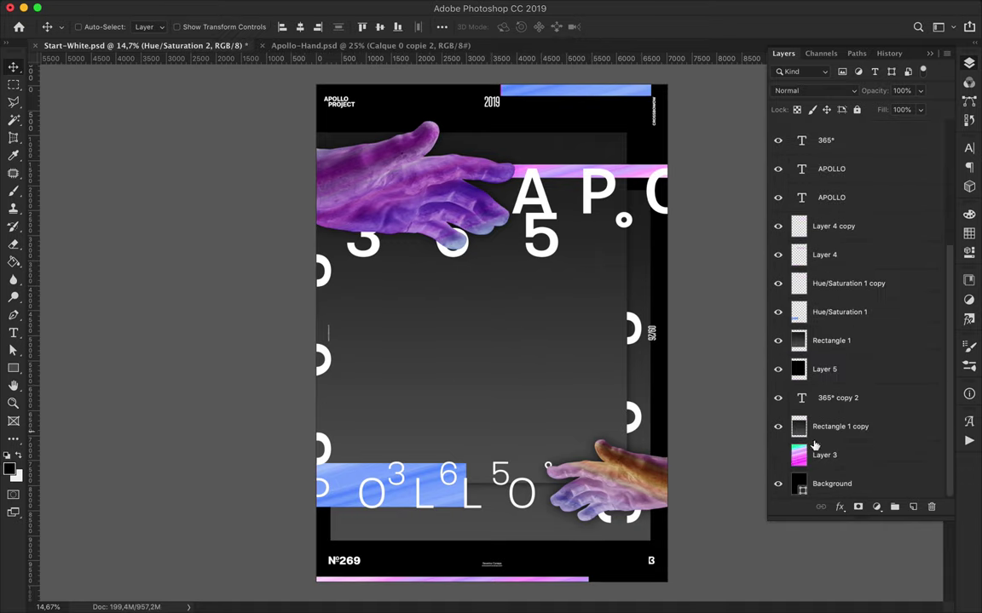
click(777, 455)
key(m)
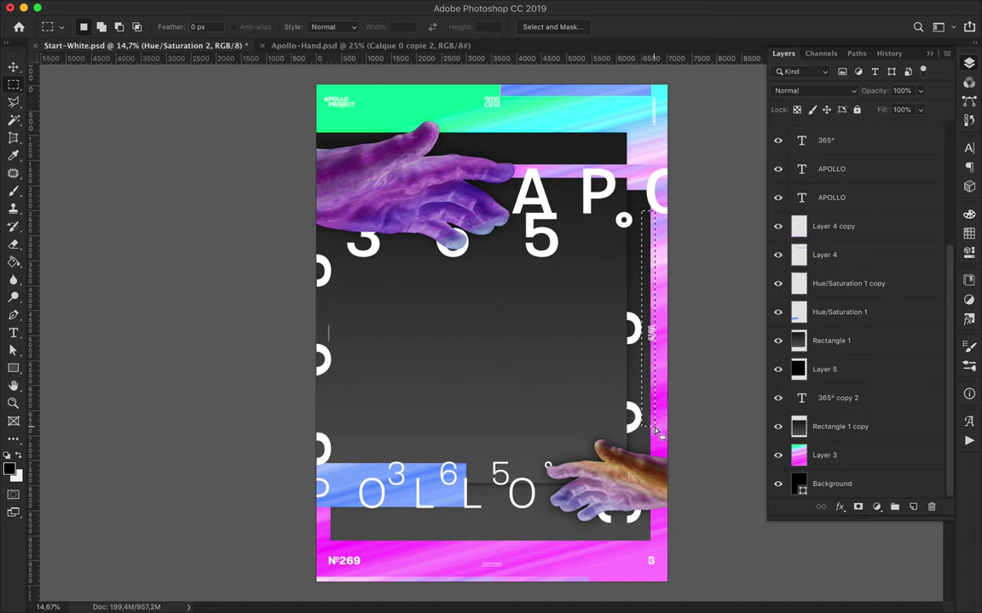
key(ctrl+j)
mouse_move(789, 460)
mouse_down()
mouse_move(842, 337)
mouse_move(835, 460)
mouse_up()
key(v)
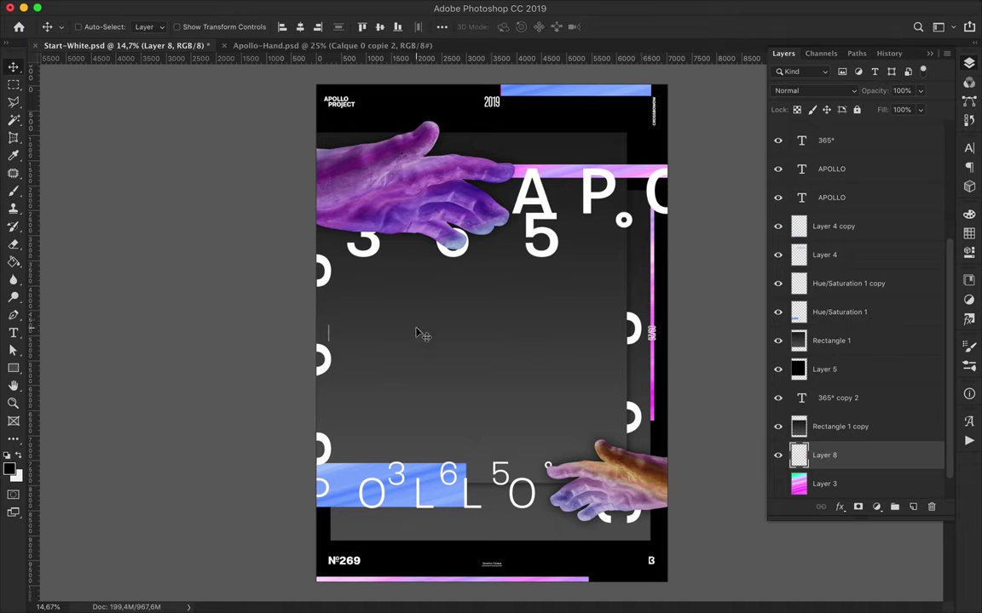
Reposition the top hand and add a copy of the bottom hand rotated about -45° below Rectangle 1 copy
ctrl+click(406, 209)
drag(392, 199, 358, 166)
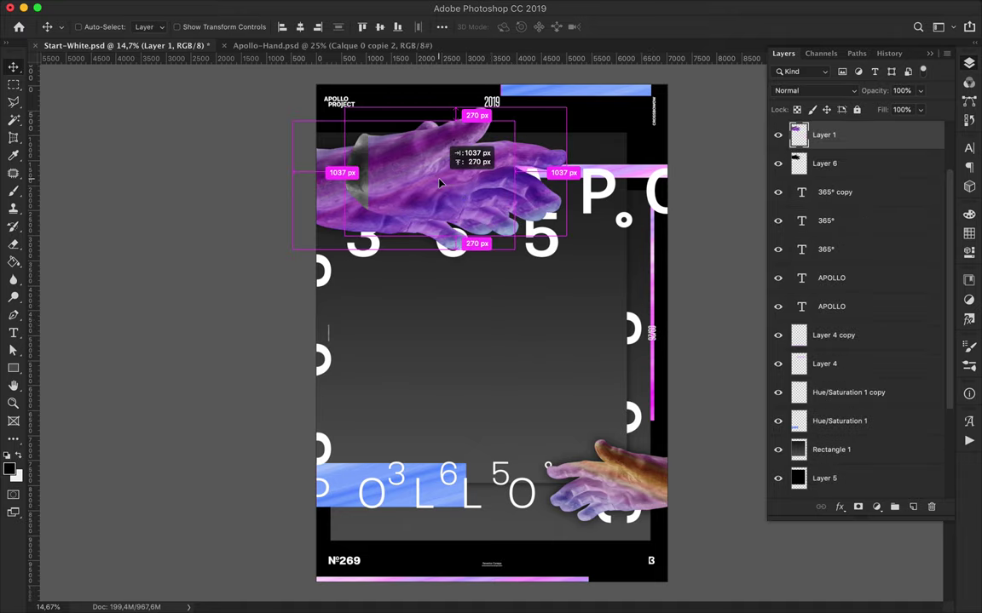
drag(628, 488, 551, 498)
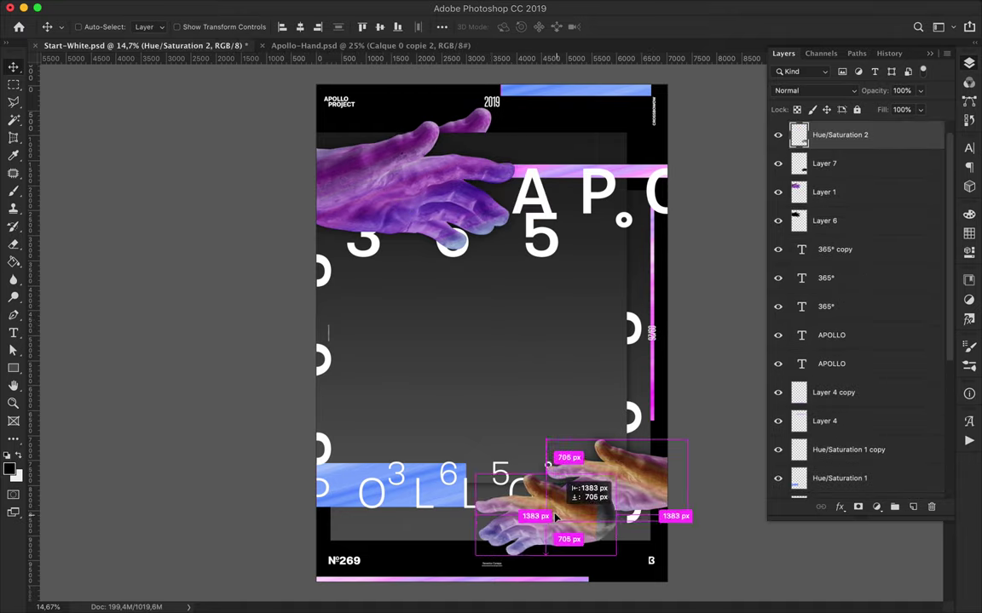
key(ctrl+t)
drag(513, 425, 460, 467)
drag(843, 135, 838, 434)
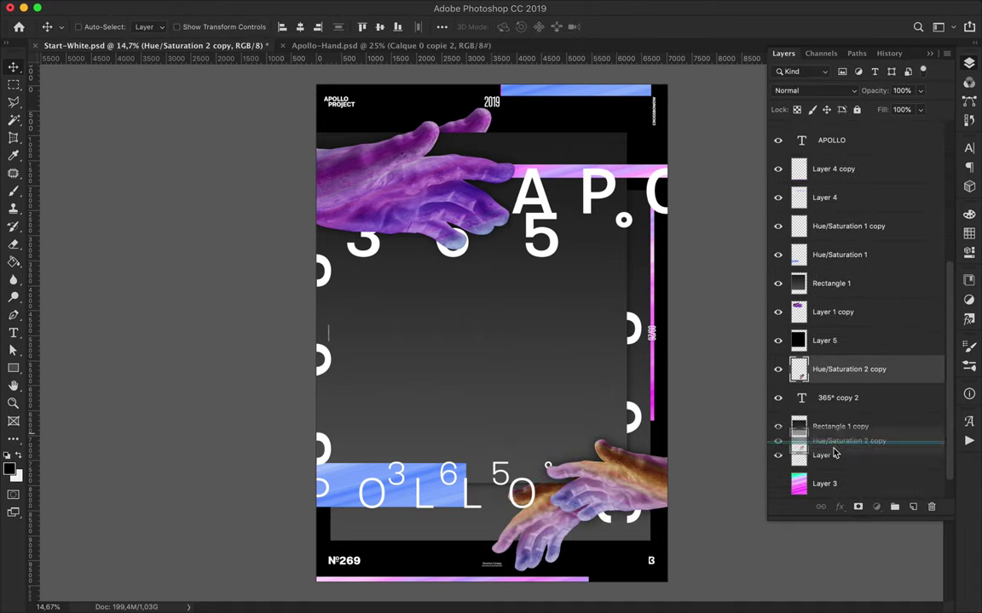
drag(839, 452, 839, 494)
drag(482, 496, 590, 556)
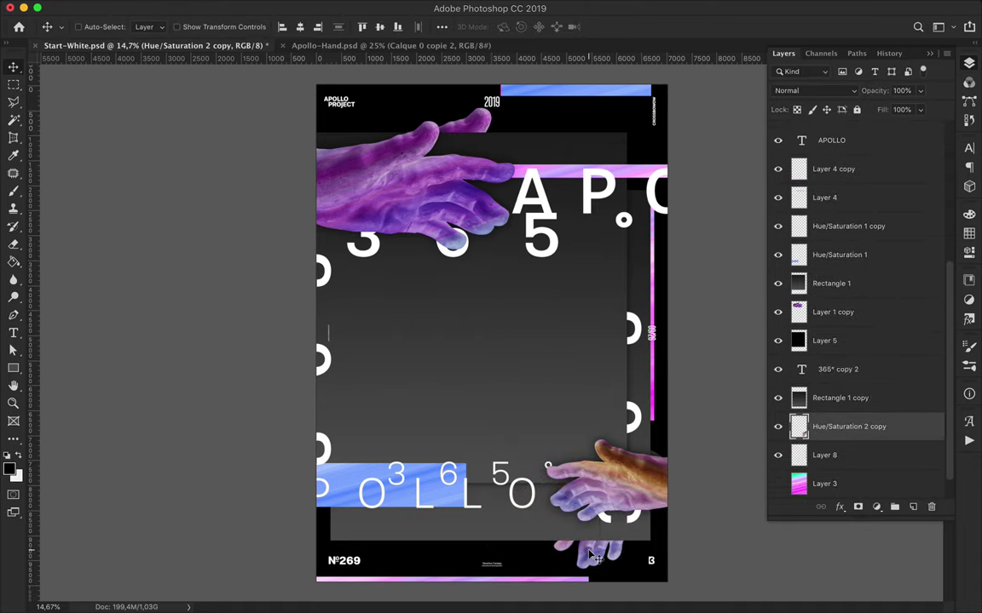
Select the top 365° text layer and bring up its font style choices
ctrl+click(550, 252)
key(t)
click(247, 27)
scroll(284, 137, up, 5)
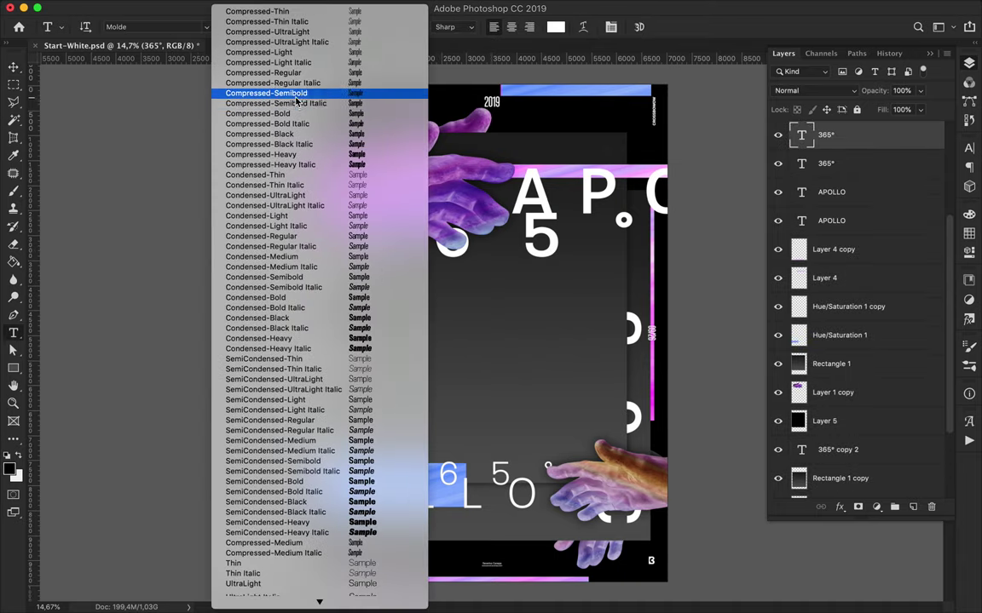
Set 365° to Compressed Semibold, scale it to about 137% and move it lower
click(283, 94)
key(ctrl+t)
drag(344, 269, 295, 291)
drag(477, 256, 492, 269)
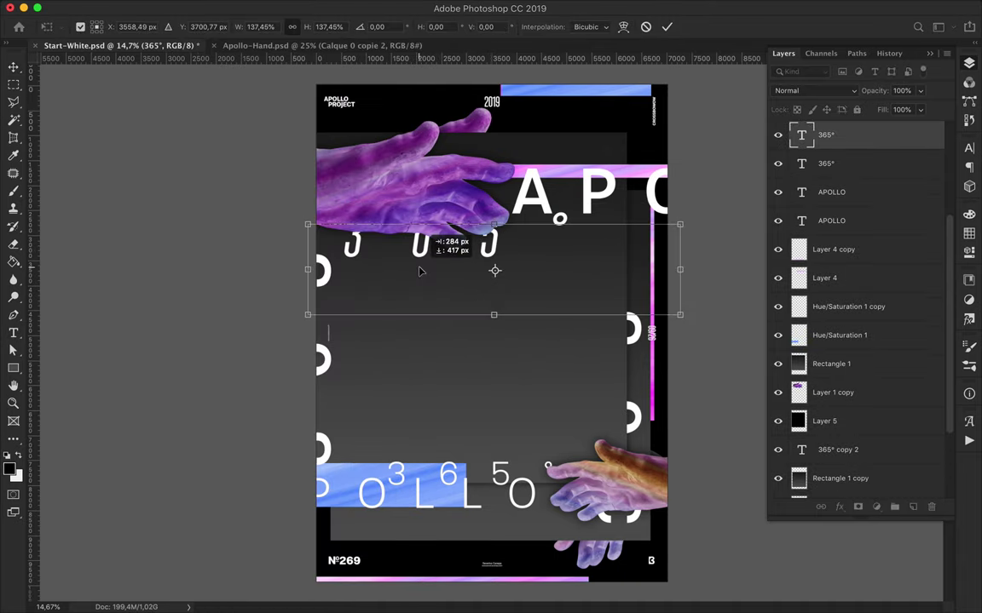
click(968, 148)
Widen the 365° letter spacing, enlarge its font size and reposition it on the poster
key(Return)
click(912, 191)
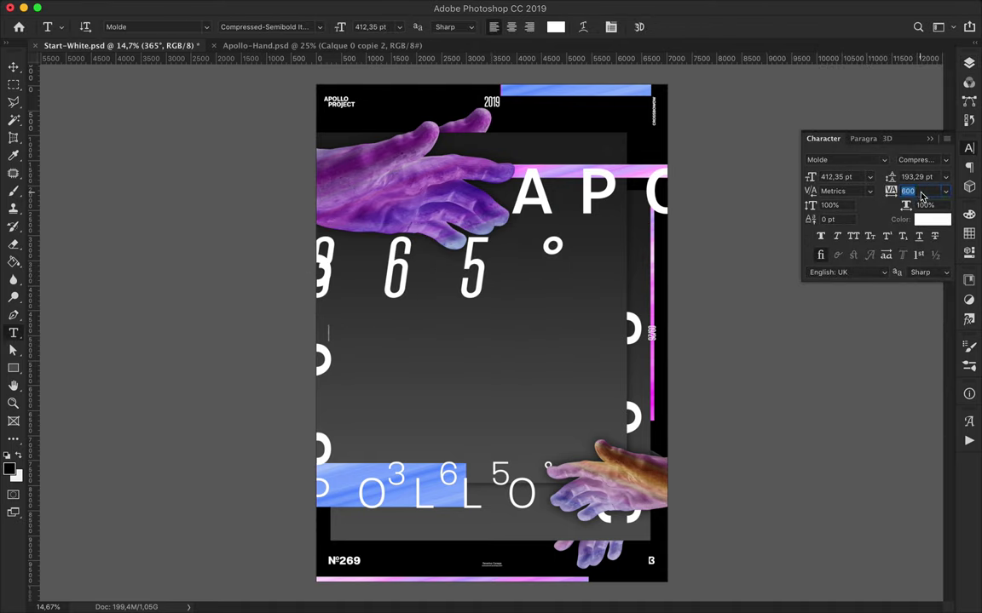
key(v)
mouse_move(614, 271)
mouse_down()
mouse_move(485, 273)
mouse_move(499, 258)
mouse_up()
click(859, 176)
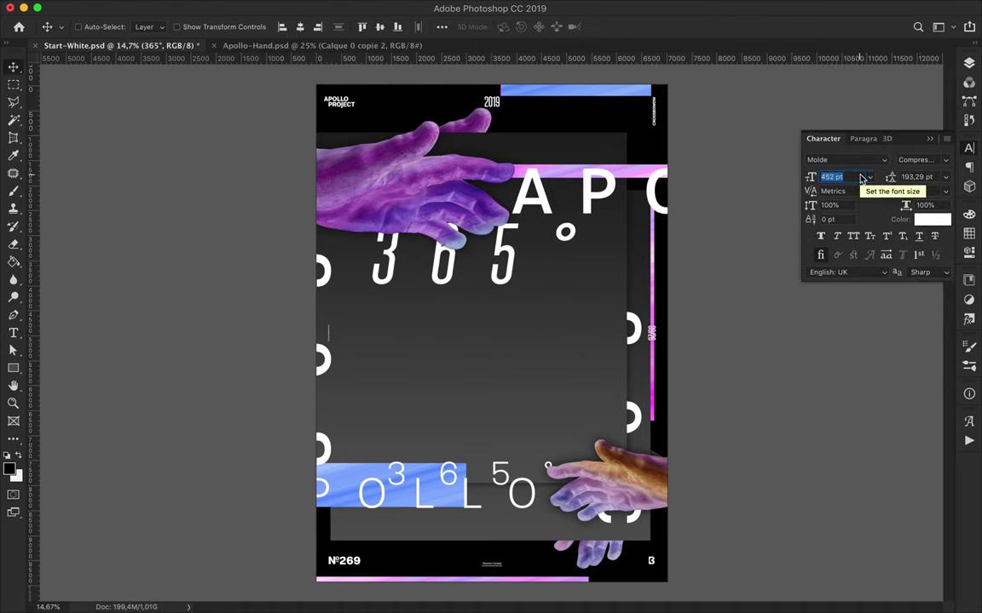
key(shift+Up)
key(shift+Up)
key(shift+Up)
key(shift+Up)
key(shift+Up)
key(shift+Up)
key(Tab)
key(shift+Up)
key(shift+Up)
key(shift+Up)
drag(474, 375, 521, 294)
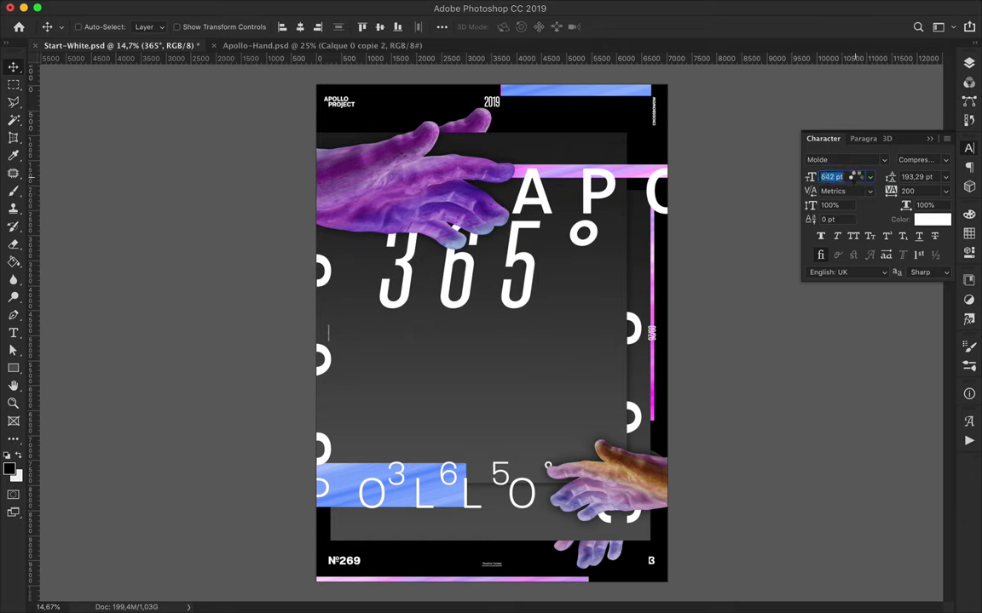
drag(460, 294, 445, 308)
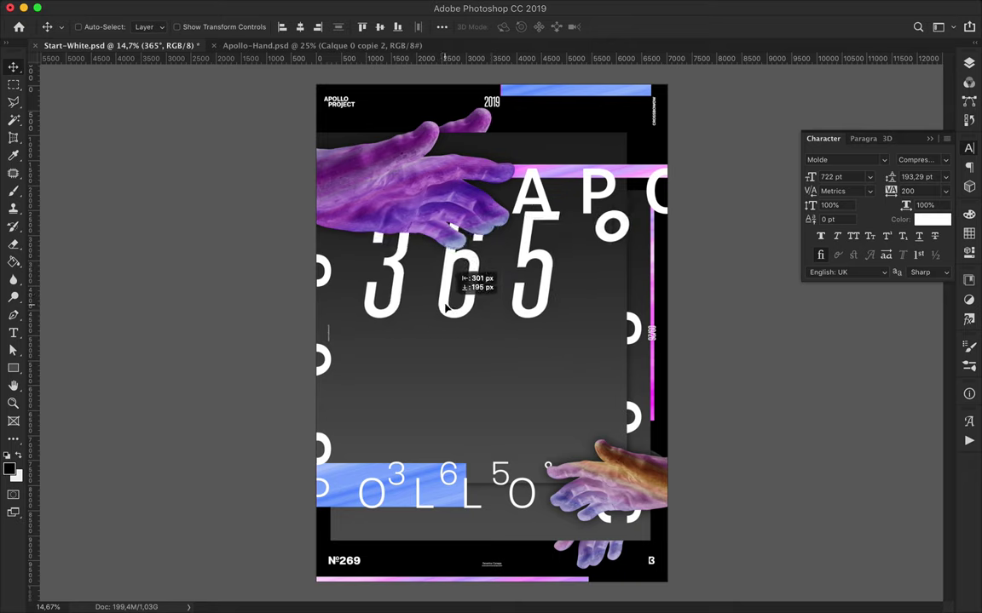
Shift the blue rectangle up-right and reposition the small spaced 365° and top lettering
drag(368, 479, 394, 429)
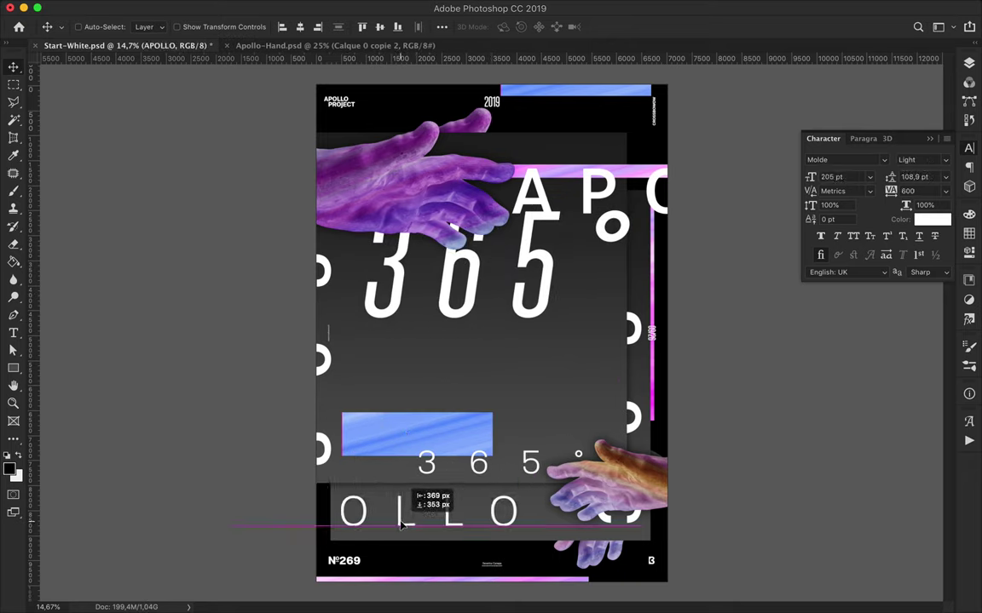
drag(338, 371, 322, 365)
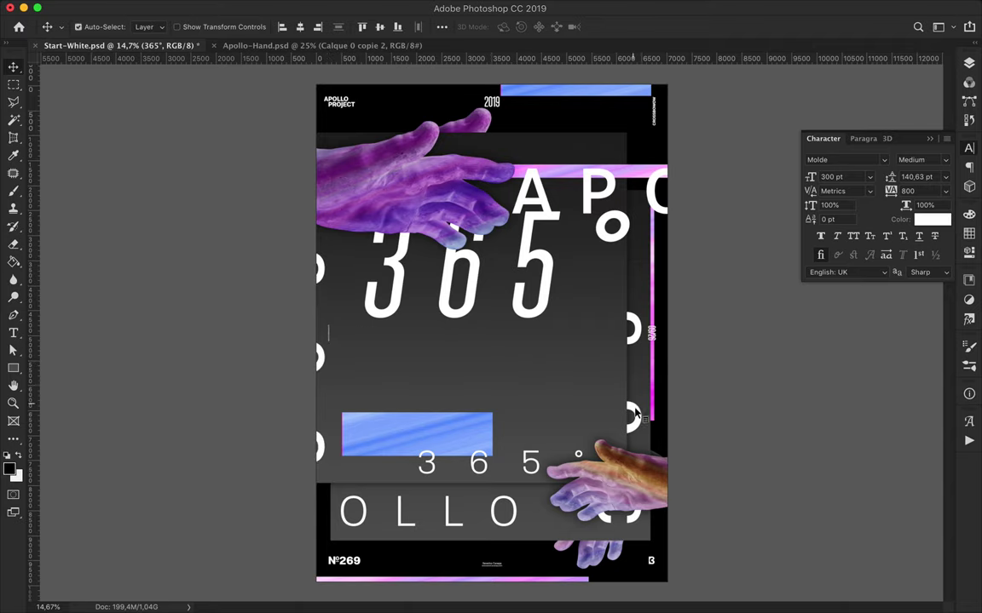
drag(584, 199, 542, 134)
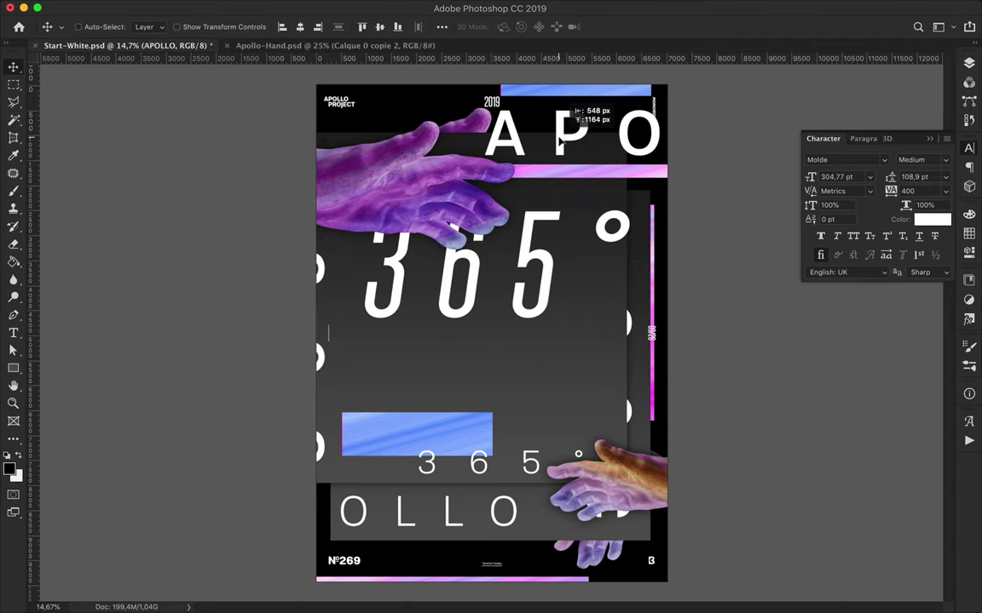
key(F7)
scroll(869, 377, down, 2)
click(832, 312)
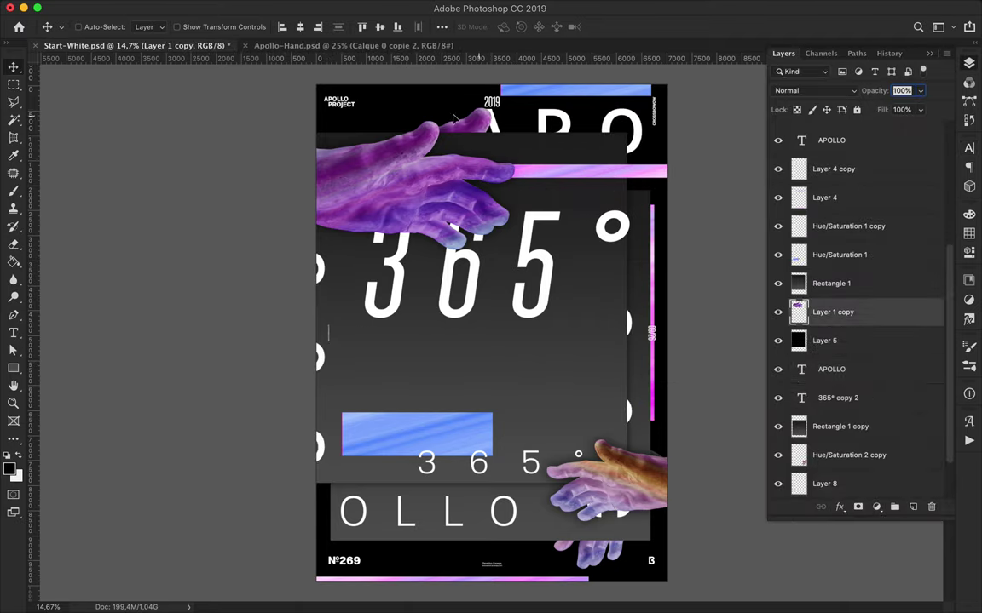
Move both hands left, make the bottom APOLLO bold, and nudge the big 365° and APO
drag(426, 170, 392, 149)
drag(594, 554, 423, 556)
click(621, 272)
key(t)
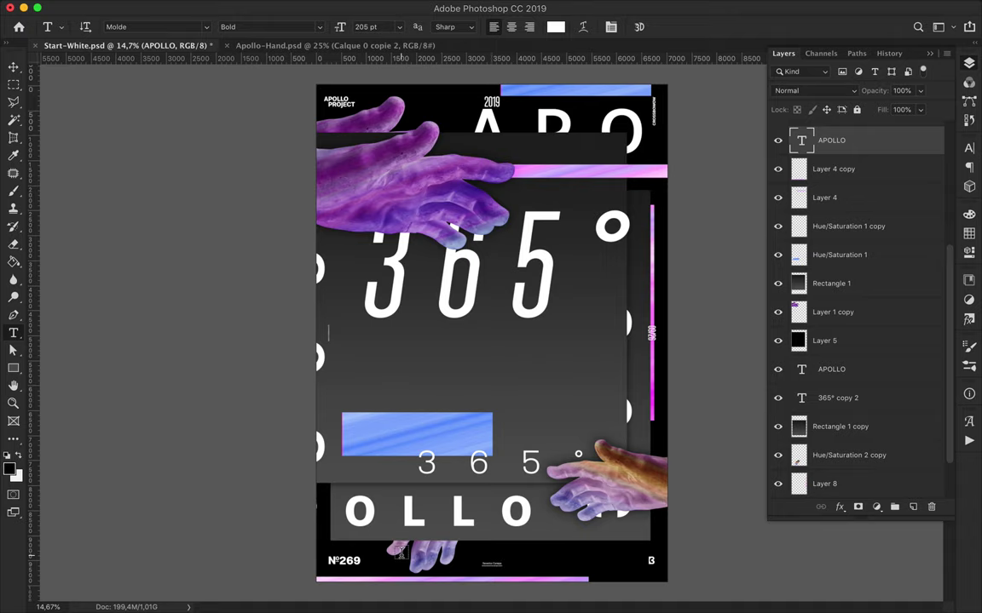
key(v)
drag(532, 318, 507, 317)
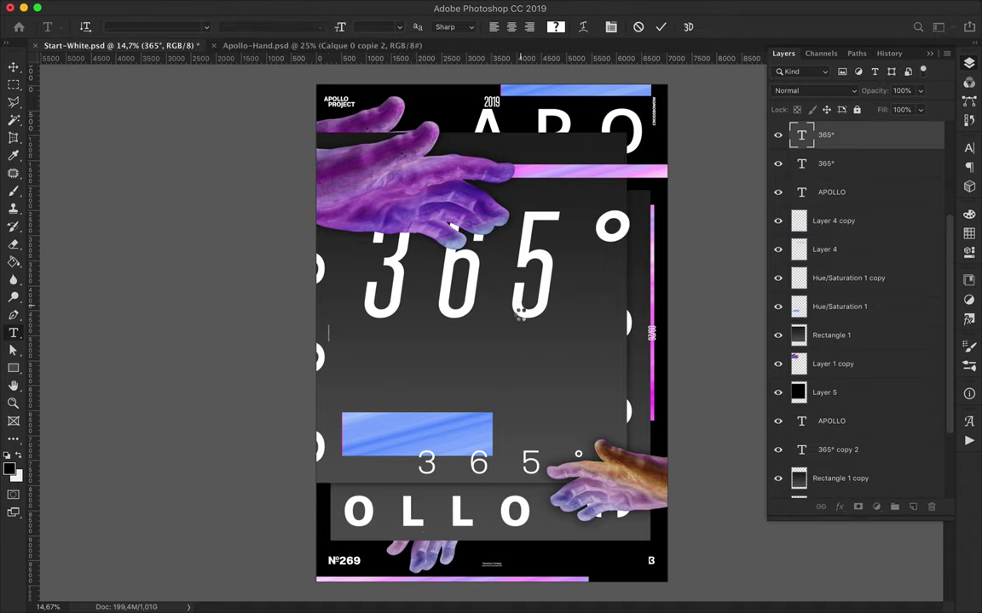
drag(567, 128, 573, 126)
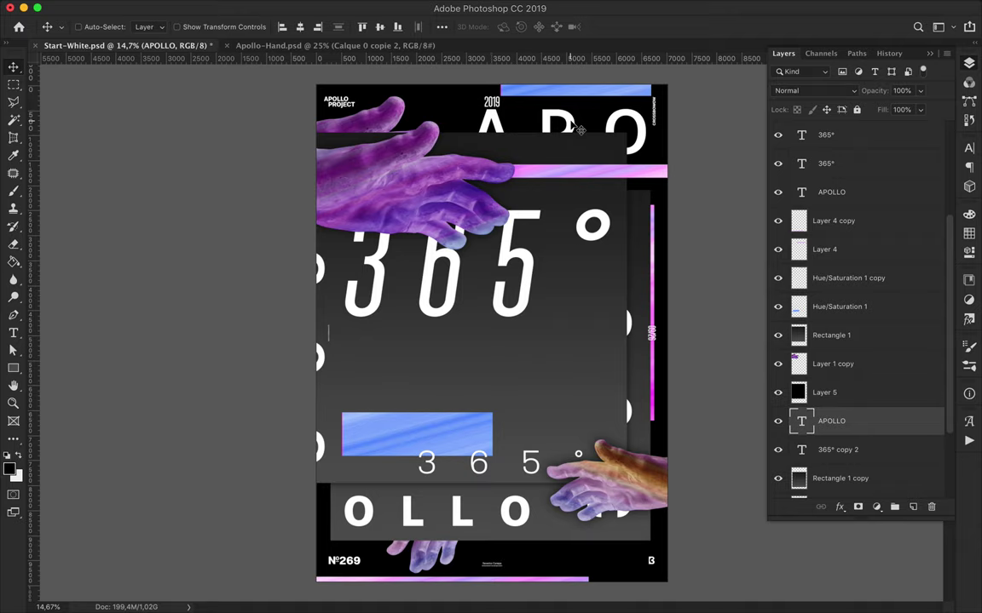
Move the top blue strip to the poster's left edge
click(654, 241)
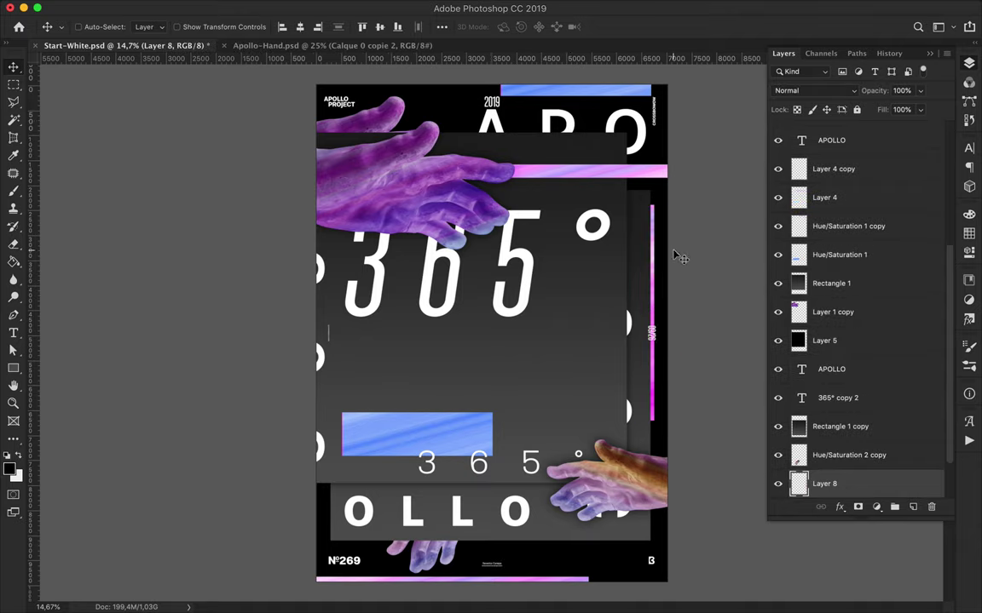
drag(415, 428, 413, 452)
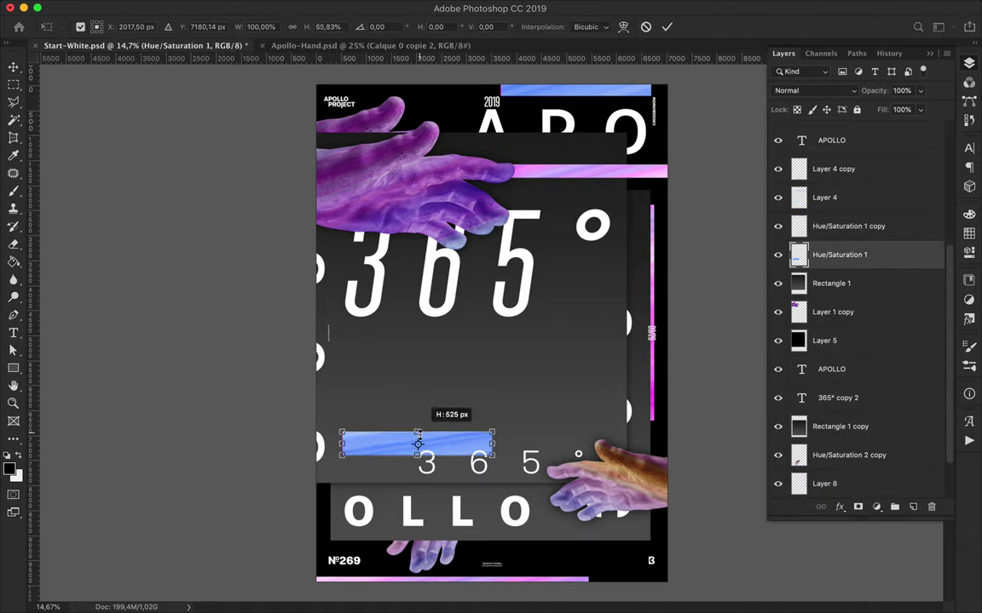
drag(573, 92, 388, 90)
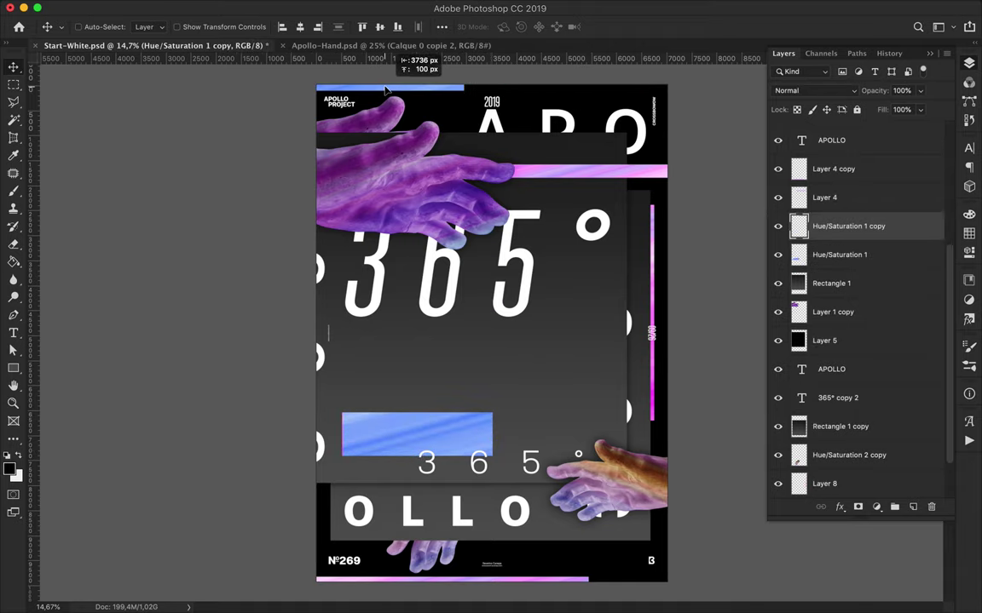
Copy a thin sliver of the blue rectangle into a new strip just above OLLO
click(407, 428)
key(m)
drag(340, 407, 347, 481)
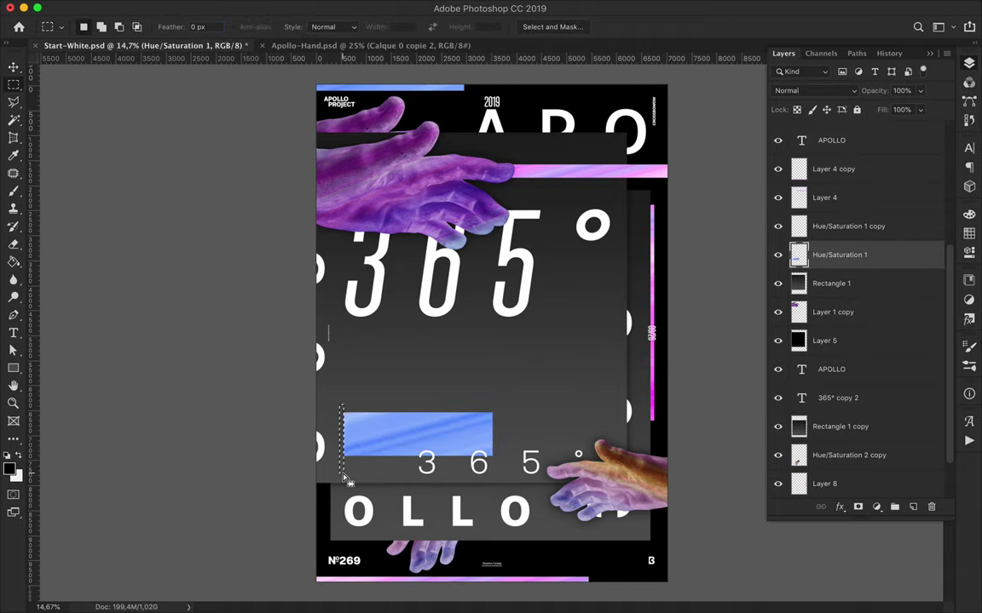
key(v)
mouse_move(433, 433)
mouse_down()
mouse_move(360, 499)
mouse_move(304, 479)
mouse_up()
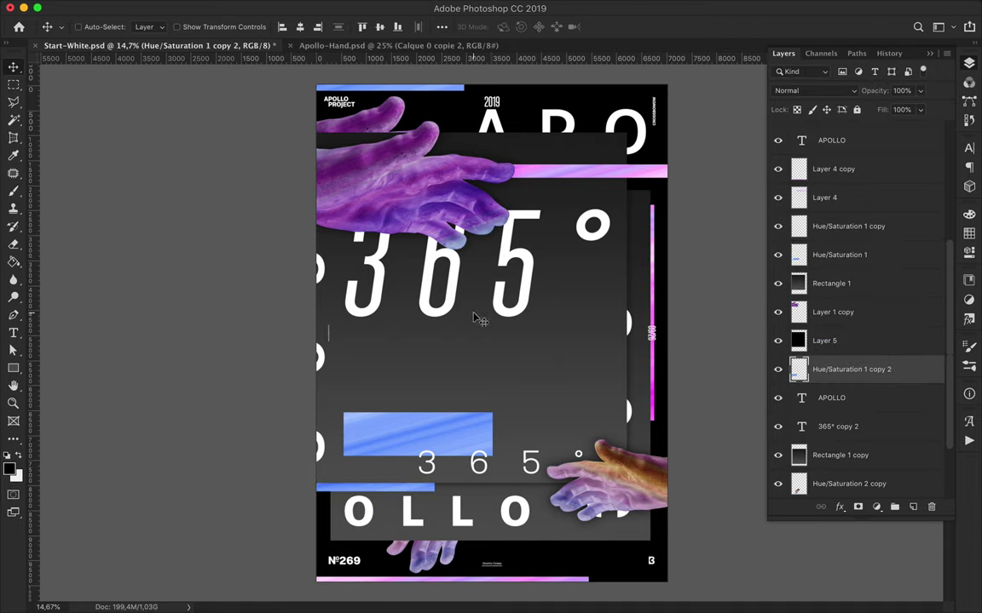
Move Layer 9 higher in the layer stack
scroll(883, 247, up, 2)
scroll(870, 296, down, 1)
scroll(869, 295, down, 4)
click(844, 456)
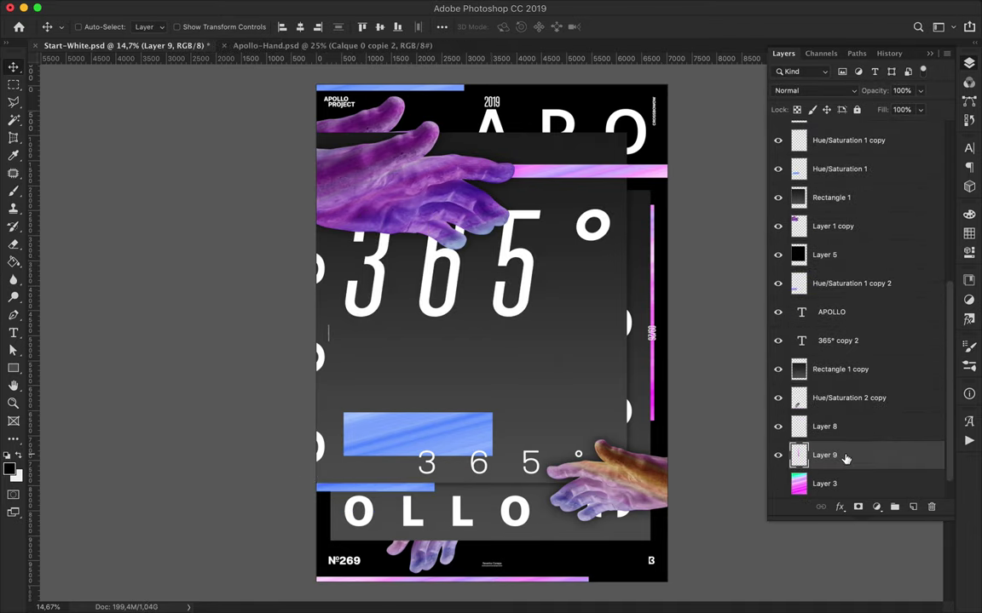
drag(844, 455, 818, 128)
click(818, 456)
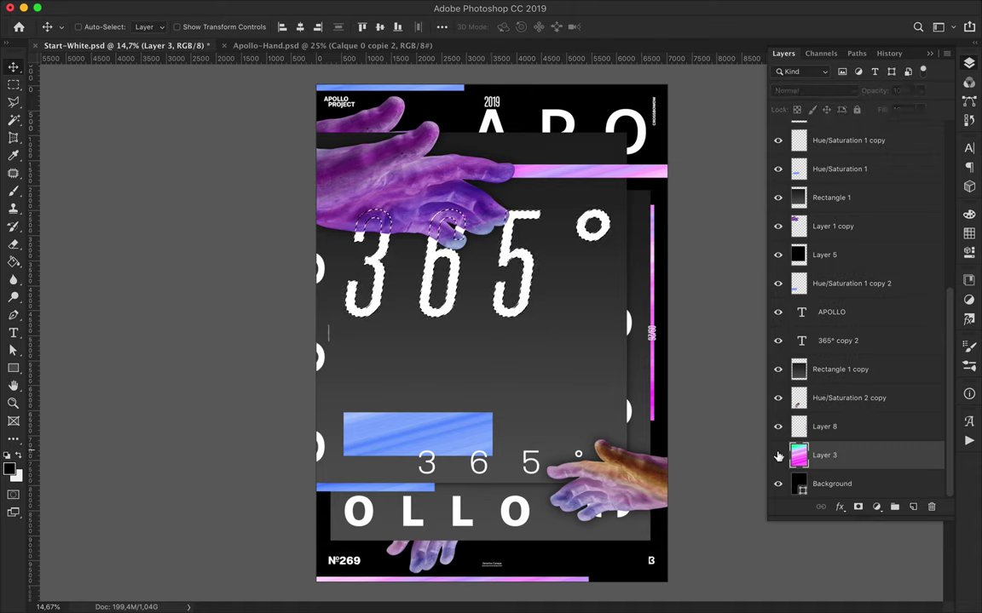
Move Layer 9 up the stack so the big 365° numerals show the pink-cyan gradient
click(777, 456)
scroll(852, 298, up, 5)
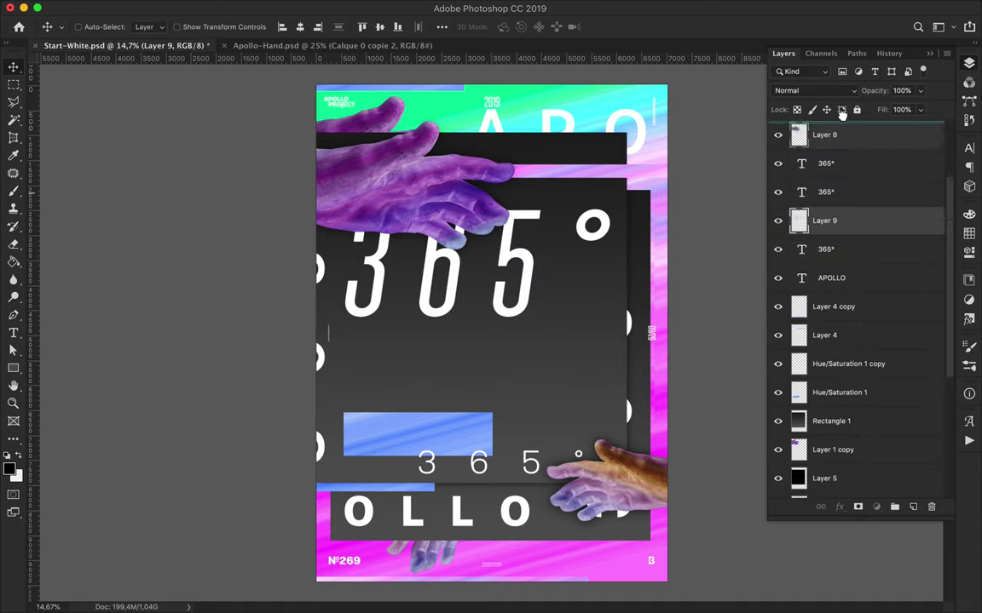
drag(842, 113, 789, 218)
click(827, 249)
scroll(852, 340, down, 5)
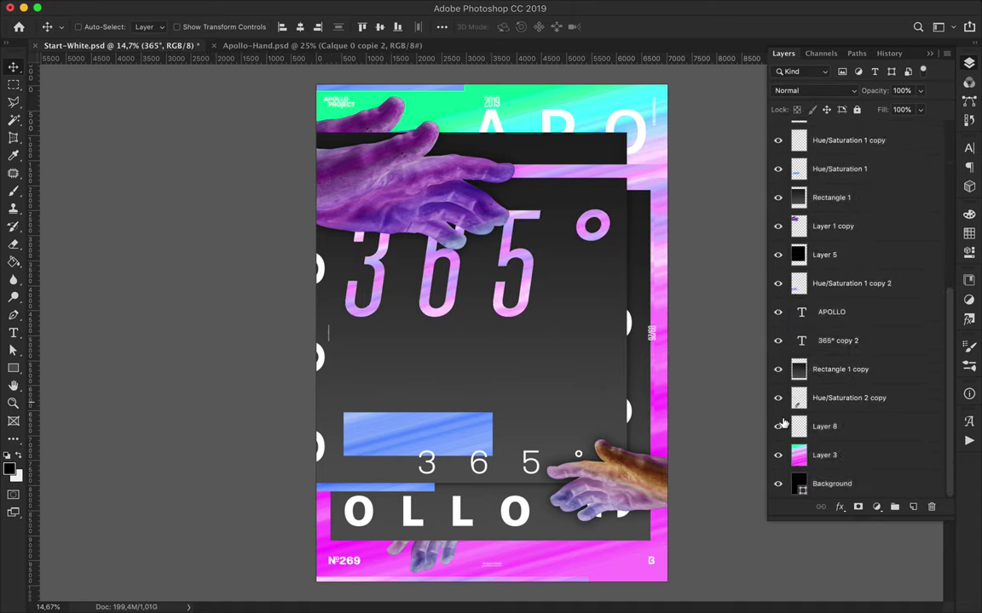
click(777, 456)
Copy the pink-cyan gradient inside the OLLO lettering onto a new layer above
ctrl+click(598, 274)
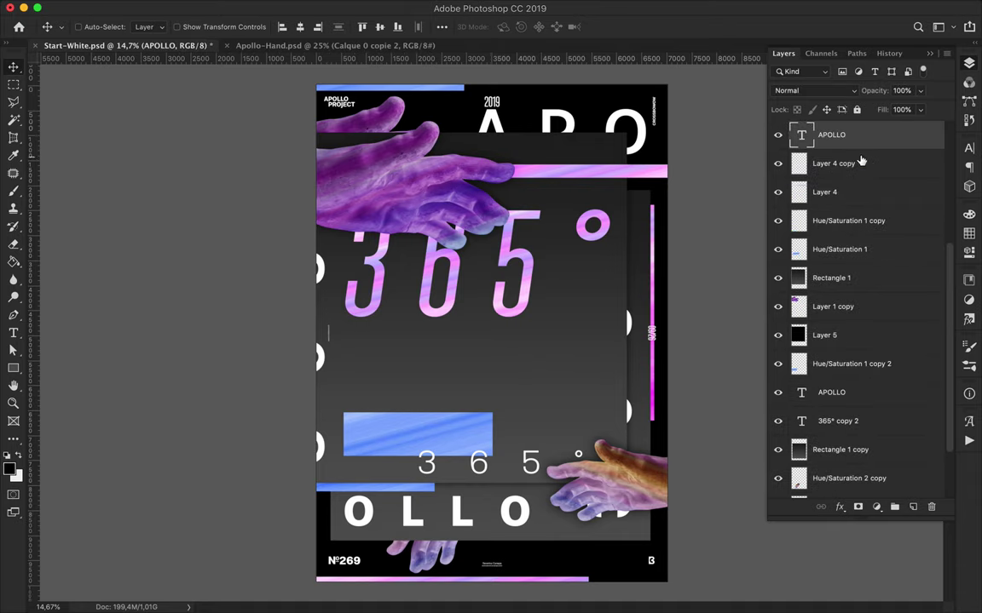
scroll(866, 163, down, 3)
click(824, 455)
ctrl+click(798, 456)
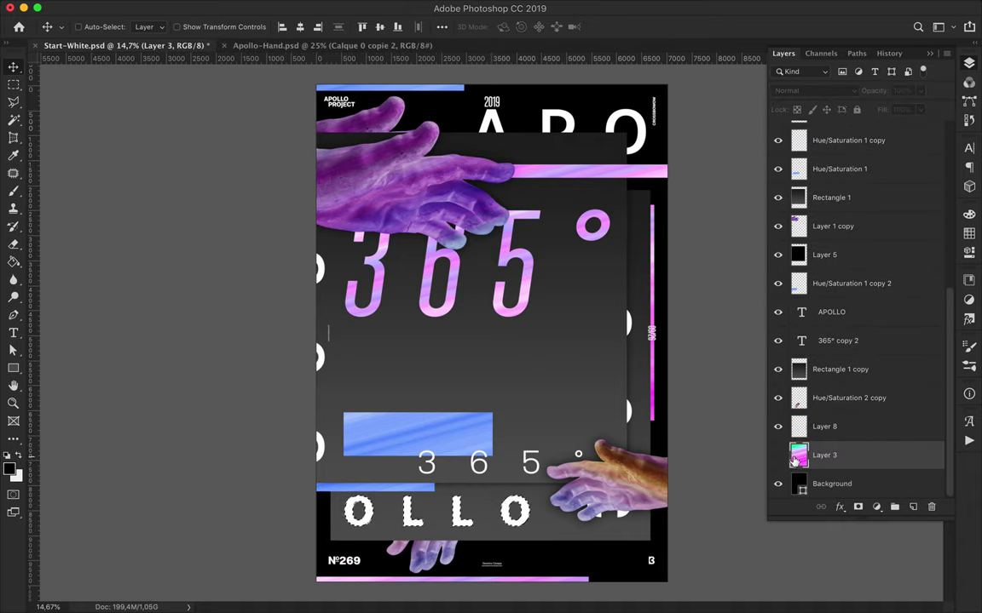
key(ctrl+j)
drag(824, 456, 839, 281)
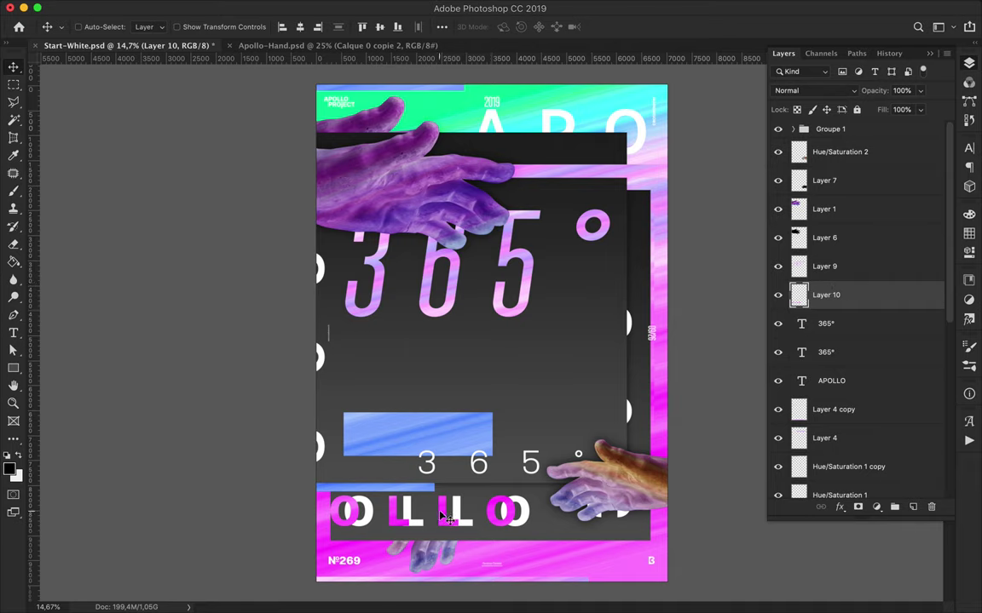
drag(442, 517, 464, 477)
scroll(856, 256, down, 2)
click(853, 324)
Add a clipped Hue/Saturation adjustment that shifts the OLLO lettering to blue
click(830, 235)
click(875, 507)
click(882, 574)
mouse_move(843, 298)
mouse_down()
mouse_move(852, 298)
mouse_move(818, 297)
mouse_up()
key(F7)
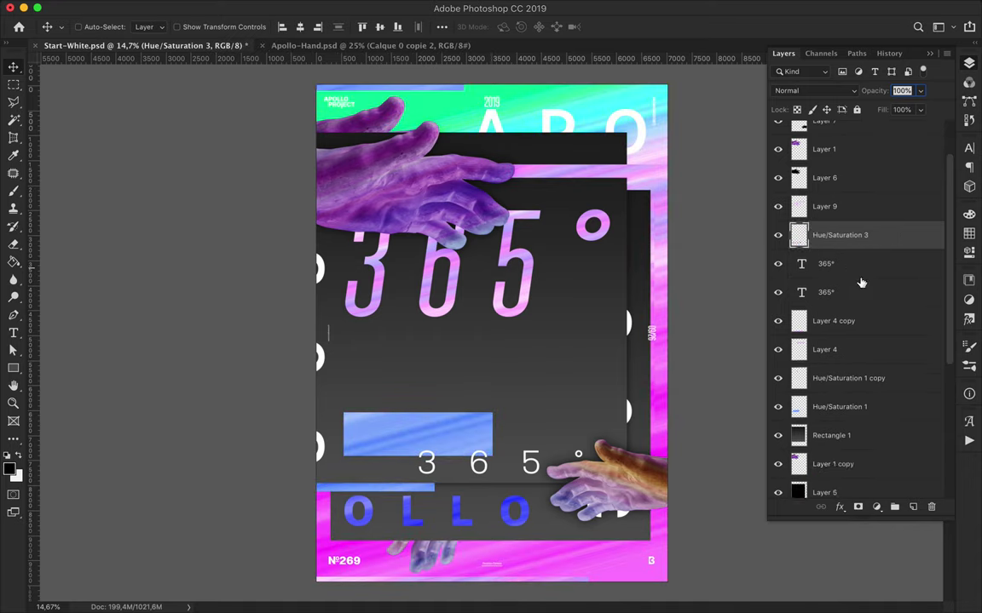
Hide the gradient backdrop, select Rectangle 1's outline, and pick a black-to-transparent gradient
scroll(850, 272, down, 5)
click(778, 457)
click(831, 197)
ctrl+click(799, 198)
click(12, 262)
click(68, 236)
click(100, 26)
double_click(429, 144)
Shade the Rectangle 1 panel with diagonal black-to-transparent gradients
drag(722, 566, 165, 8)
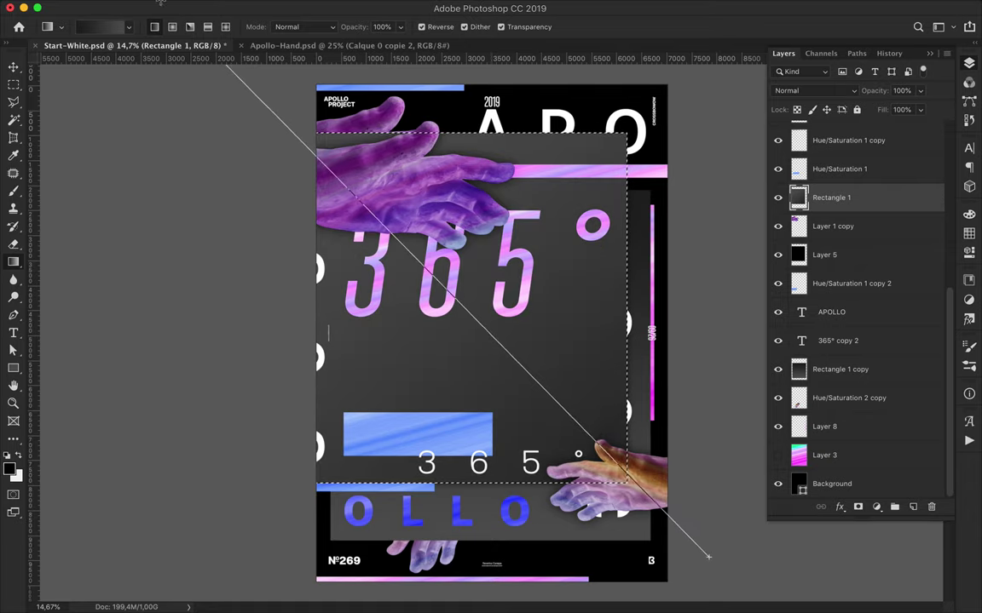
drag(300, 114, 300, 113)
scroll(707, 438, down, 3)
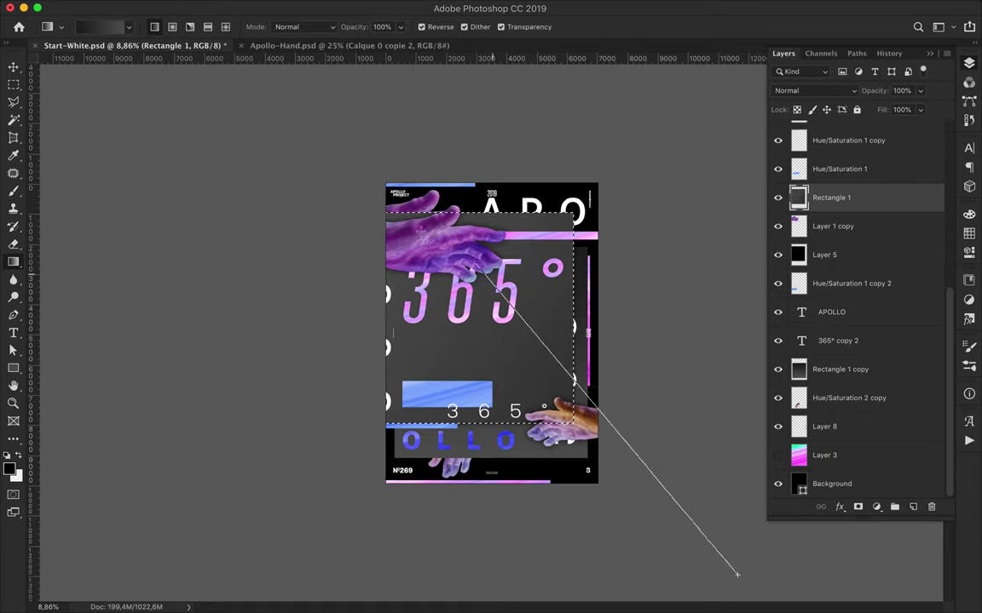
drag(733, 573, 526, 306)
Load the Rectangle 1 copy panel's outline, shade it with the gradient, and deselect
key(v)
click(835, 369)
super+click(800, 369)
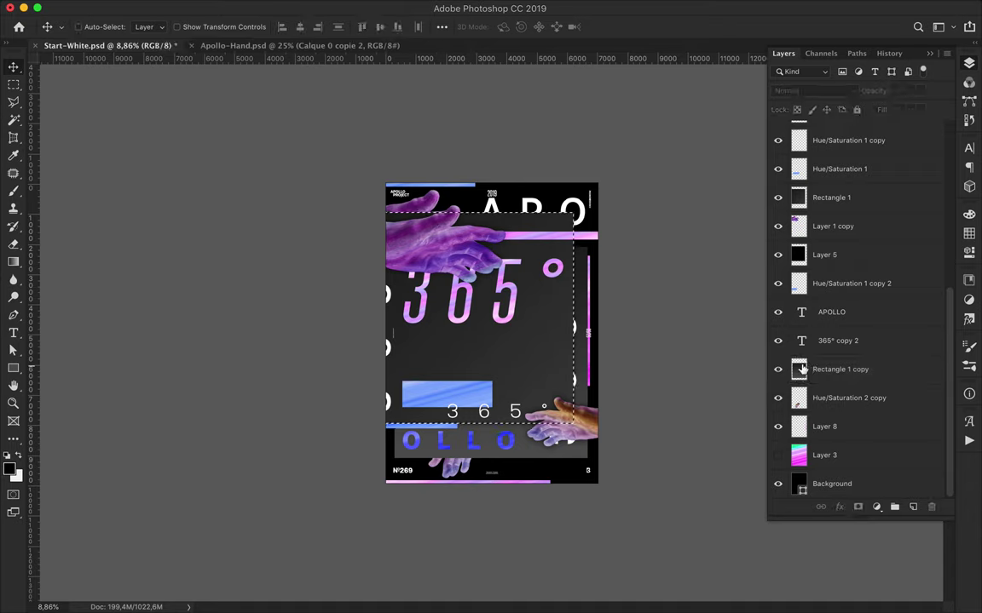
key(g)
key(super+d)
Fill the Background layer with a dark grey diagonal gradient instead of solid black
key(m)
scroll(434, 257, up, 1)
scroll(434, 258, up, 1)
key(v)
click(832, 483)
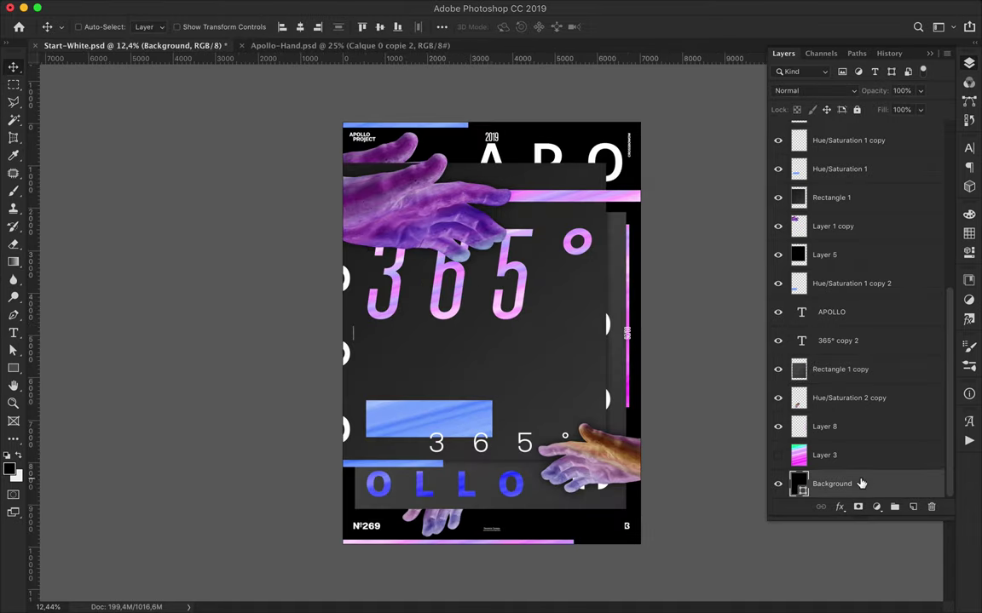
key(g)
drag(492, 587, 492, 587)
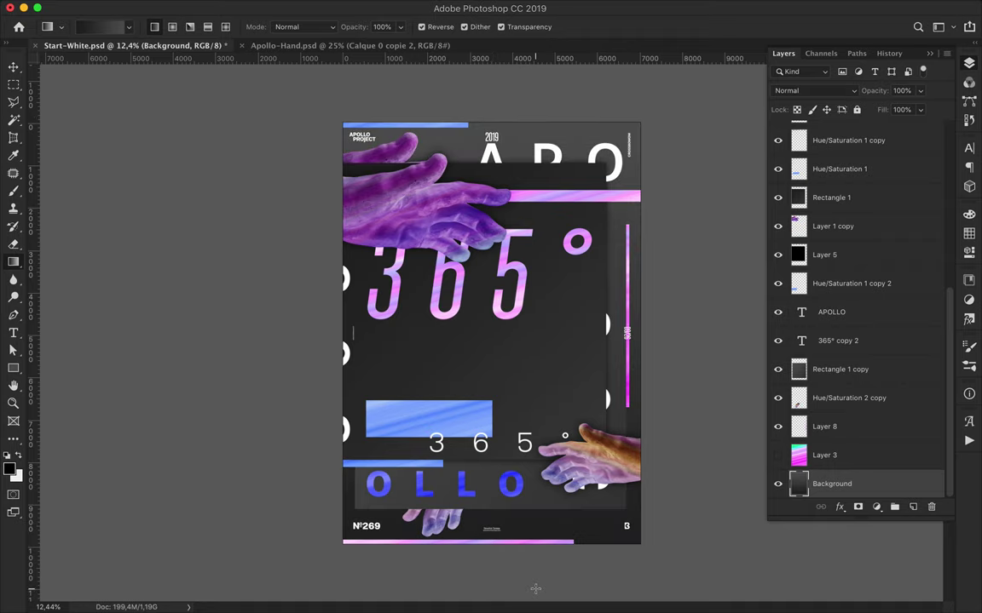
key(v)
scroll(668, 423, up, 2)
click(378, 185)
scroll(377, 185, down, 1)
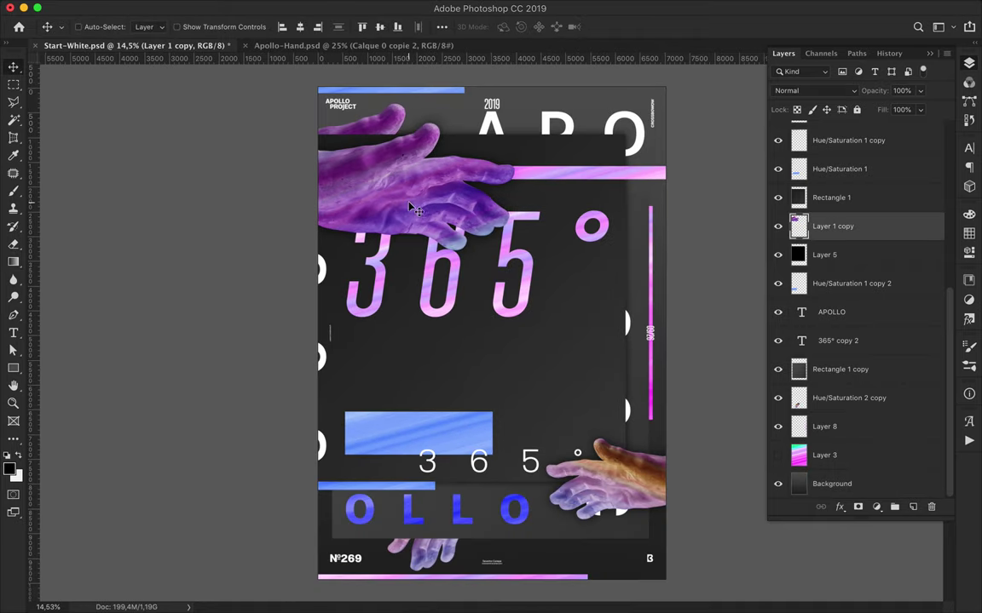
Duplicate the hand behind the dark panel at right, and reposition both rectangles
drag(377, 186, 518, 229)
mouse_move(840, 135)
mouse_down()
mouse_move(870, 490)
mouse_move(868, 464)
mouse_up()
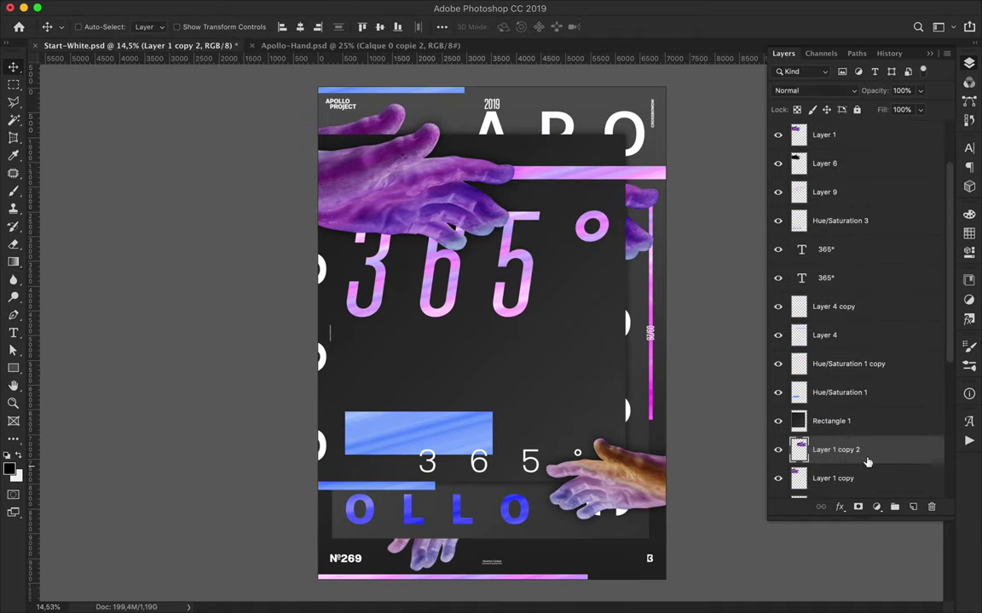
drag(546, 460, 546, 508)
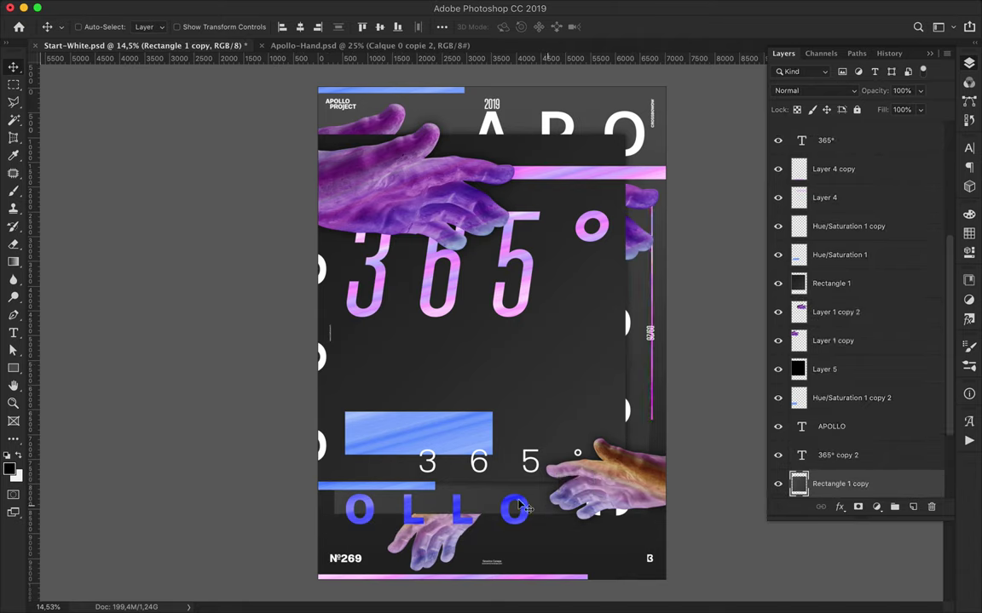
drag(444, 431, 277, 521)
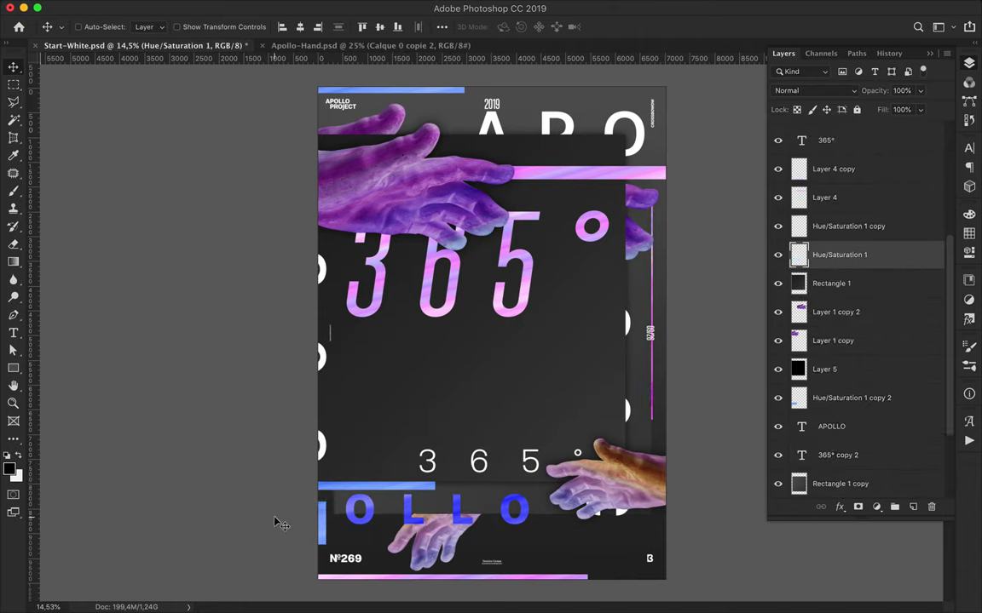
Shrink the small 365° text and move the OLLO lettering above the blue bar
click(504, 305)
key(t)
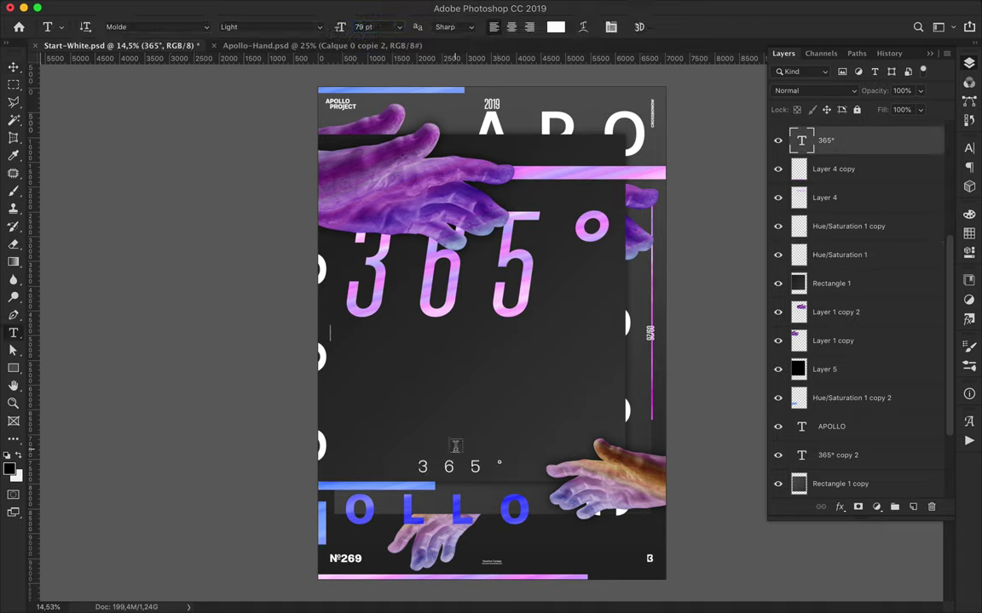
key(v)
key(ctrl+t)
drag(478, 509, 463, 469)
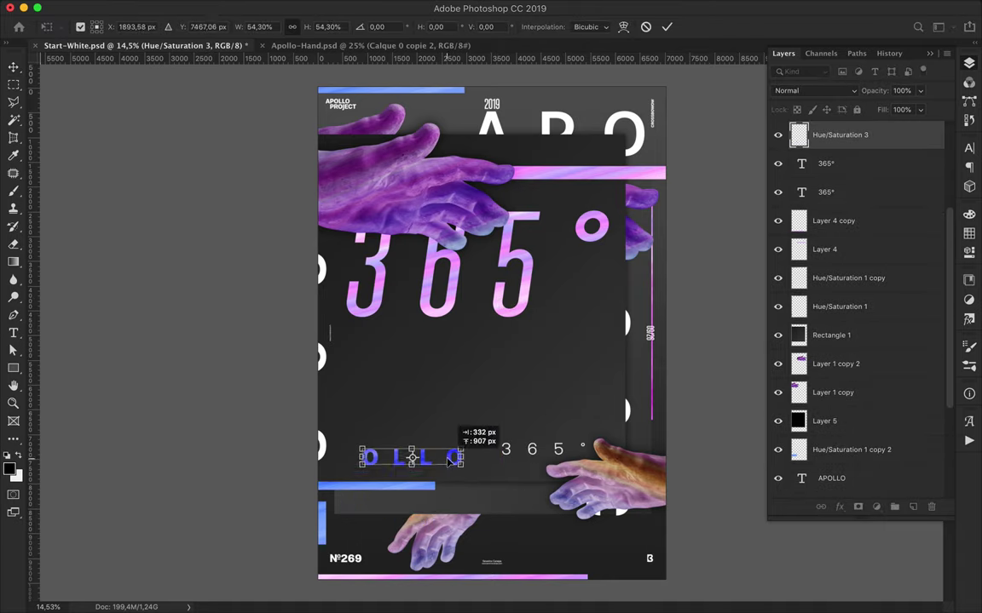
key(Return)
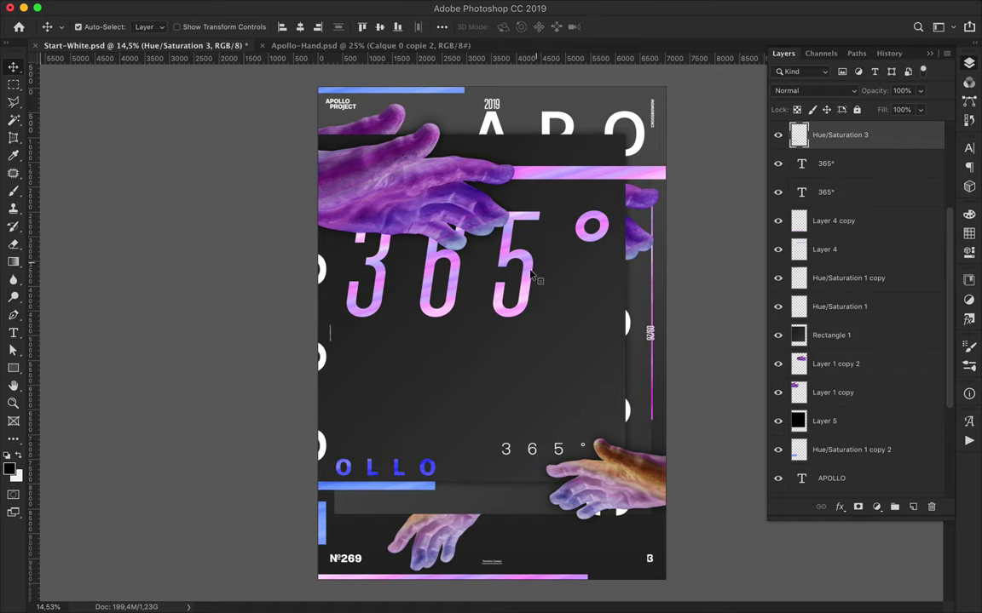
Enlarge and nudge the lower hand, and move the top purple hand up
click(533, 340)
click(329, 340)
click(679, 350)
scroll(829, 407, down, 3)
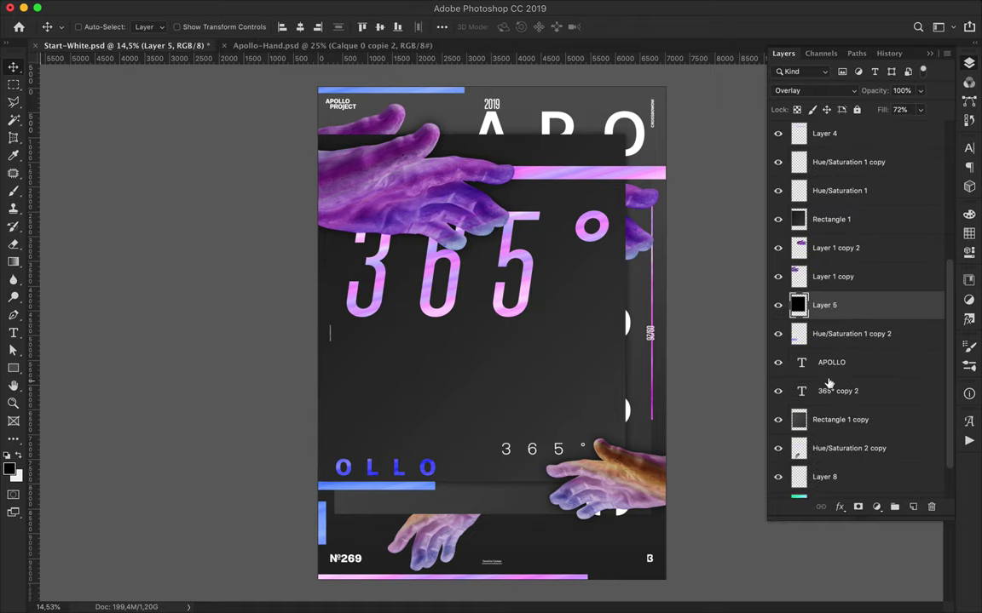
ctrl+click(575, 511)
key(ctrl+t)
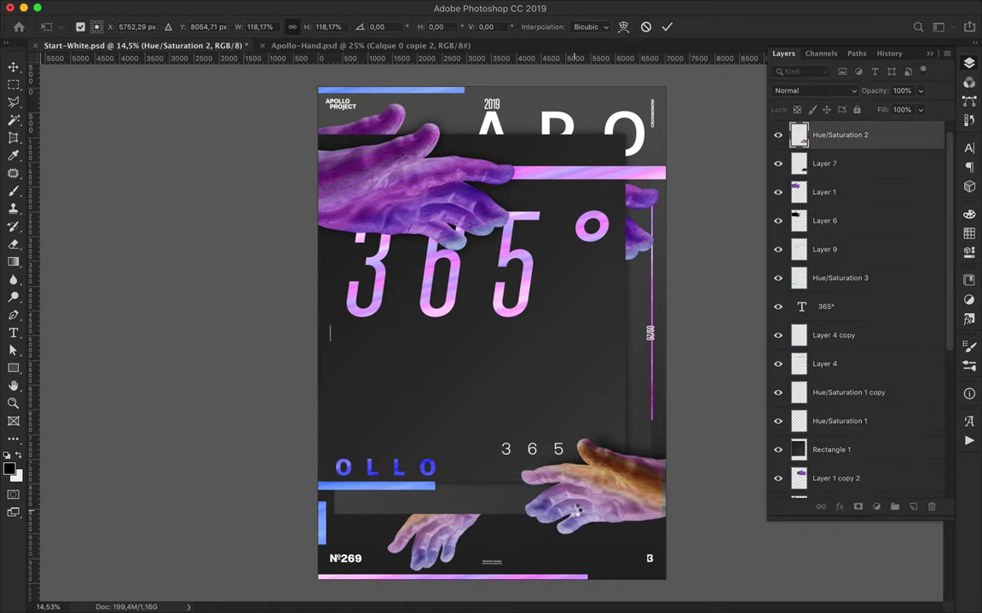
key(Return)
drag(529, 463, 535, 471)
ctrl+click(417, 214)
drag(418, 215, 372, 113)
Duplicate a hand piece to the right edge and duplicate the Layer 4 strip
mouse_move(686, 195)
mouse_down()
mouse_move(657, 212)
mouse_move(663, 249)
mouse_up()
drag(490, 562, 347, 494)
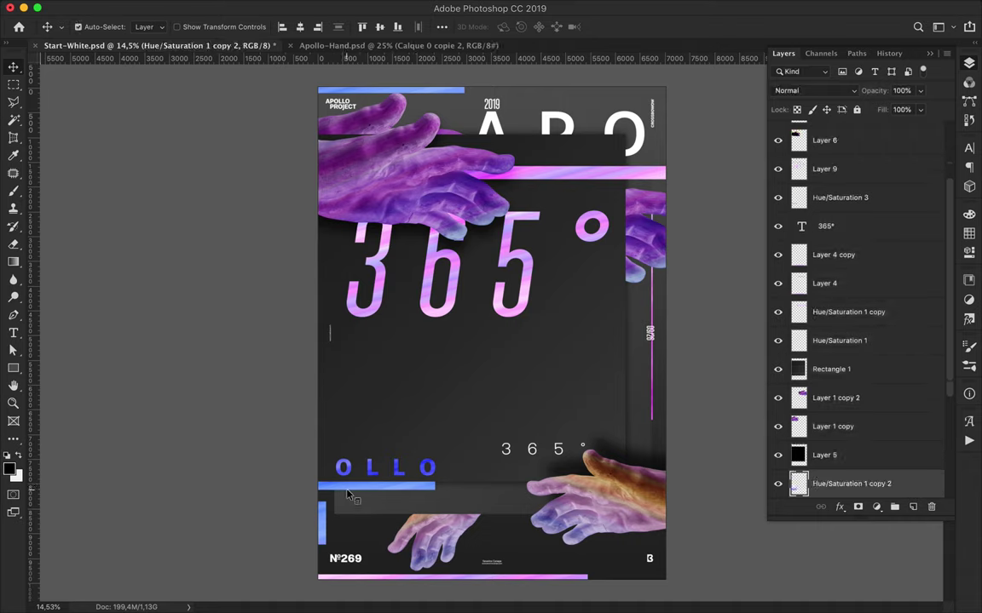
key(ctrl+z)
click(613, 179)
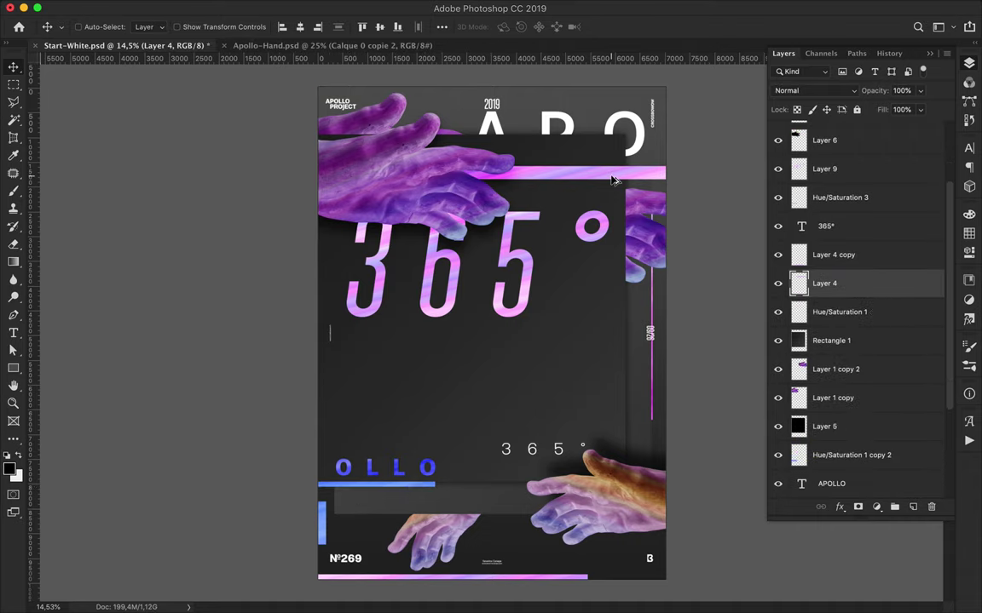
drag(351, 92, 351, 88)
Add a Hue/Saturation 4 adjustment with hue -63, then shift the hand left
click(876, 507)
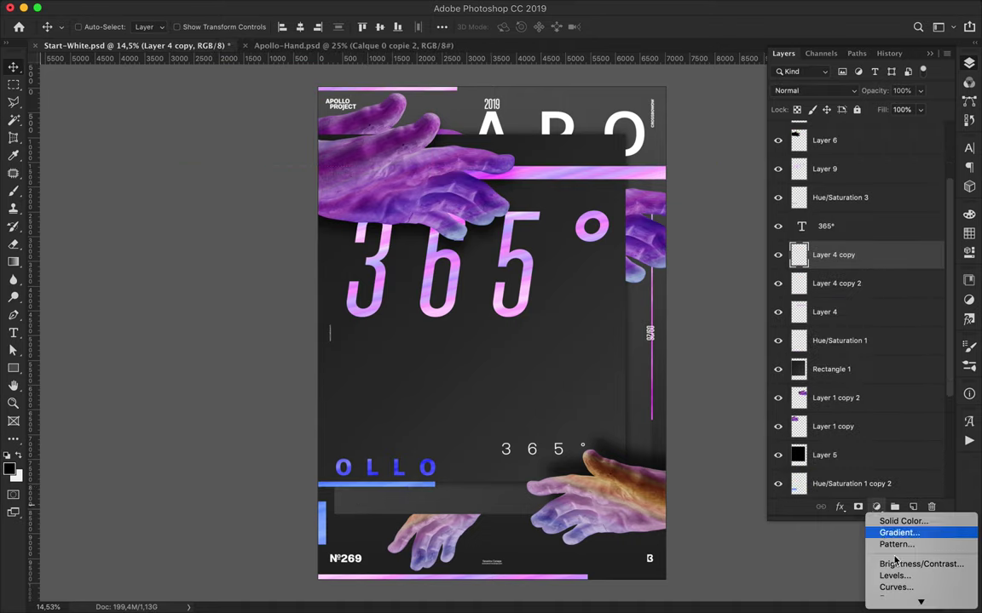
click(894, 565)
drag(842, 294, 796, 298)
key(F6)
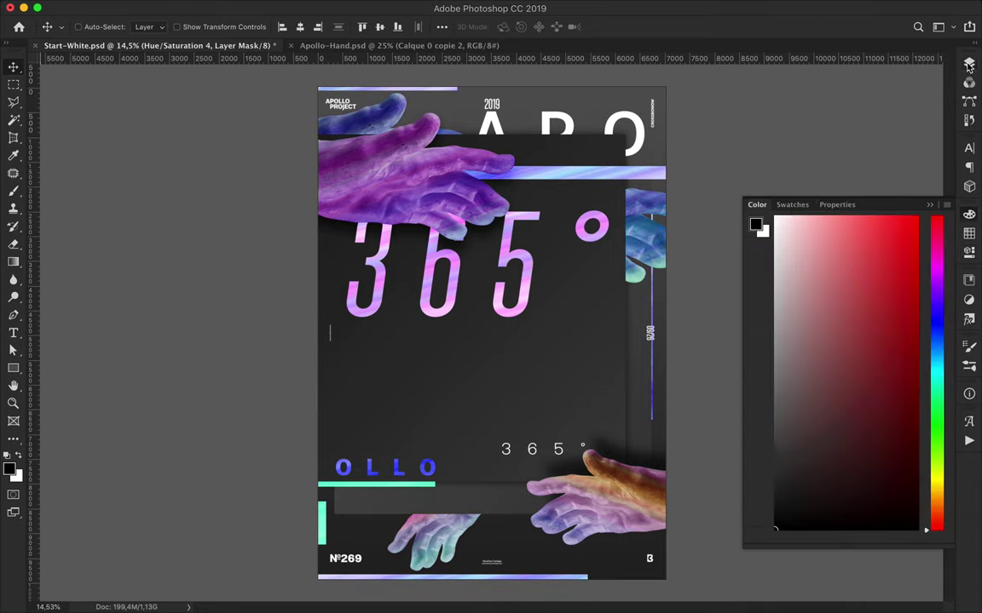
key(F7)
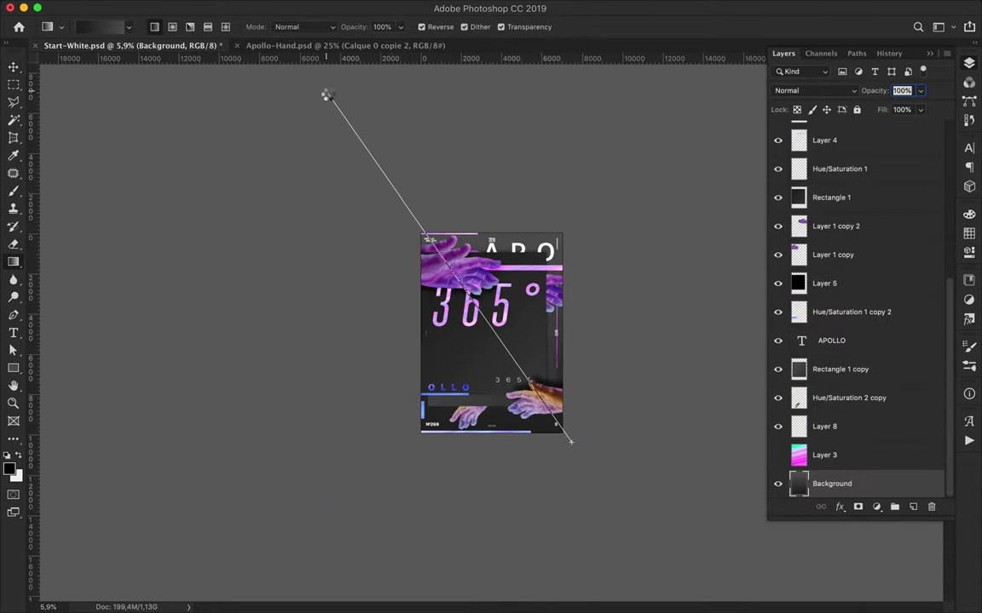
drag(571, 441, 588, 472)
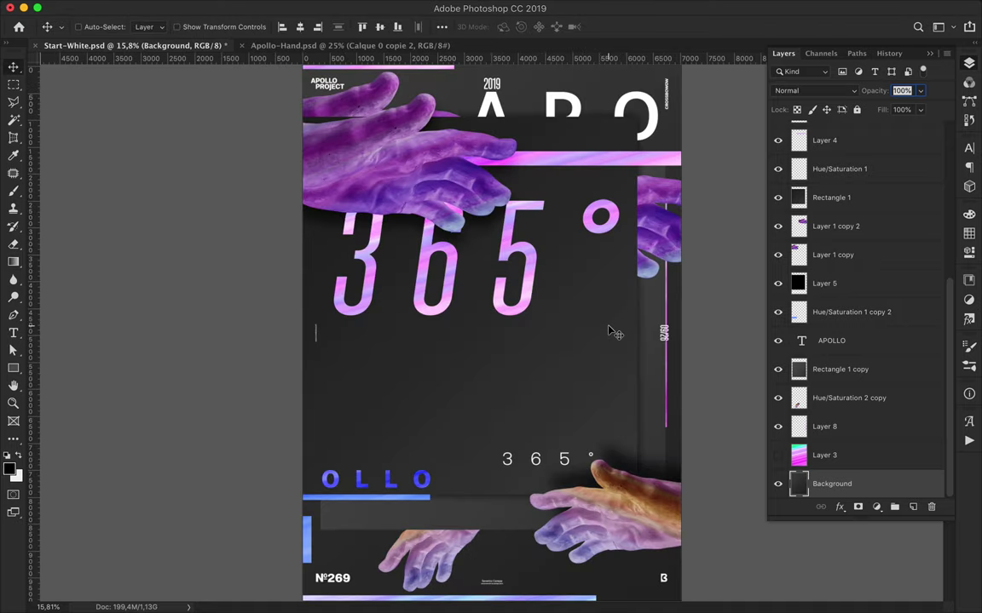
drag(385, 193, 367, 193)
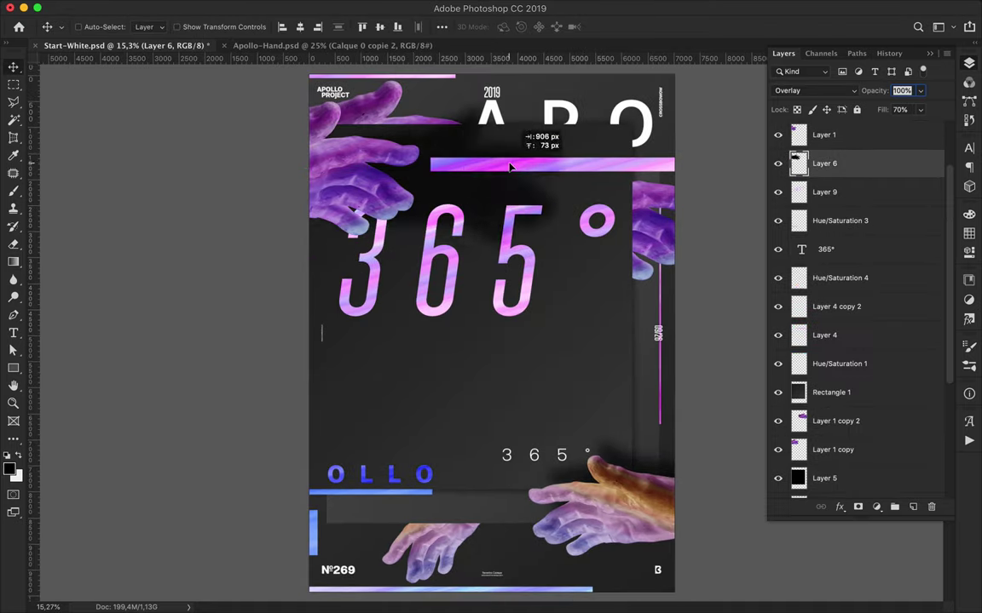
Shift the pink strip up and right and edit the APOLLO text's font size
drag(487, 160, 401, 162)
click(554, 170)
drag(554, 171, 596, 158)
click(582, 119)
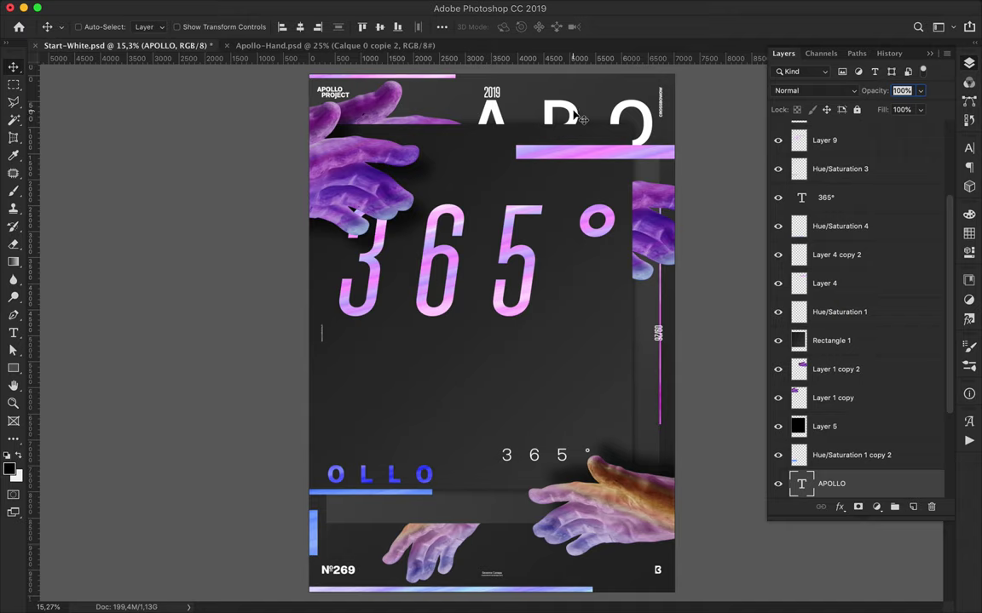
key(t)
click(399, 27)
click(383, 26)
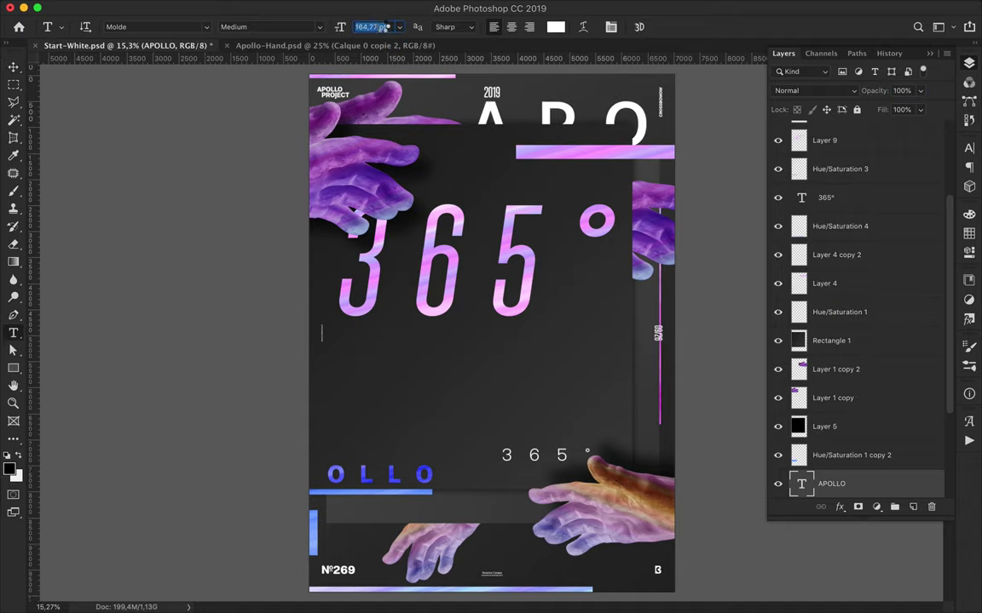
key(v)
Move the APOLLO layer above Rectangle 1 and load the panel's outline as a selection
drag(562, 85, 597, 136)
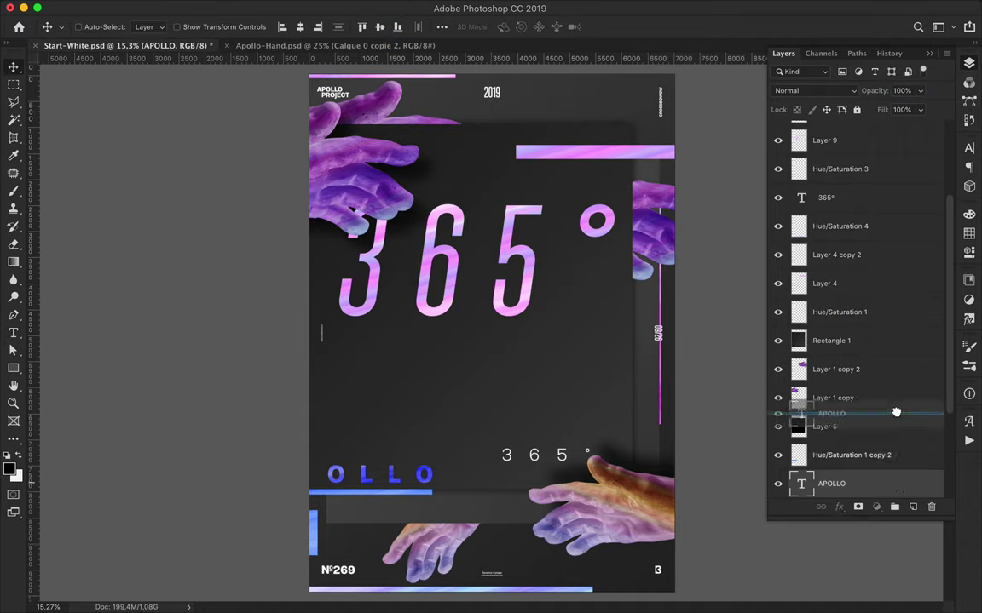
drag(801, 483, 801, 341)
click(841, 370)
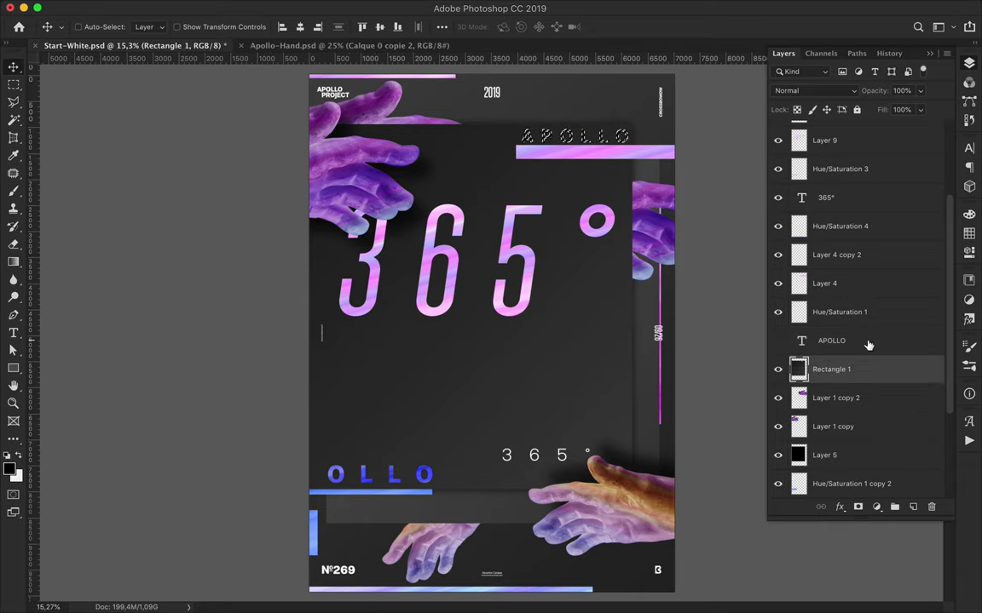
key(ctrl+z)
scroll(534, 103, up, 2)
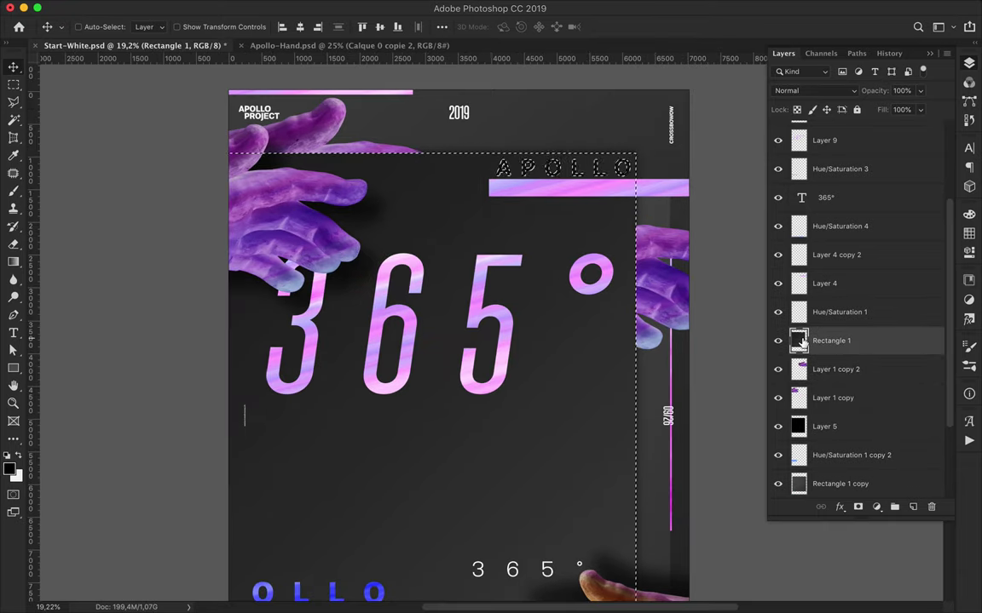
ctrl+click(801, 341)
key(e)
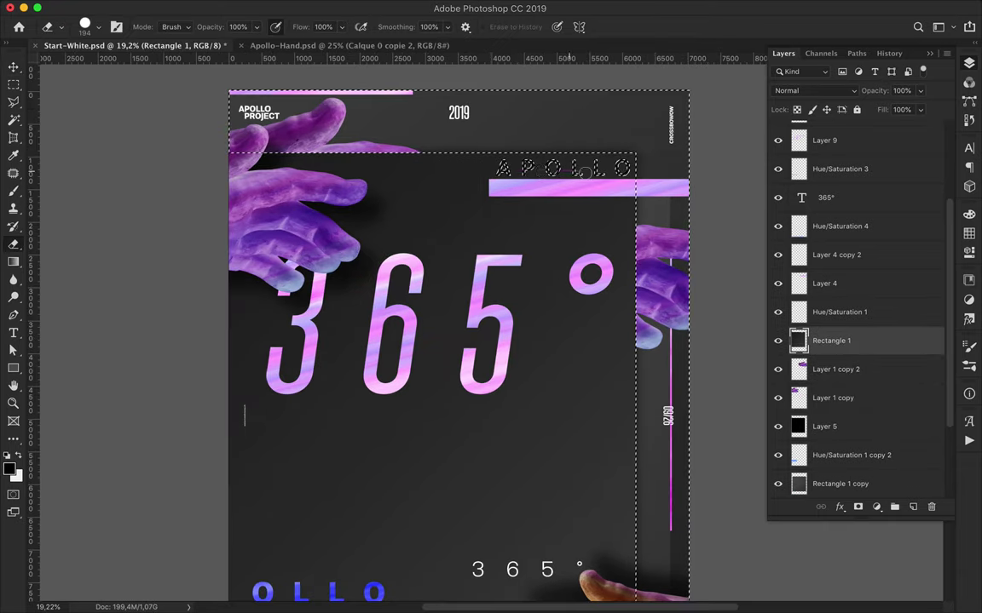
Erase the APOLLO title inside the panel so it shows only faintly at top right
key(m)
click(825, 426)
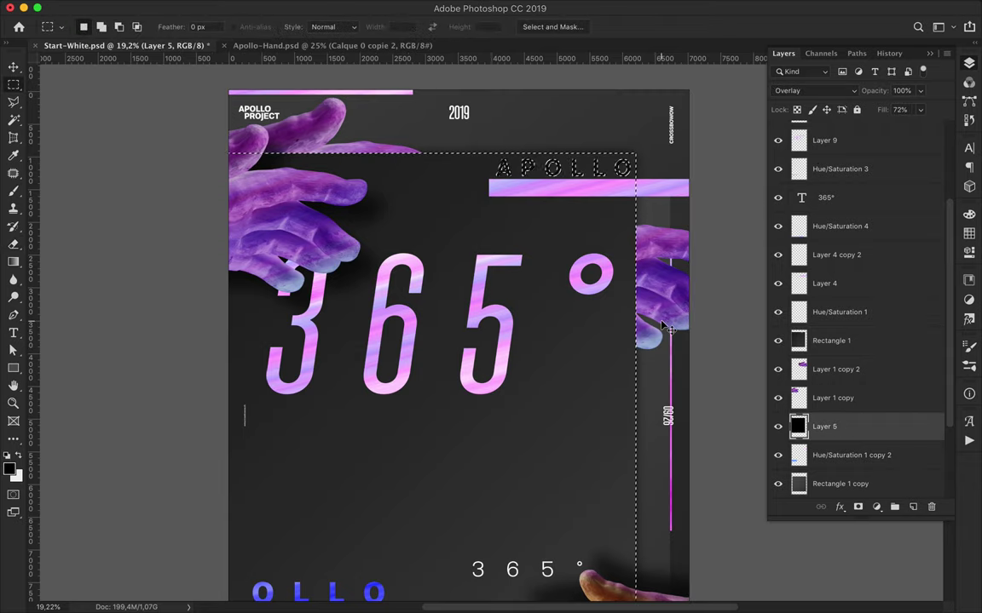
key(e)
key(m)
scroll(597, 152, up, 3)
scroll(588, 146, up, 3)
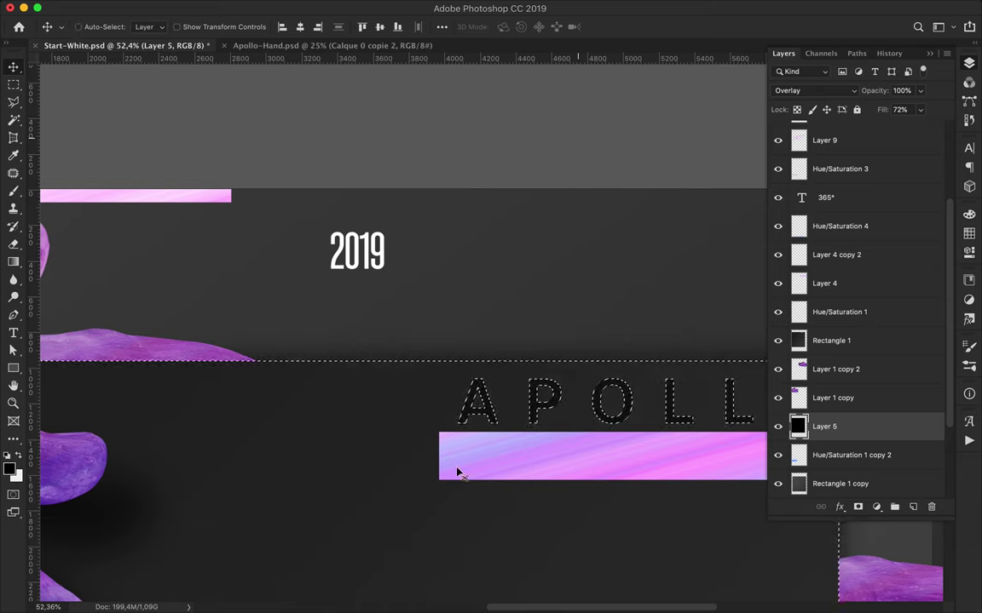
scroll(457, 474, right, 5)
key(e)
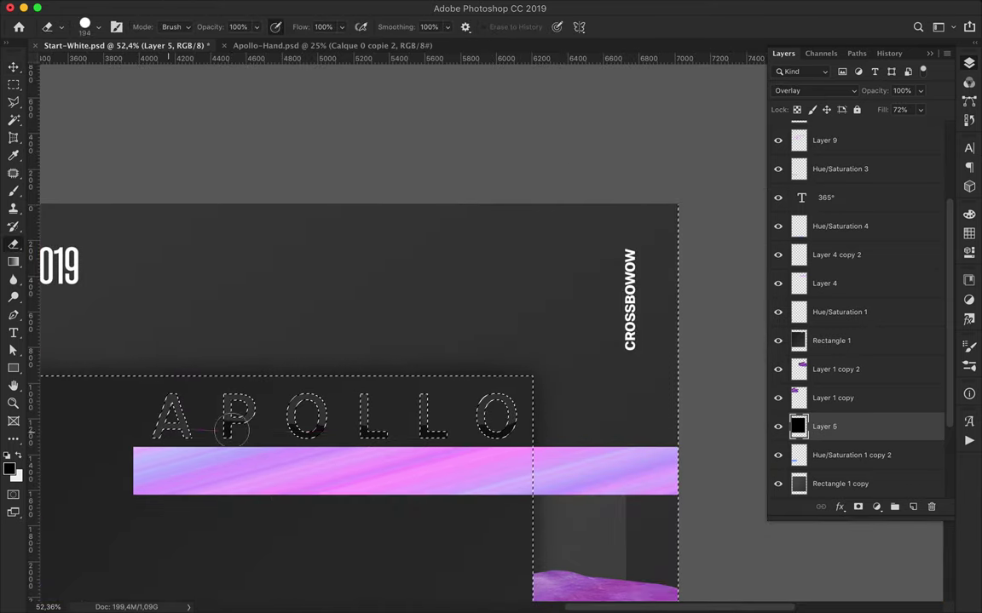
scroll(213, 445, down, 3)
key(v)
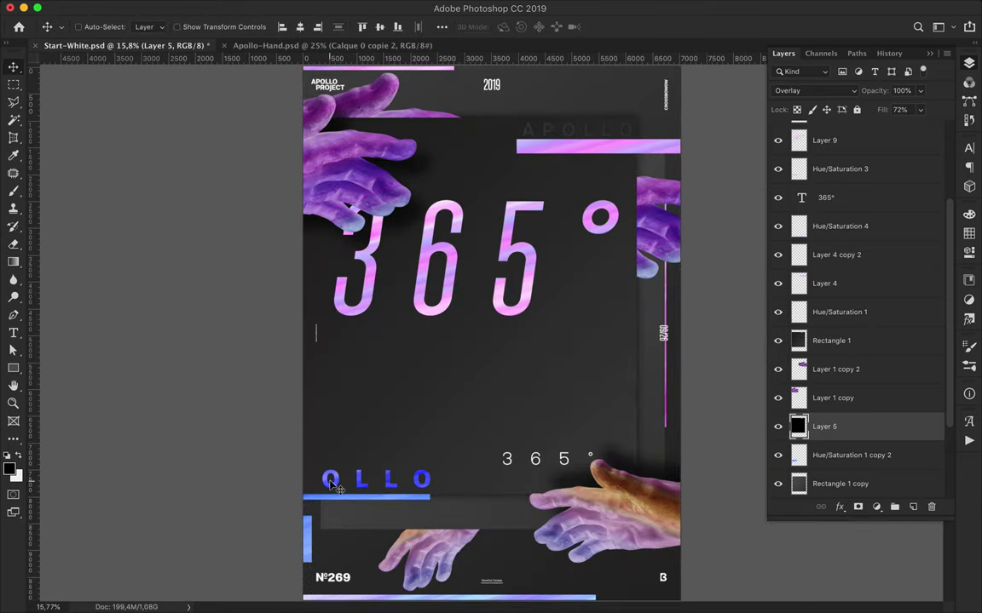
Free Transform the OLLO text smaller and move it up
click(337, 486)
key(ctrl+t)
mouse_move(337, 486)
mouse_down()
mouse_move(384, 459)
mouse_move(351, 465)
mouse_move(362, 405)
mouse_move(373, 417)
mouse_move(361, 413)
mouse_up()
key(Return)
Set the small 365° label to 49 pt in the Character panel
scroll(478, 400, down, 1)
scroll(478, 400, down, 1)
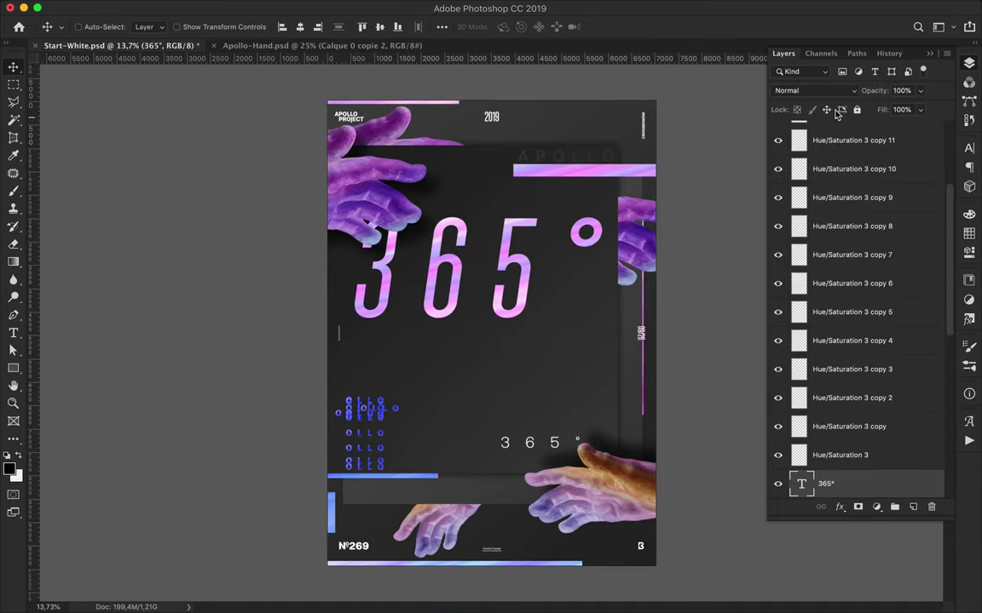
key(t)
click(970, 152)
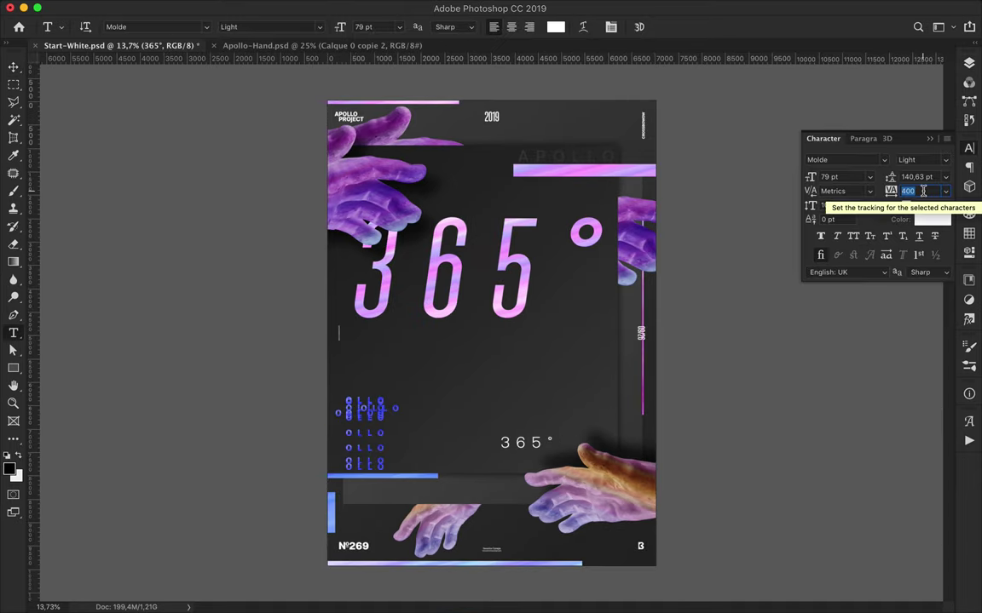
key(v)
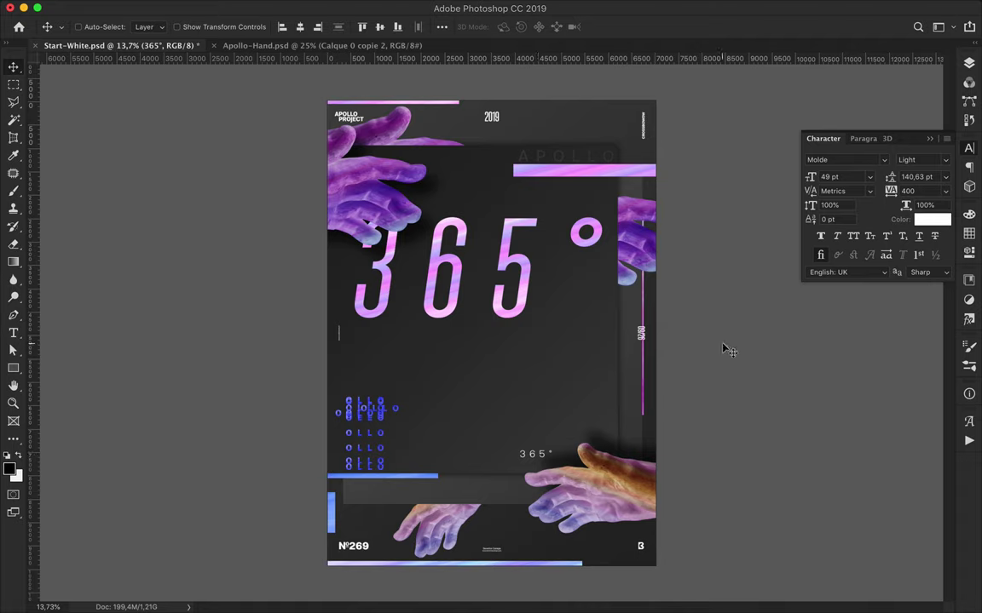
Duplicate the gradient bar and move the copy, then delete it
drag(633, 174, 469, 147)
click(968, 63)
drag(856, 196, 854, 411)
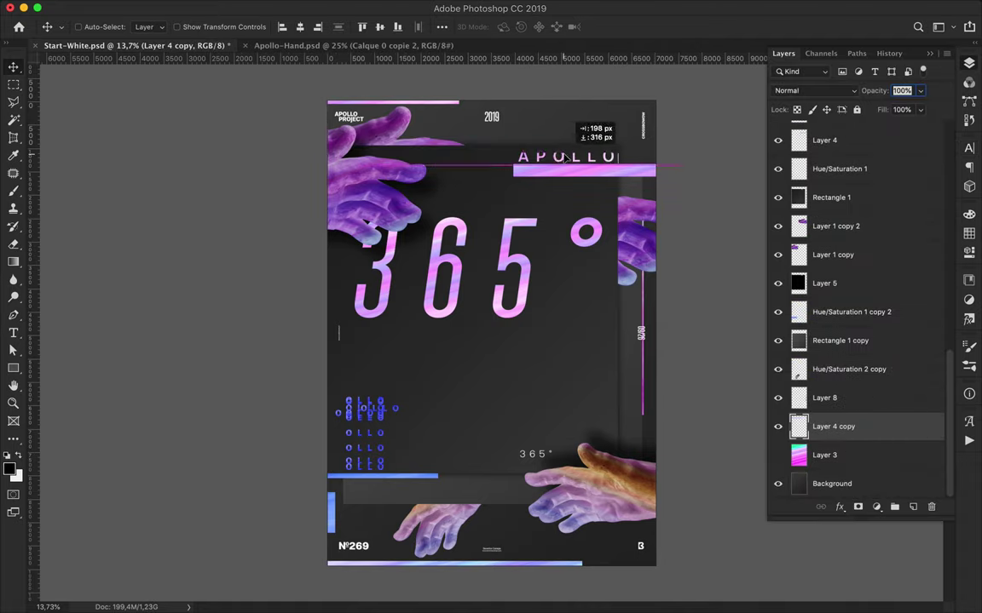
key(Delete)
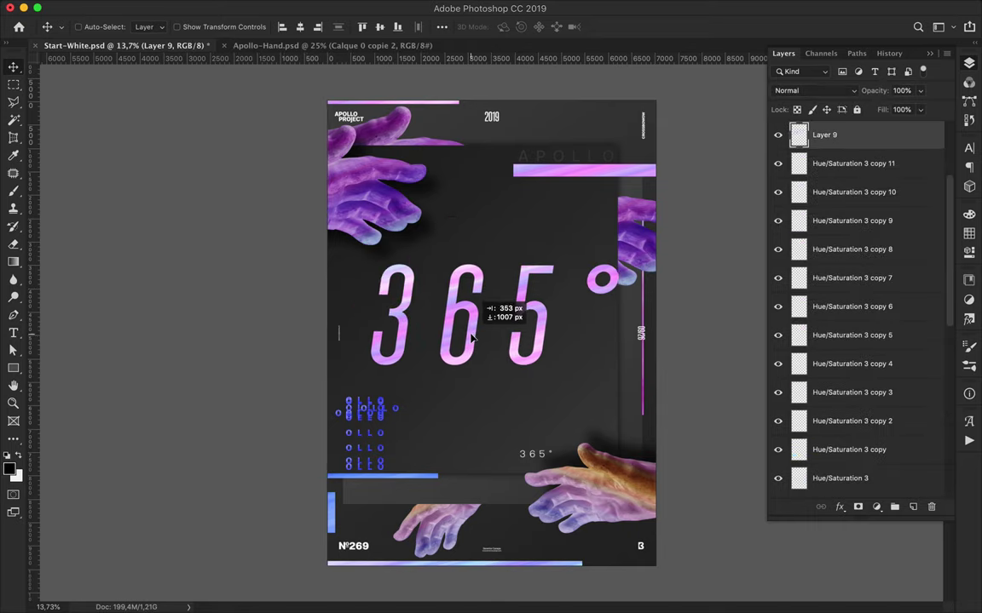
Move the degree ring closer to the 5, merge it with Layer 9, and recentre the 365°
drag(414, 332, 443, 337)
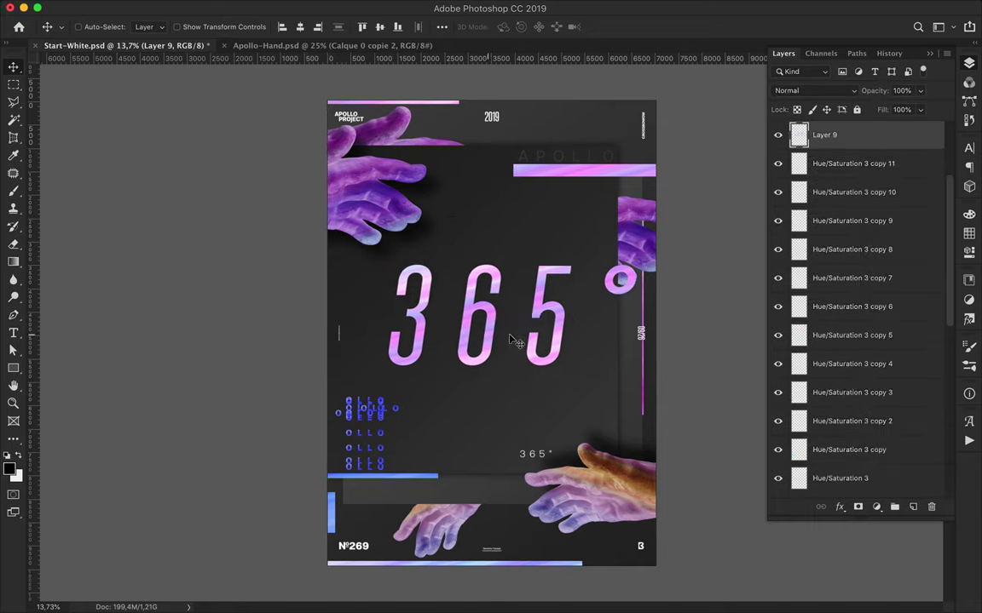
key(m)
drag(593, 249, 661, 317)
key(ctrl+v)
key(v)
mouse_move(513, 283)
mouse_down()
mouse_move(594, 307)
mouse_move(599, 280)
mouse_up()
shift+click(824, 162)
key(ctrl+e)
drag(545, 299, 512, 296)
Pick the Rectangle tool and set up its fill for an unfilled frame
key(u)
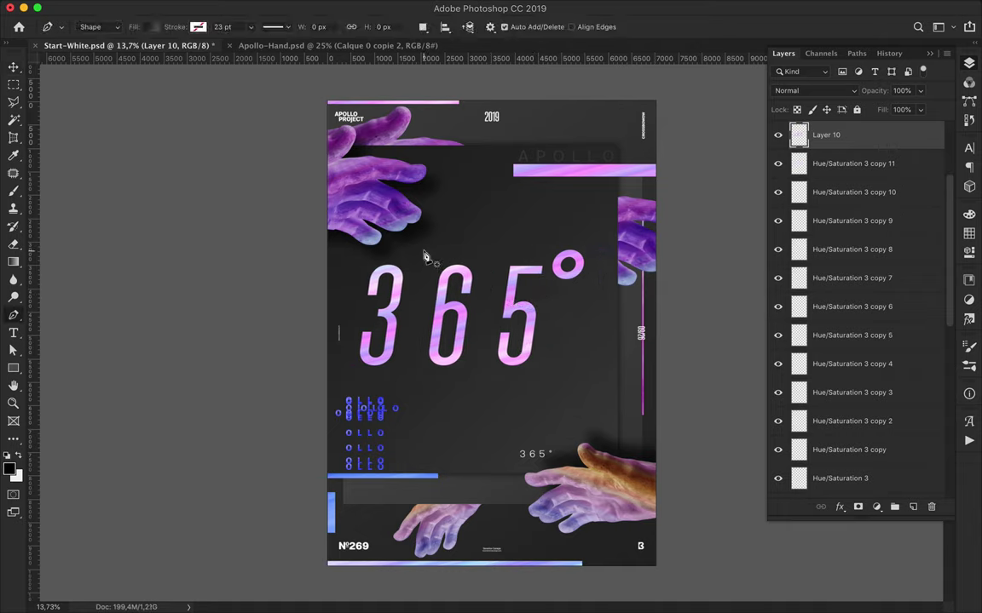
key(u)
click(151, 27)
click(92, 53)
Draw a dark gradient-filled rectangle behind the 365°, replacing an outlined-only attempt
click(151, 26)
click(198, 27)
drag(312, 242, 598, 386)
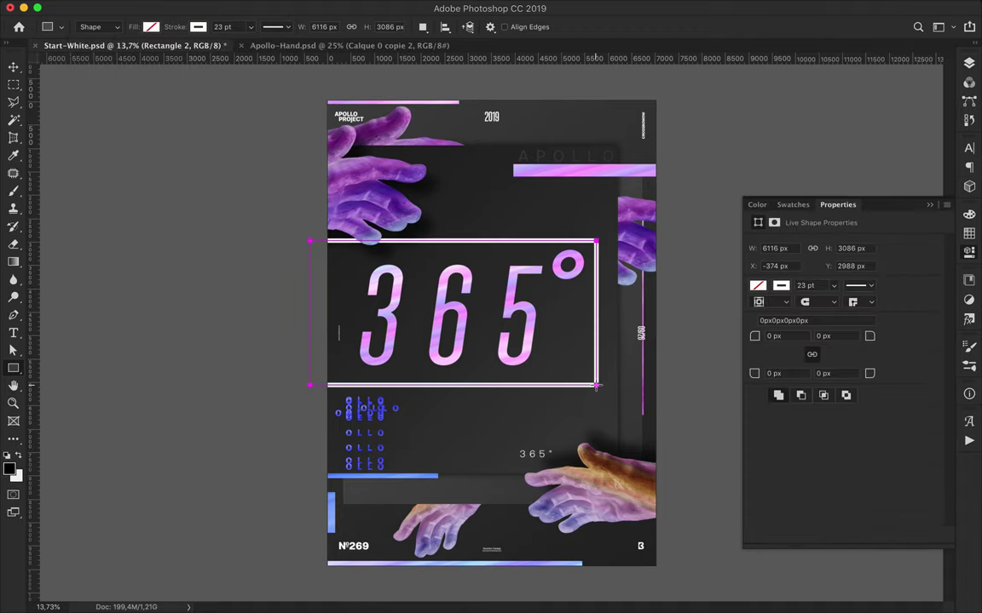
key(v)
key(ctrl+z)
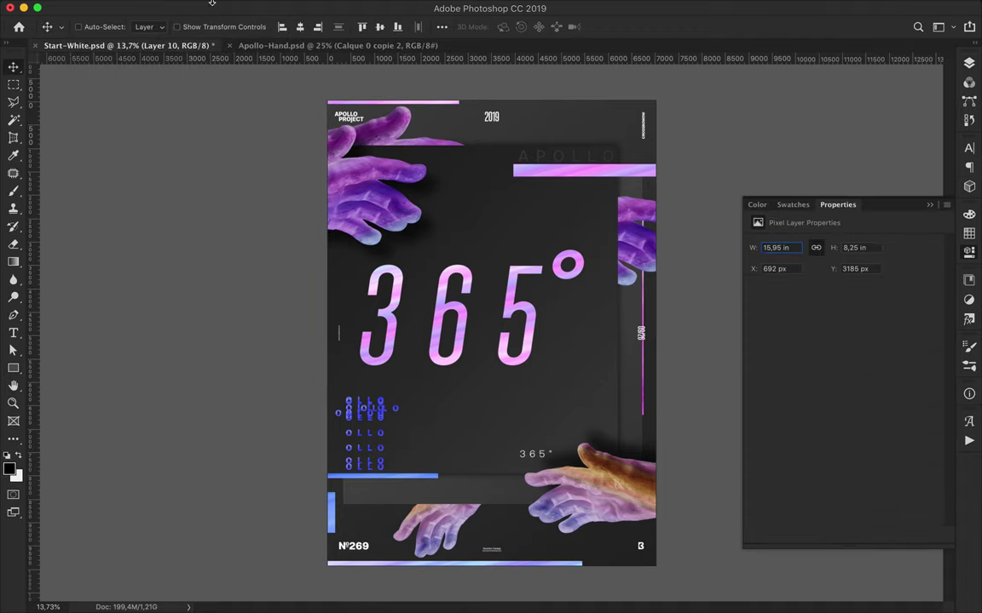
key(u)
click(197, 27)
click(151, 26)
click(146, 54)
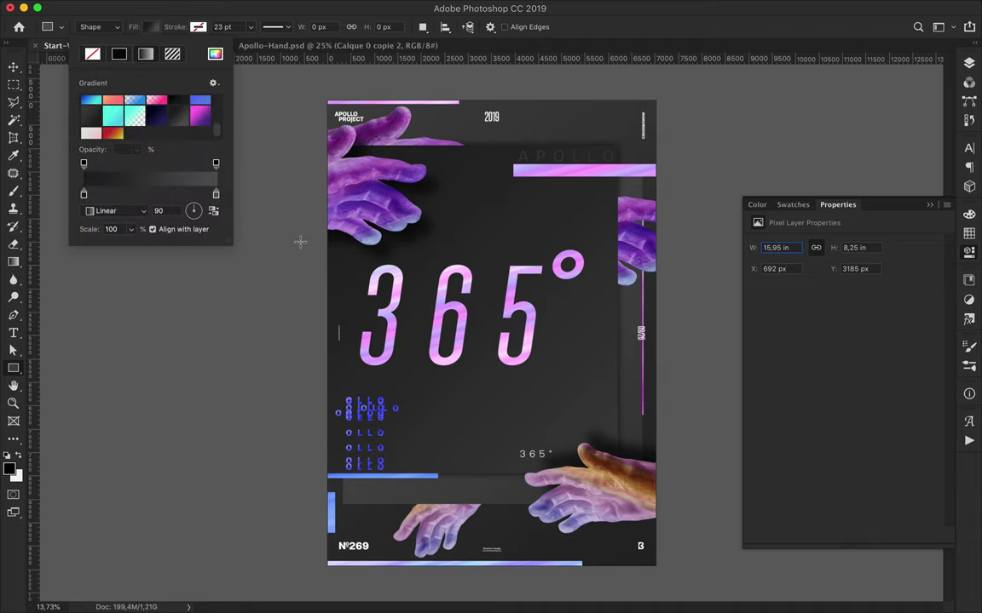
drag(300, 242, 598, 383)
Place Rectangle 2 below the 365° layer and stretch it taller at both edges
click(968, 62)
drag(886, 136, 886, 174)
key(v)
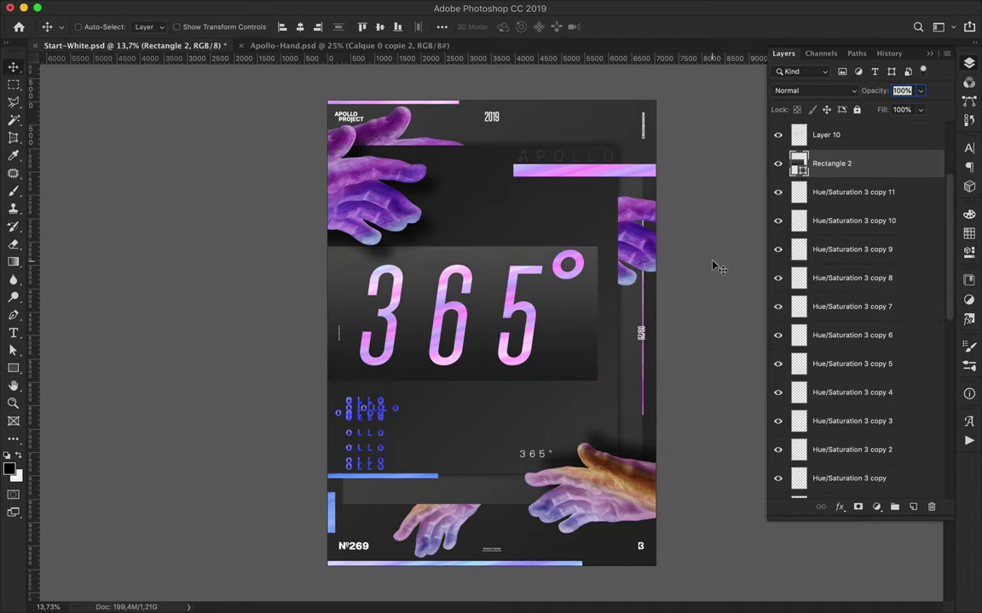
key(ctrl+t)
drag(449, 242, 449, 224)
drag(449, 383, 449, 398)
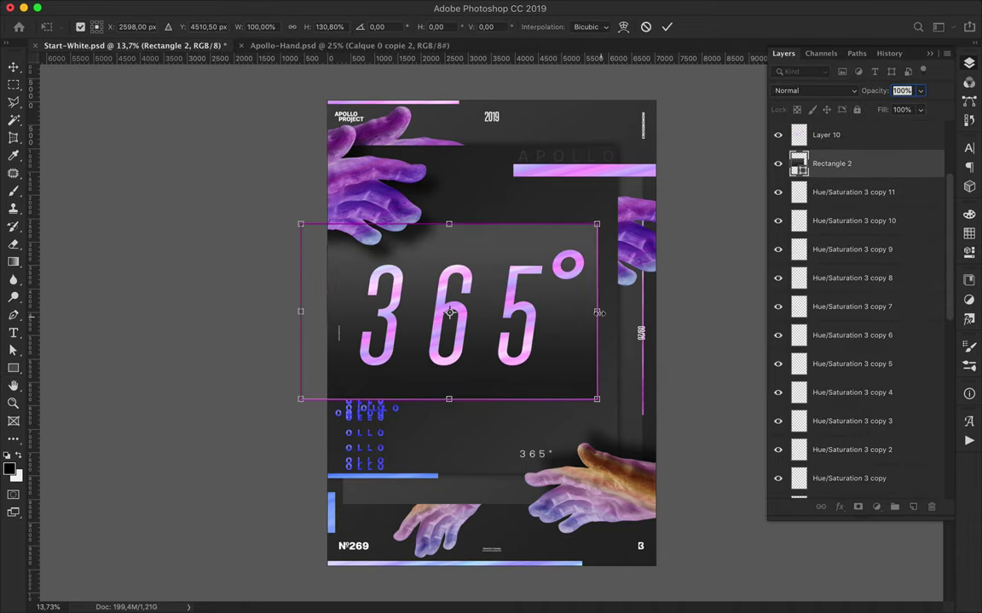
key(Return)
Create a new shadow layer under Rectangle 2 filled black in the panel's shape
drag(869, 175, 869, 177)
click(869, 192)
ctrl+click(798, 163)
key(ctrl+shift+alt+n)
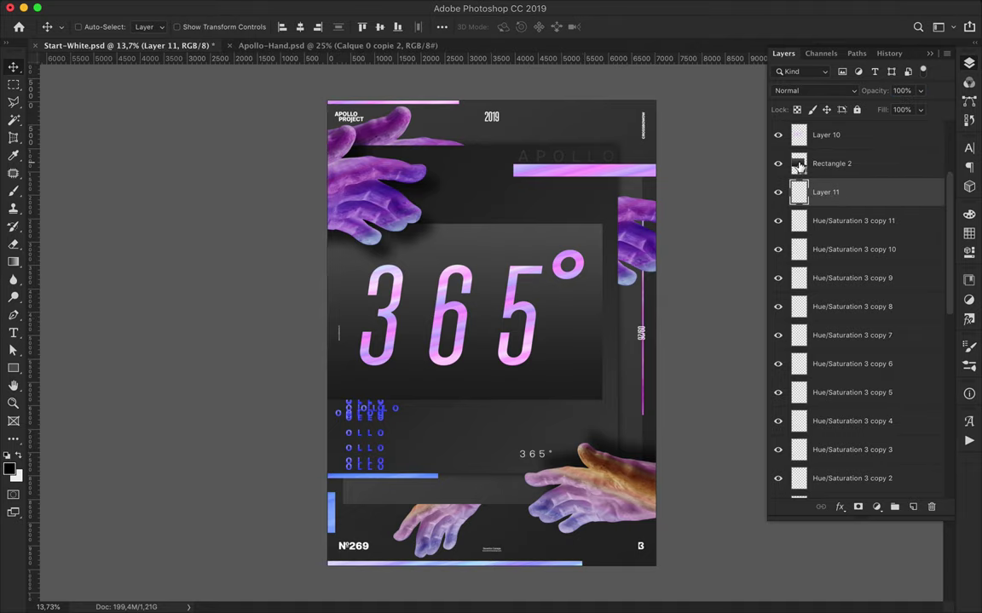
key(b)
key(m)
key(alt+BackSpace)
key(ctrl+d)
key(v)
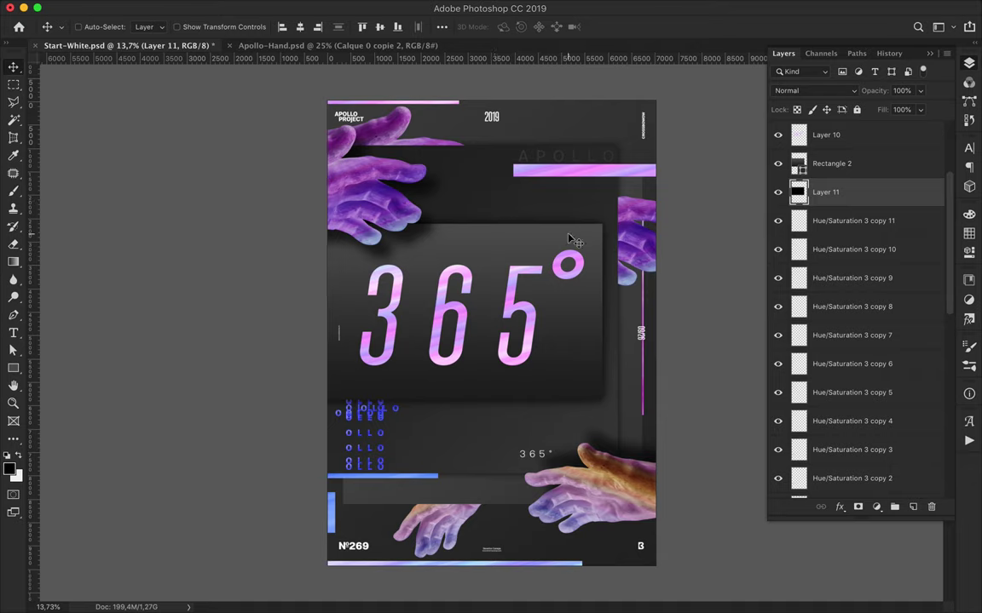
Set the panel shadow to Overlay blending and change its fill to 7
click(814, 90)
click(793, 232)
click(899, 109)
text(7)
Duplicate the panel and its shadow, shrink the copies, shift them right, and merge them
shift+click(847, 198)
key(ctrl+j)
key(ctrl+t)
mouse_move(602, 400)
mouse_down()
mouse_move(377, 258)
mouse_move(558, 281)
mouse_move(554, 271)
mouse_up()
key(Return)
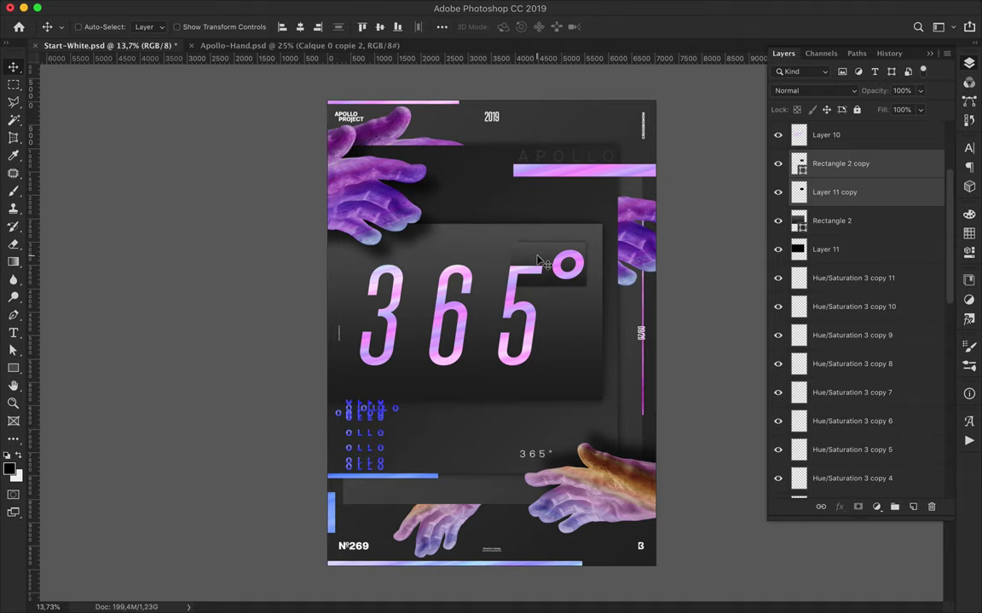
key(ctrl+e)
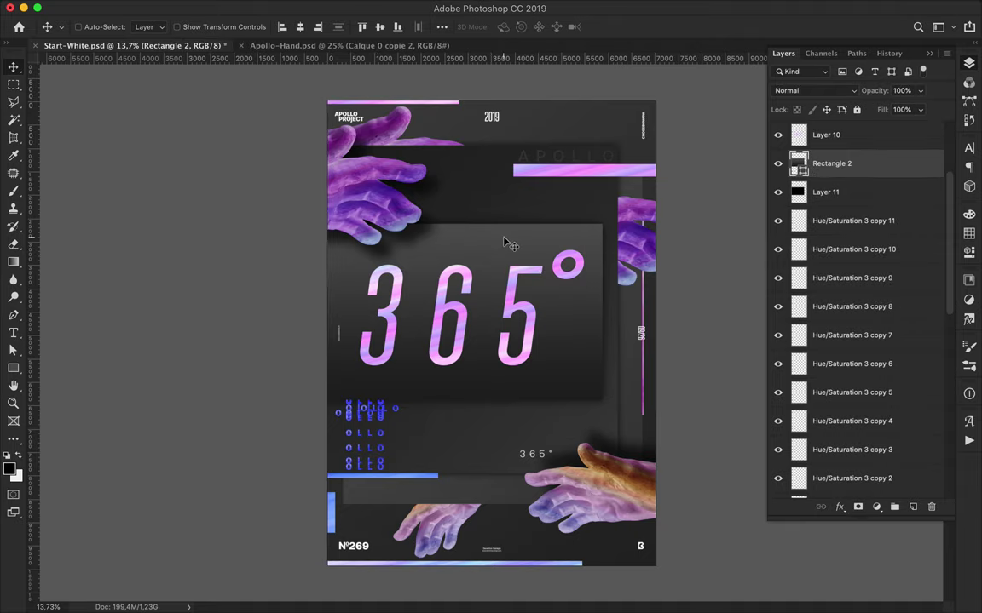
Save the poster and move the pink bar Layer 4 copy to the top of the 365° panel
key(ctrl+s)
scroll(524, 239, up, 2)
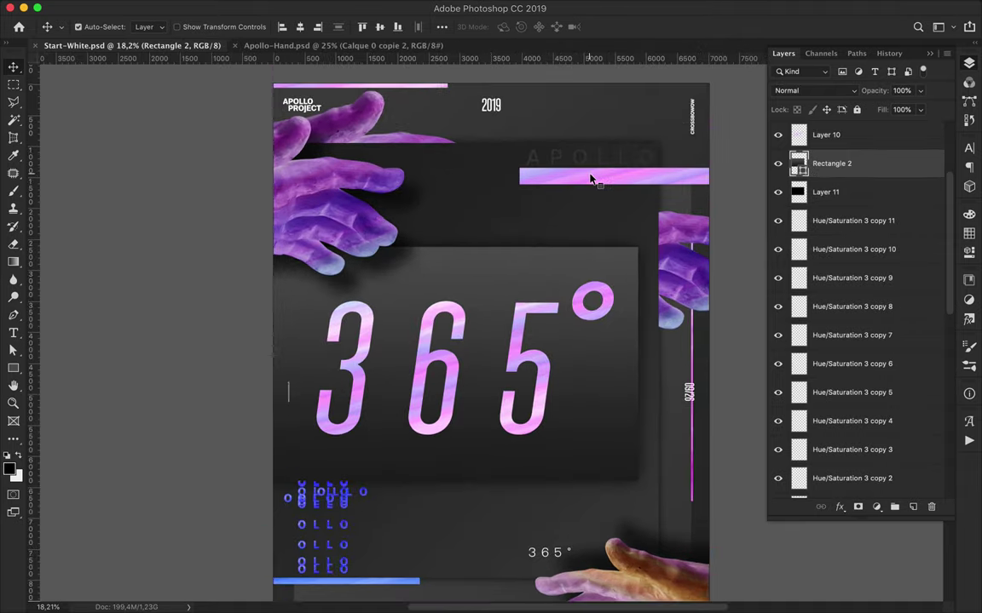
mouse_move(295, 273)
mouse_down()
mouse_move(838, 169)
mouse_move(835, 143)
mouse_up()
drag(514, 289, 517, 274)
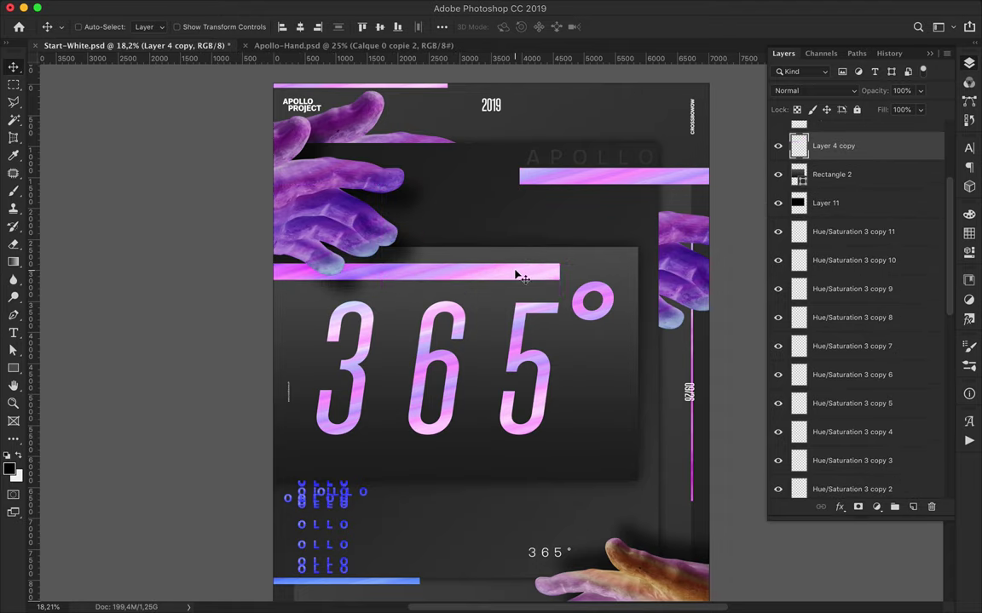
scroll(516, 277, down, 2)
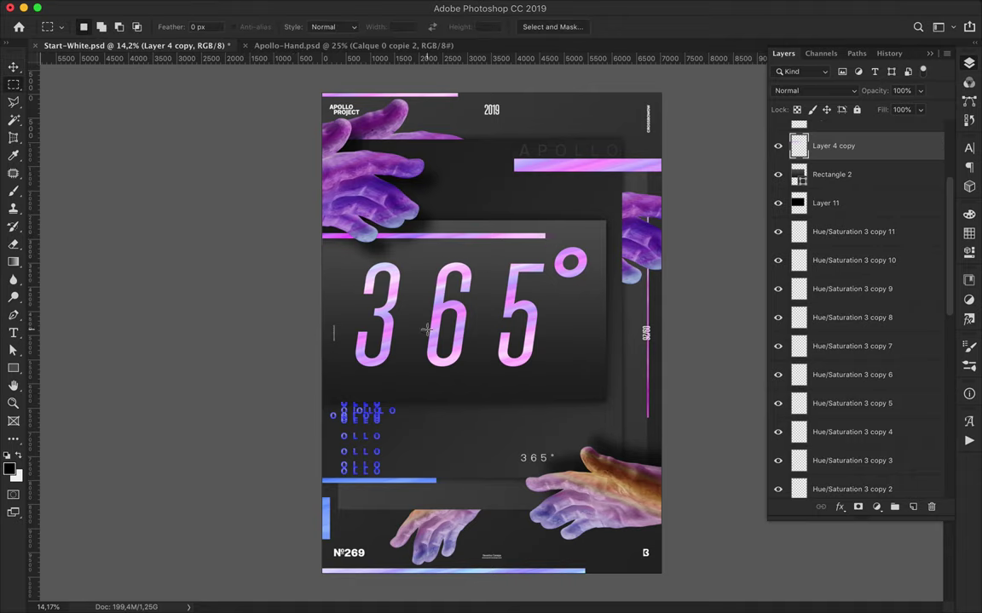
scroll(562, 330, up, 1)
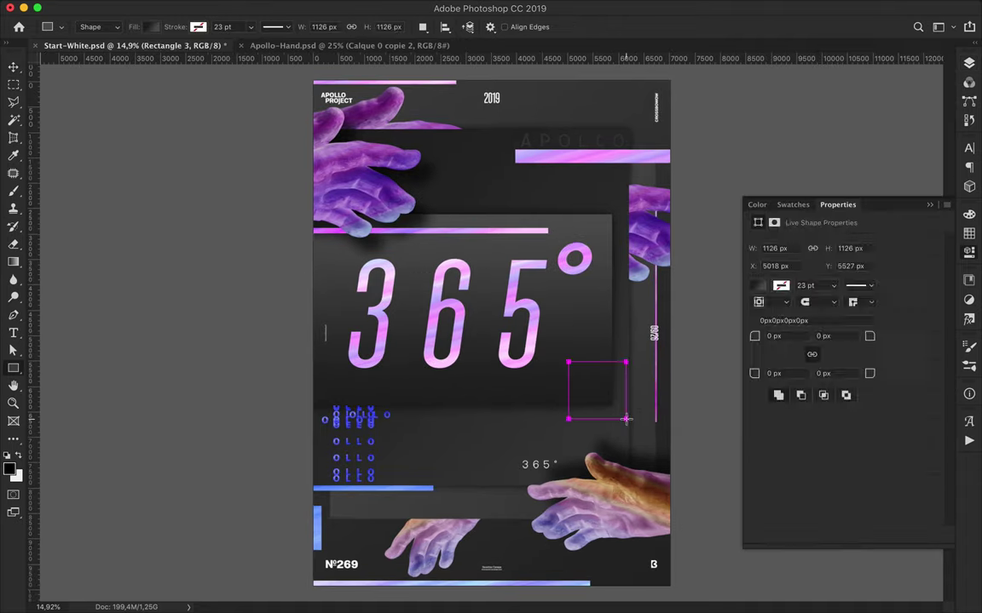
Draw a large circle around the 5 and move Ellipse 1 below Hue/Saturation 3 copy 7
key(shift+u)
drag(542, 372, 627, 453)
key(v)
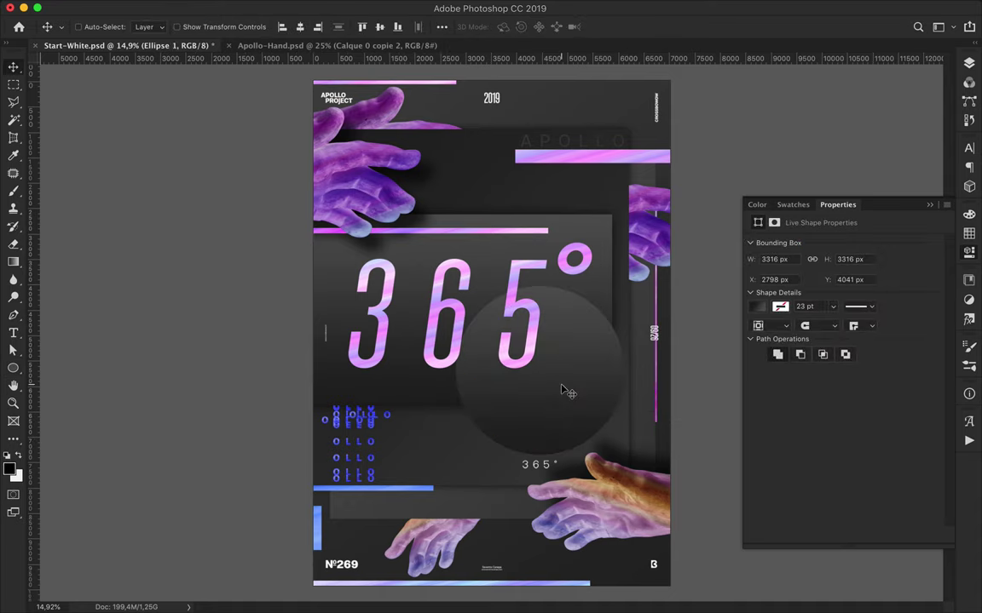
key(F7)
mouse_move(871, 146)
mouse_down()
mouse_move(858, 229)
mouse_move(847, 460)
mouse_up()
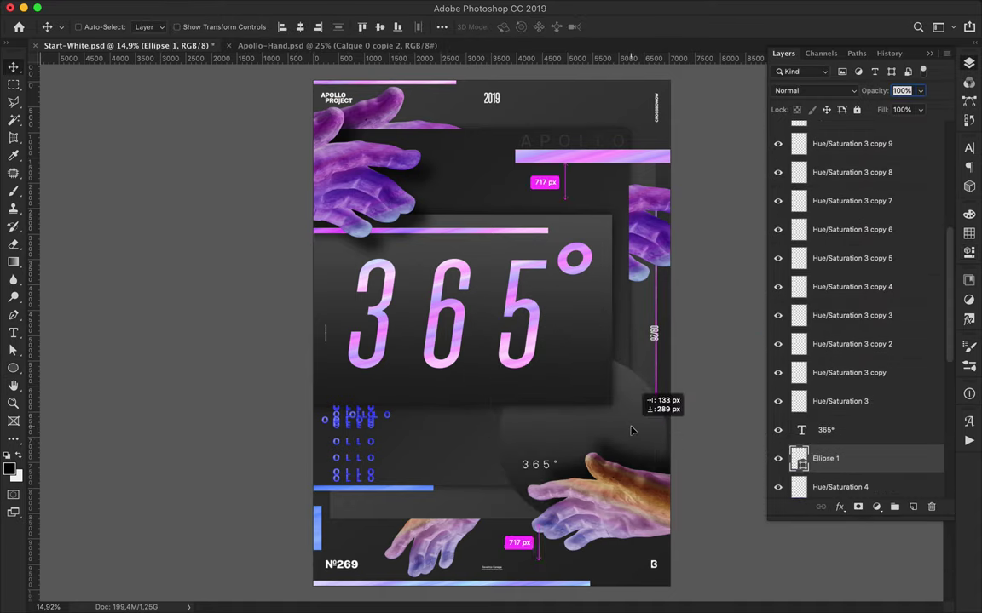
Fill a new layer with the circle's shape in a dark colour and Gaussian-blur it
ctrl+click(801, 360)
key(b)
click(558, 409)
key(ctrl+d)
key(m)
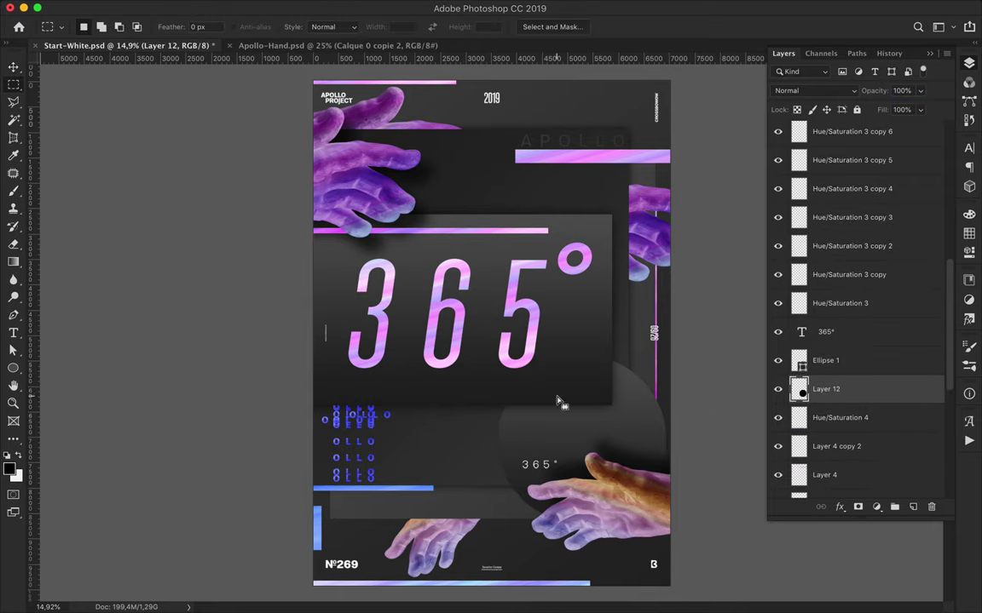
click(335, 7)
click(556, 221)
click(774, 131)
Set the circle shadow to Overlay blending with 70% fill
click(814, 90)
click(728, 243)
click(899, 109)
text(70)
key(Return)
Enlarge the shadow slightly and place a copy of the circle and shadow at upper left
scroll(526, 410, up, 1)
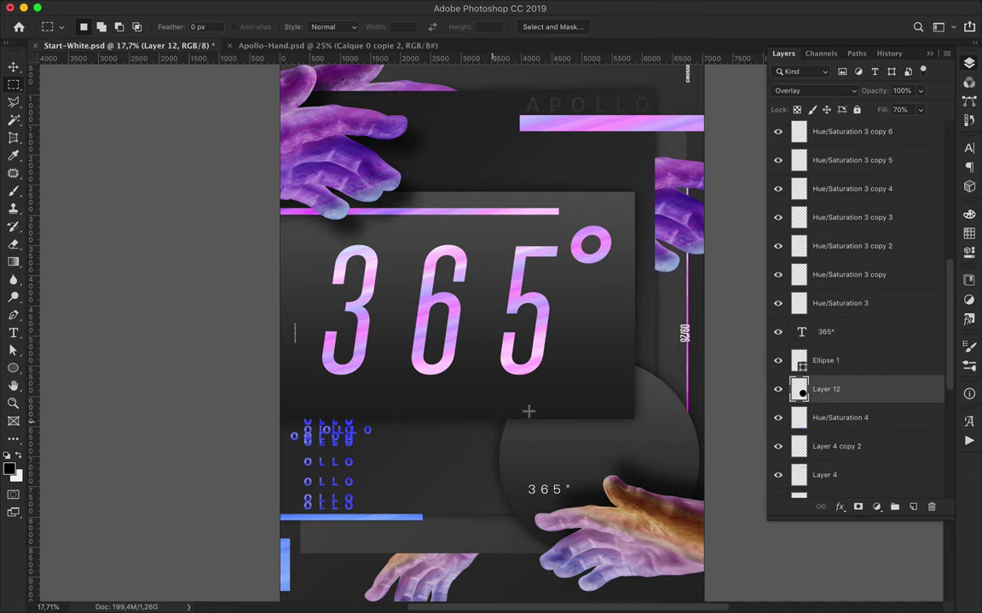
key(ctrl+t)
drag(477, 461, 480, 461)
key(Return)
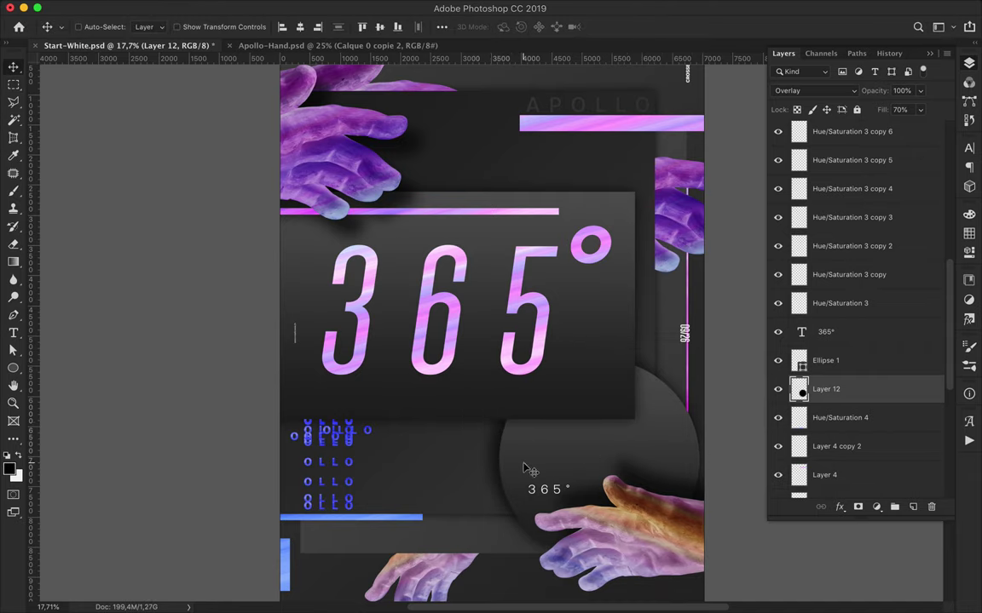
scroll(481, 340, down, 1)
shift+click(825, 360)
drag(699, 386, 401, 124)
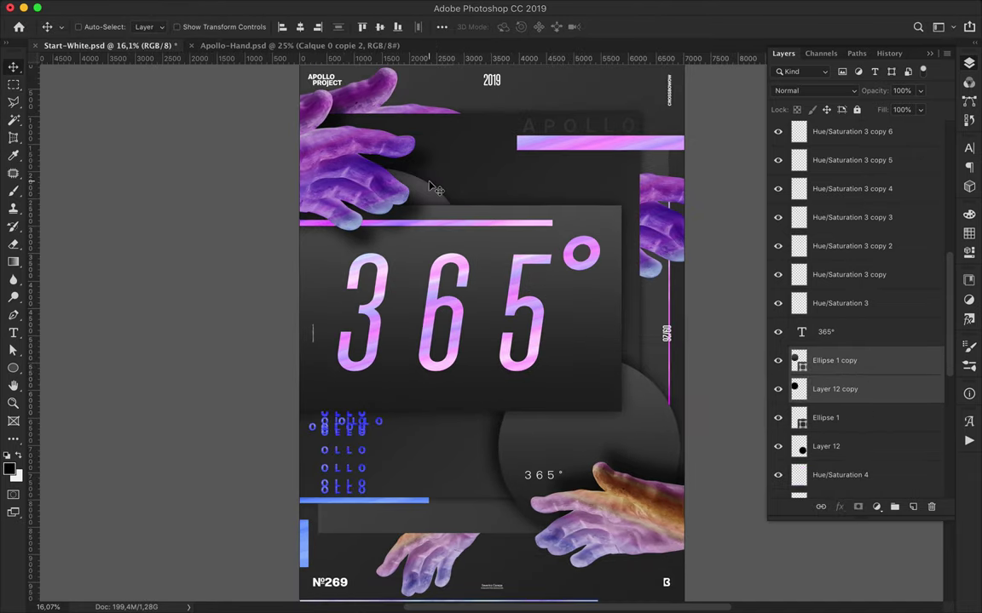
Draw Ellipse 2 over the 3, place it beneath Layer 4 copy, and enlarge it
scroll(772, 350, up, 10)
click(852, 152)
click(852, 209)
click(853, 268)
key(u)
drag(281, 205, 394, 358)
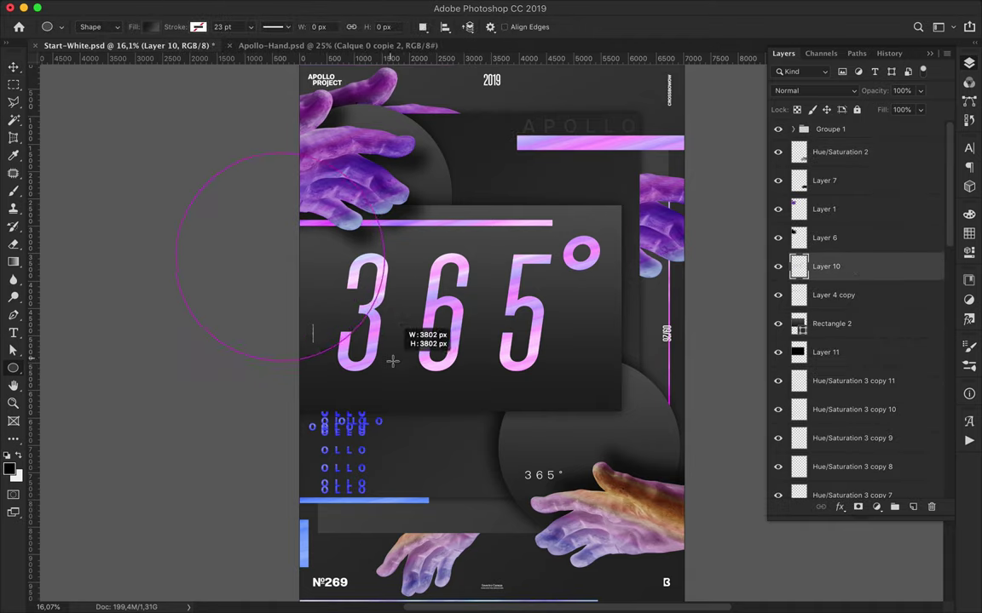
key(v)
drag(842, 266, 780, 323)
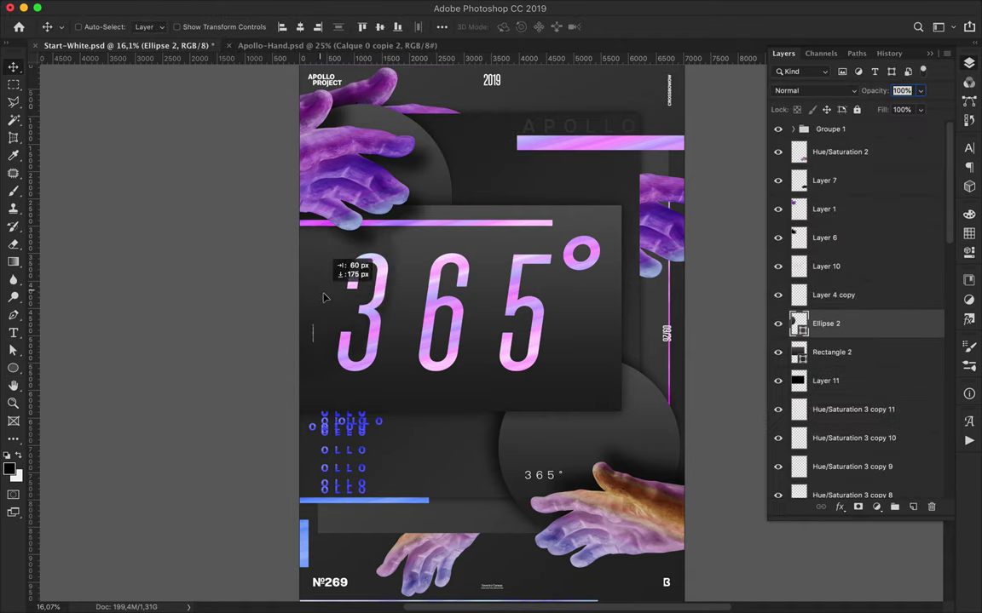
key(ctrl+t)
drag(394, 383, 405, 426)
key(Return)
Add a blurred black shadow layer in the shape of Ellipse 2
key(ctrl+shift+alt+n)
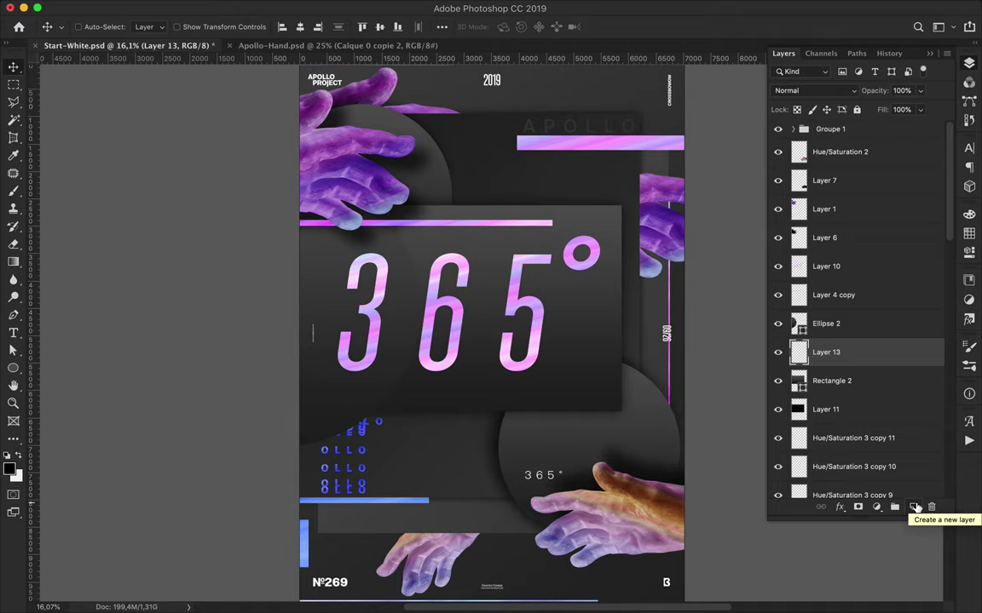
ctrl+click(798, 324)
key(alt+BackSpace)
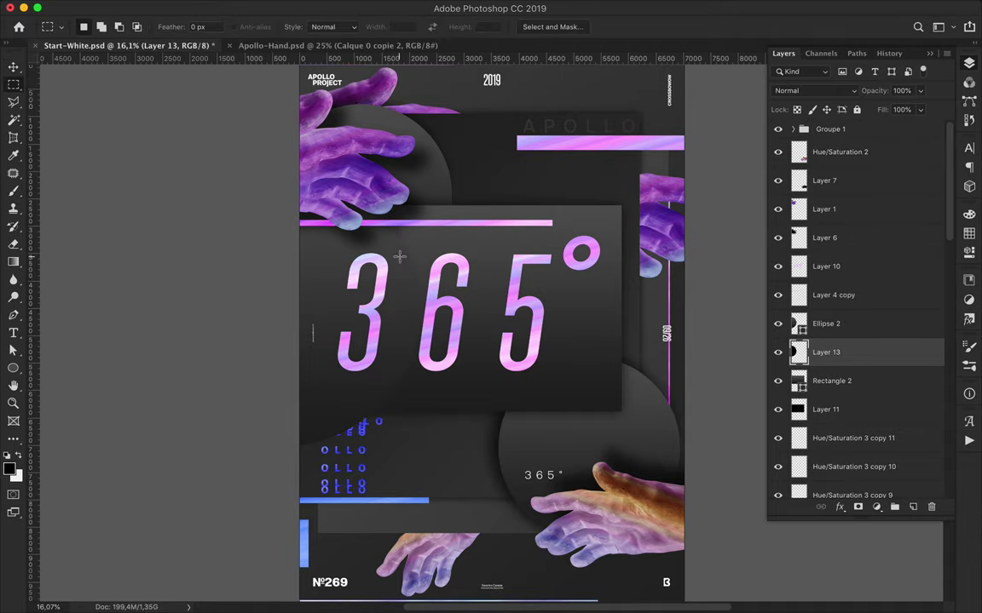
key(ctrl+d)
click(335, 7)
click(418, 28)
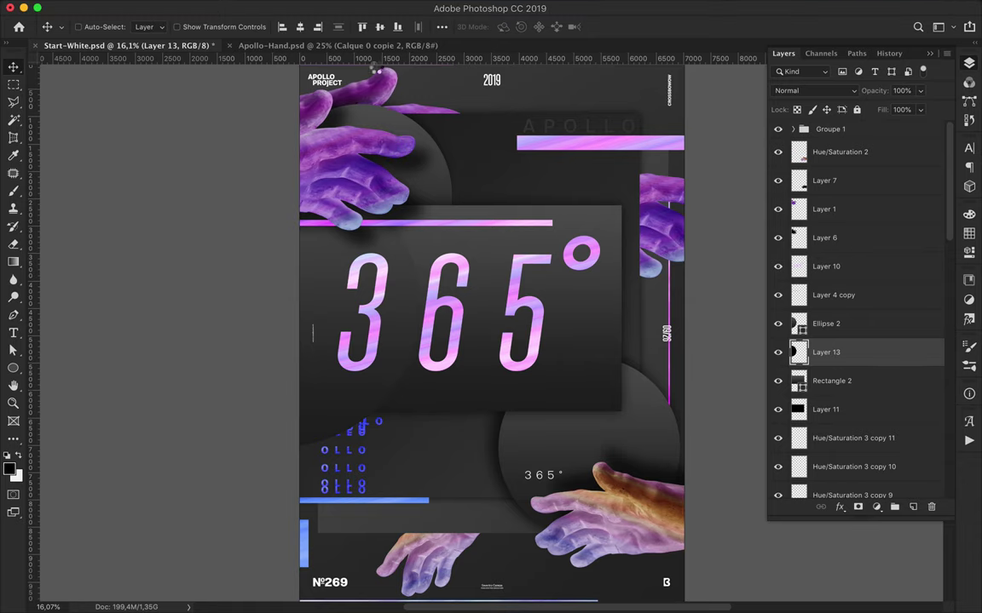
key(ctrl+t)
key(Escape)
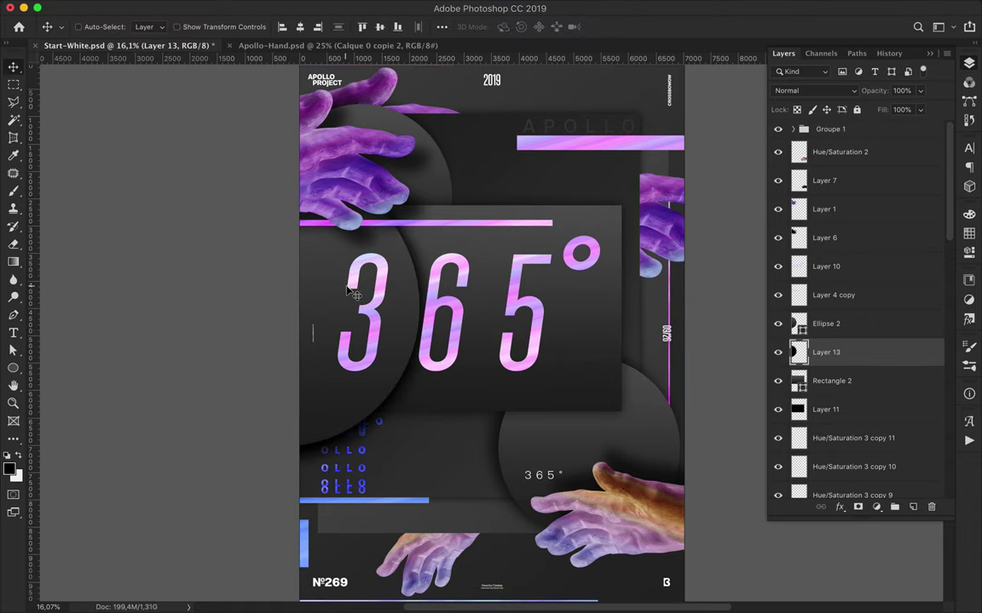
Copy a circle of the colourful gradient layer near APOLLO and move it up-left
scroll(468, 339, down, 1)
scroll(469, 338, down, 1)
scroll(843, 369, down, 10)
click(777, 455)
key(u)
key(m)
drag(558, 146, 605, 189)
key(ctrl+j)
click(587, 211)
click(856, 457)
key(ctrl+j)
key(v)
drag(566, 126, 524, 92)
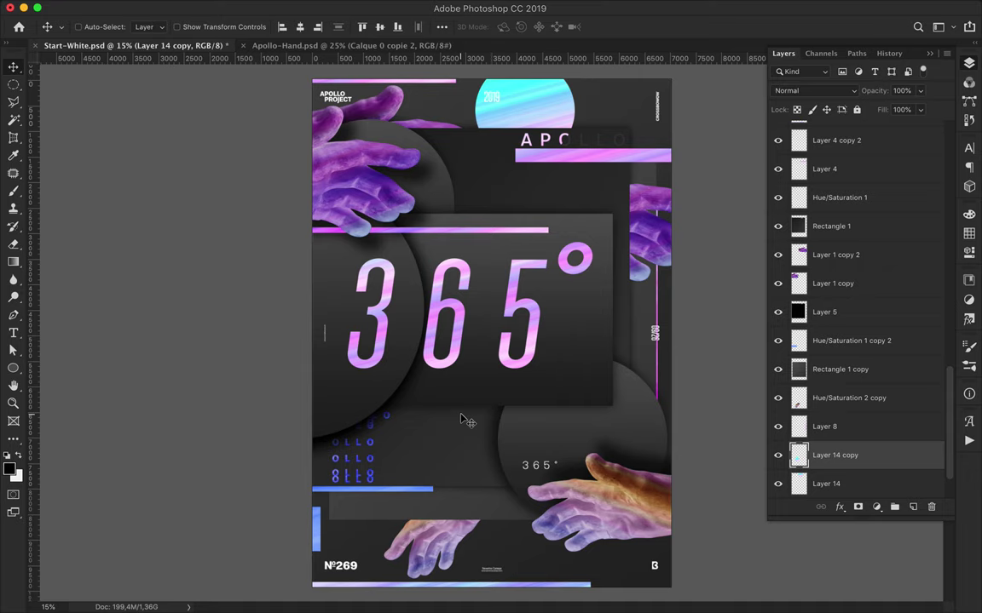
Undo the extra copy, then copy a gradient circle to Layer 15, raise it and move it up
key(ctrl+alt+z)
key(ctrl+alt+z)
key(m)
drag(364, 435, 475, 545)
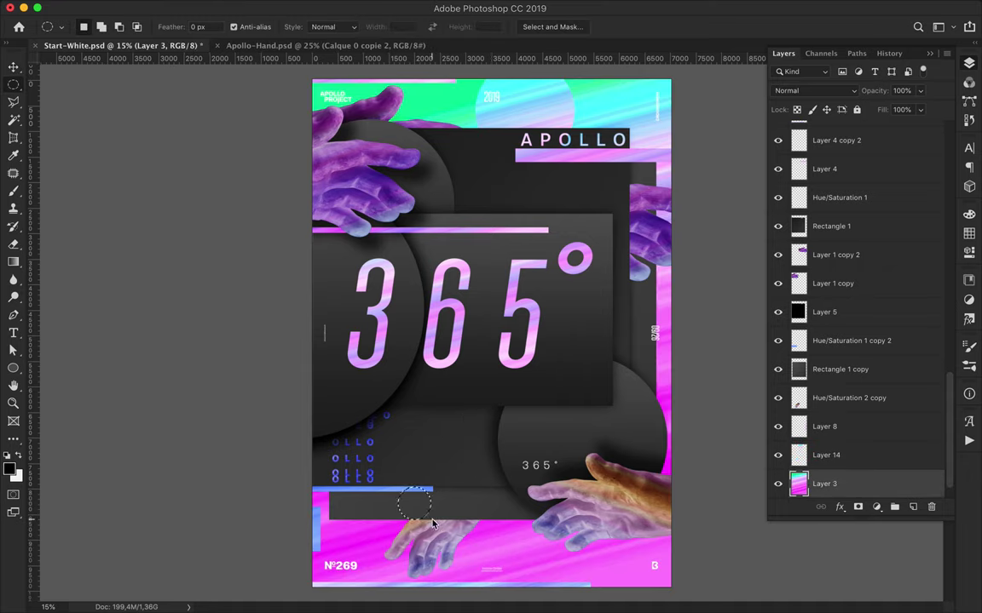
key(ctrl+j)
mouse_move(822, 483)
mouse_down()
mouse_move(832, 307)
mouse_move(815, 219)
mouse_up()
key(v)
drag(419, 490, 491, 423)
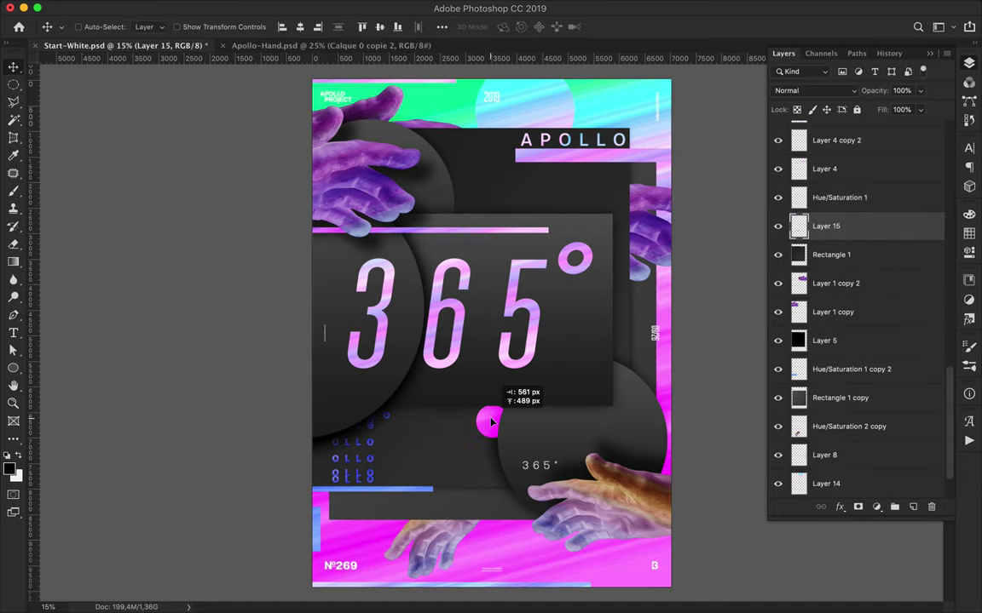
Copy another gradient circle from Layer 3 to Layer 16, placed just below Layer 15
scroll(852, 426, down, 2)
click(824, 455)
key(m)
drag(322, 387, 408, 477)
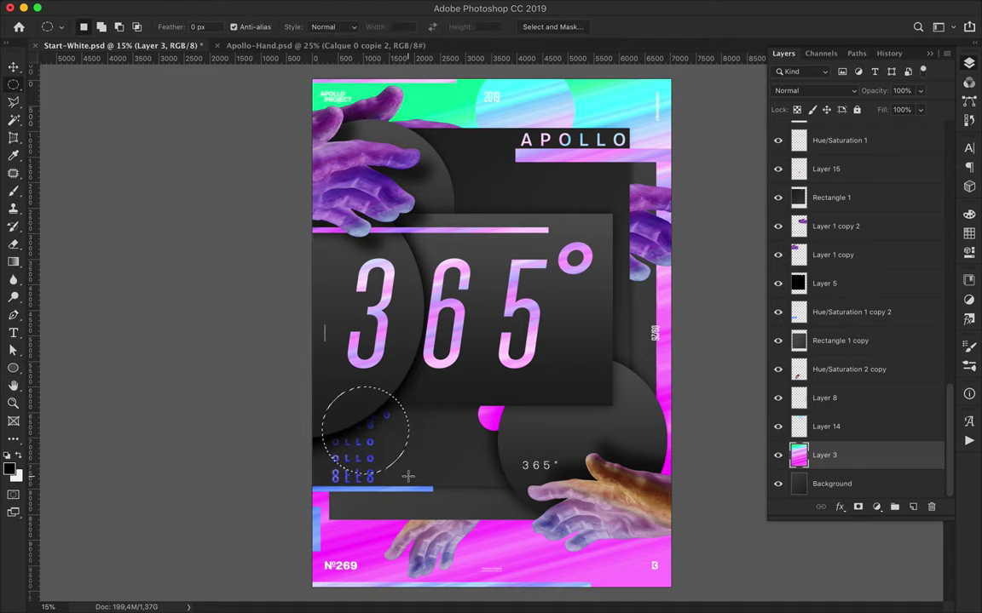
key(ctrl+j)
drag(824, 455, 824, 198)
key(v)
drag(367, 430, 400, 384)
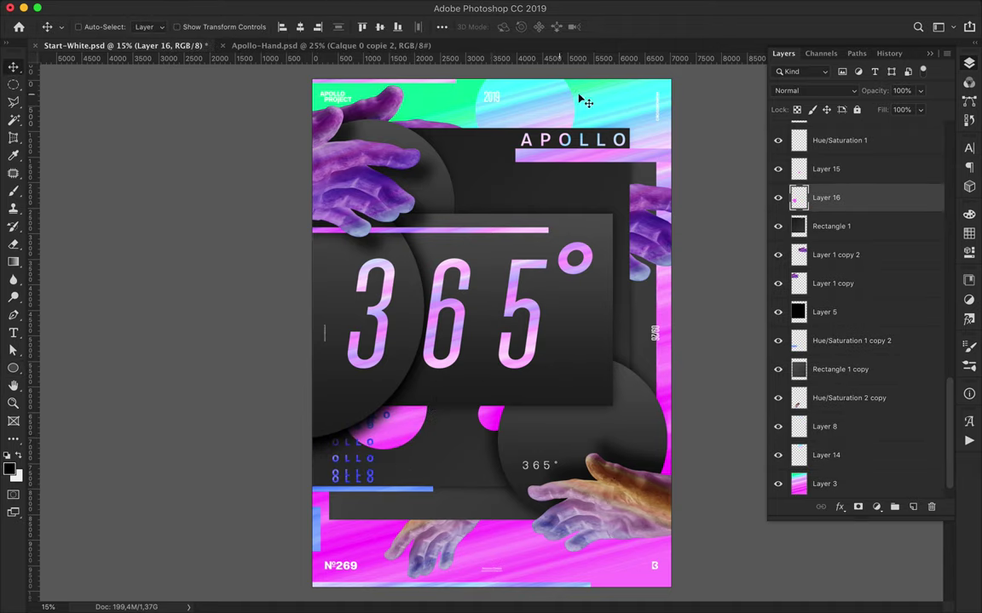
Copy a cyan circle near APOLLO to Layer 17 and move it below APOLLO
click(824, 483)
key(m)
drag(550, 86, 615, 123)
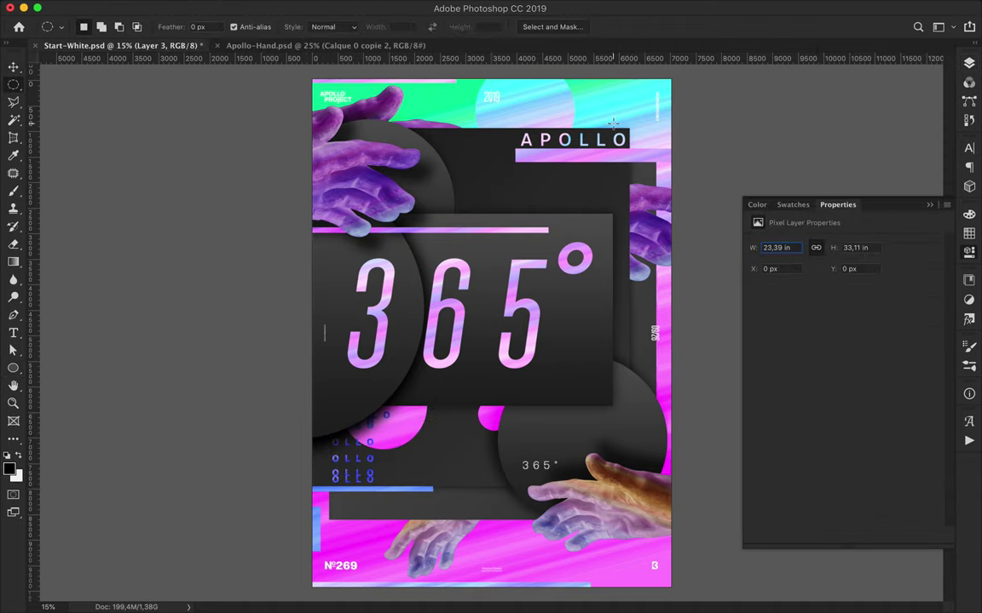
key(F7)
key(ctrl+j)
key(v)
drag(823, 483, 824, 145)
drag(616, 121, 473, 195)
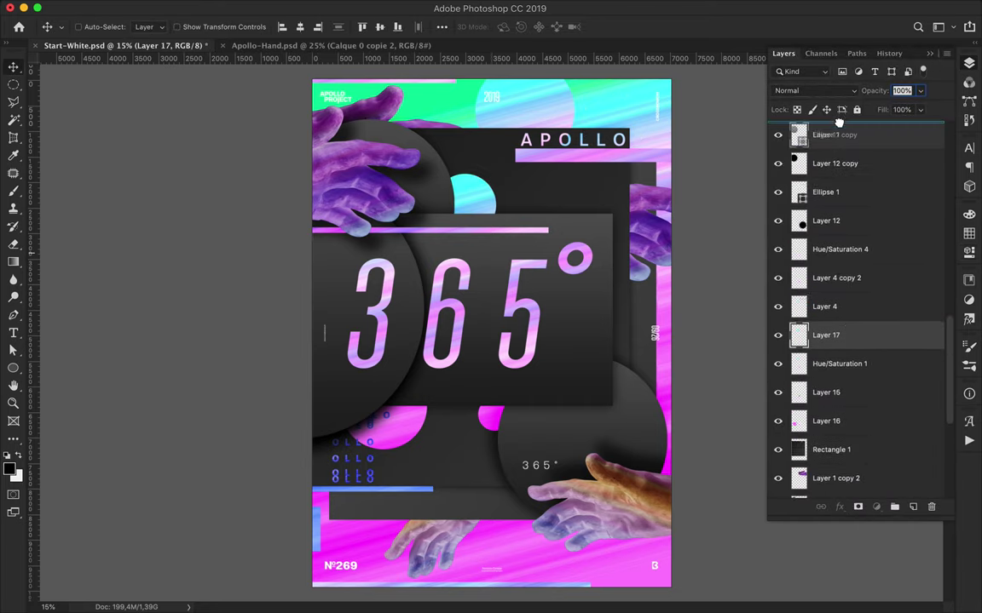
Reposition the cyan circle behind the top-left hand, between Layer 13 and Rectangle 2
drag(849, 154, 844, 178)
mouse_move(458, 198)
mouse_down()
mouse_move(411, 244)
mouse_move(430, 219)
mouse_up()
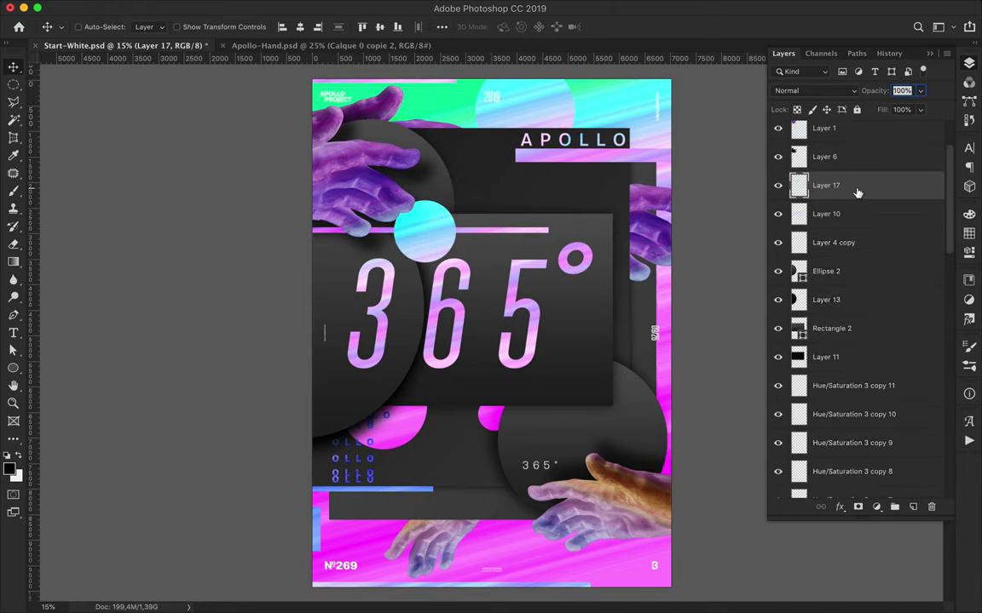
drag(866, 185, 866, 314)
mouse_move(426, 213)
mouse_down()
mouse_move(406, 197)
mouse_move(425, 191)
mouse_up()
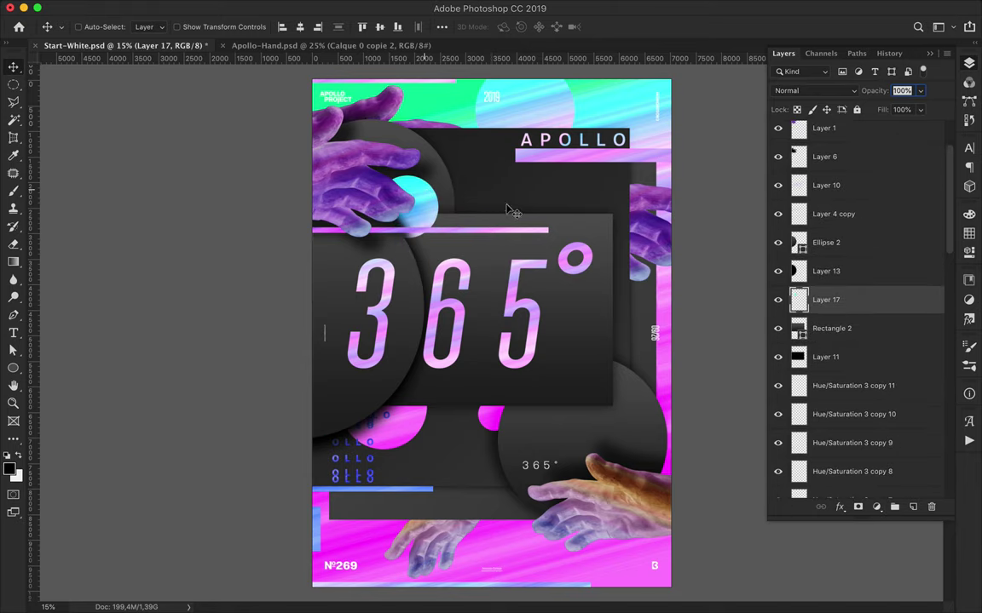
Copy a magenta circle to Layer 18, below Hue/Saturation 3 copy 7, beside the lower-right hand
key(m)
drag(542, 318, 609, 390)
key(F7)
key(ctrl+j)
key(v)
drag(815, 458, 836, 147)
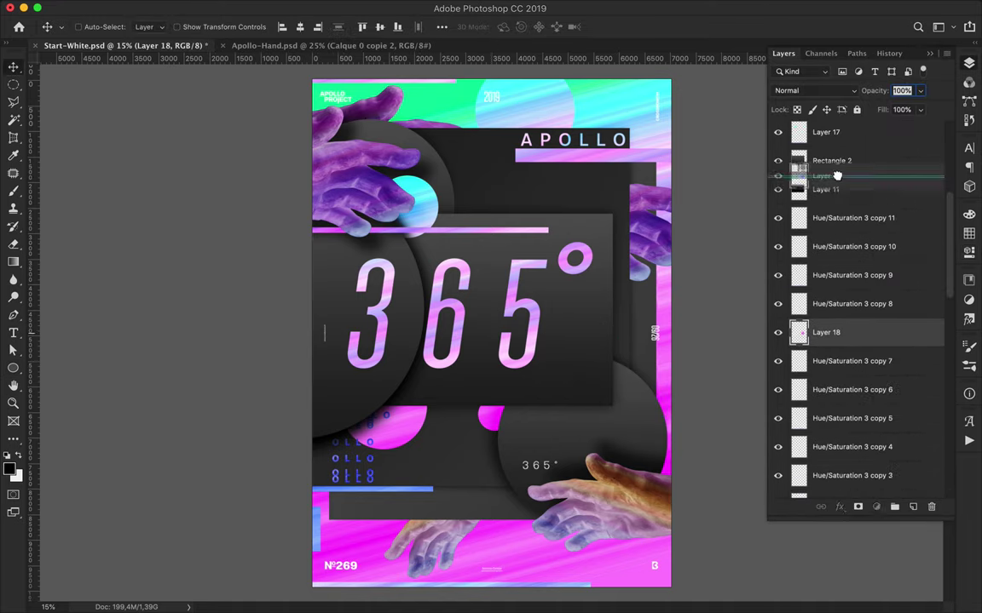
drag(836, 147, 833, 147)
drag(601, 335, 612, 388)
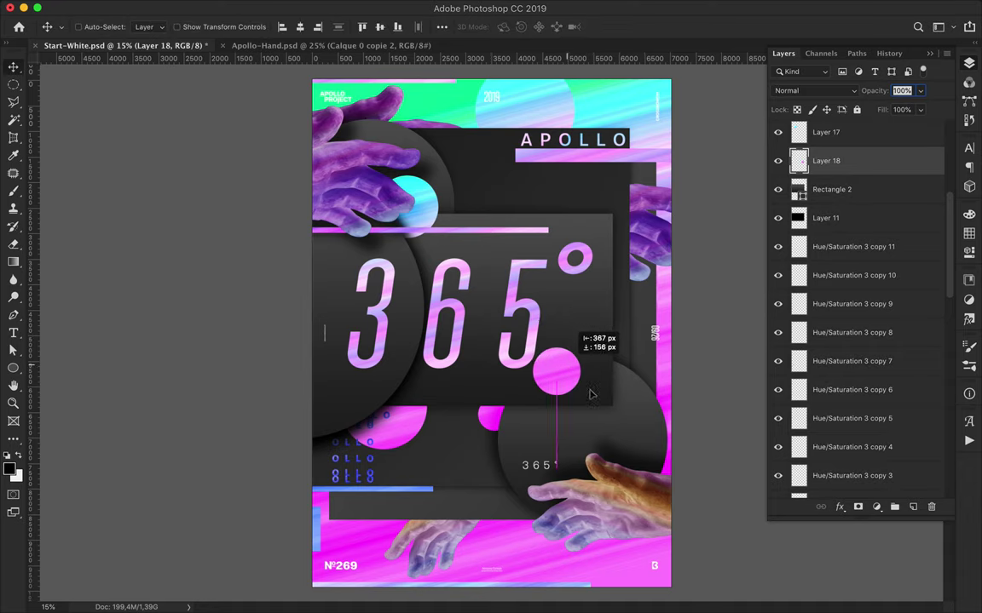
drag(838, 190, 840, 375)
drag(550, 417, 594, 484)
On Layer 3, delete a large circle of gradient around the lower-right hand
scroll(860, 400, down, 10)
double_click(778, 455)
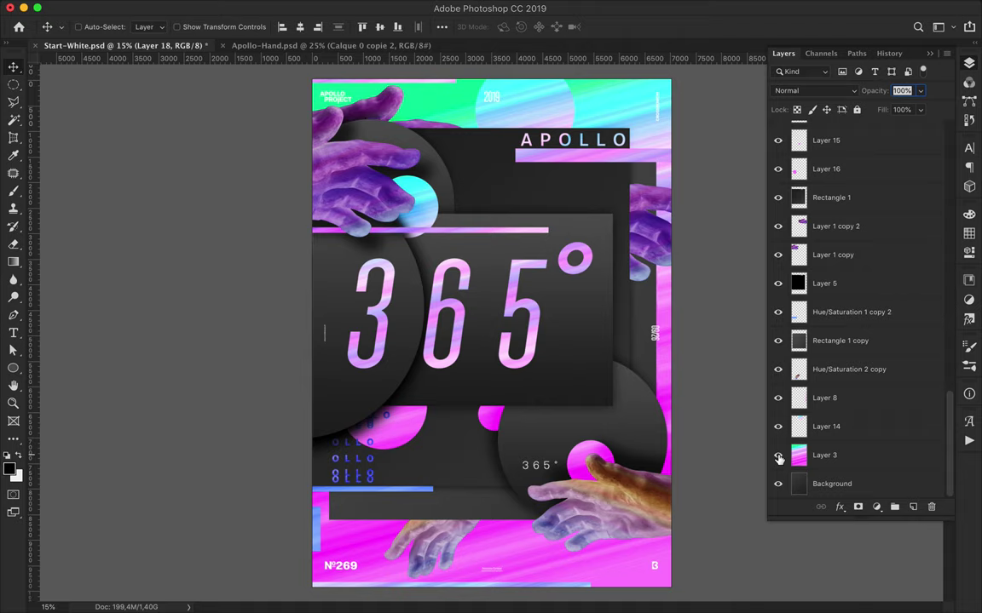
key(m)
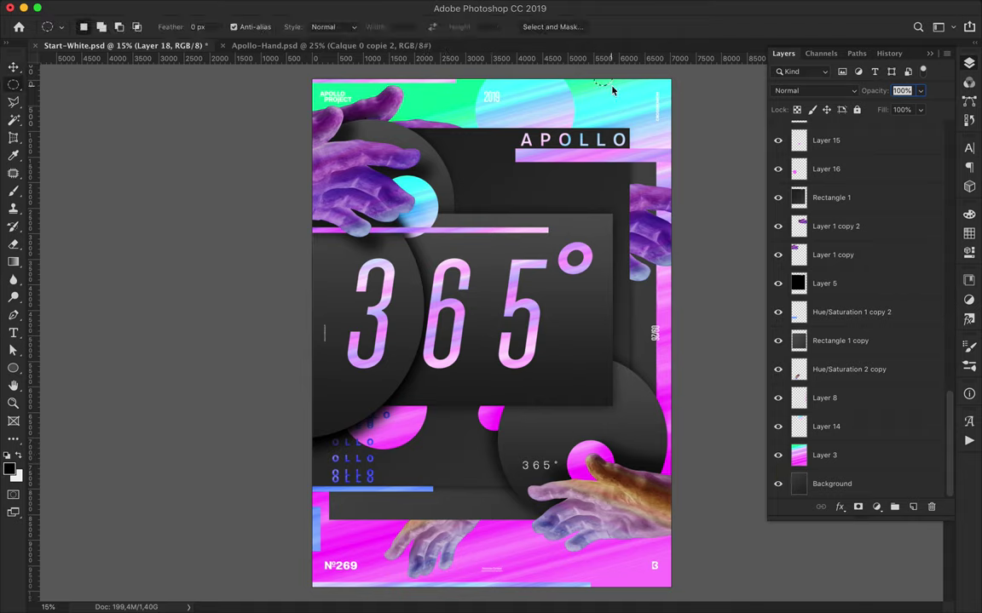
ctrl+click(559, 529)
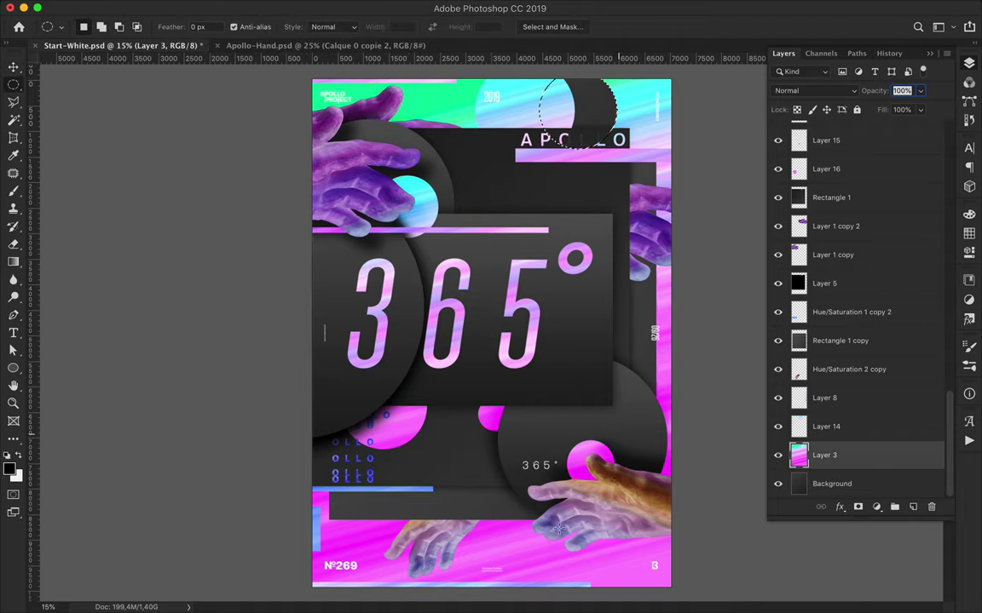
mouse_move(507, 72)
mouse_down()
mouse_move(580, 98)
mouse_move(642, 156)
mouse_up()
scroll(580, 99, down, 2)
drag(603, 517, 663, 569)
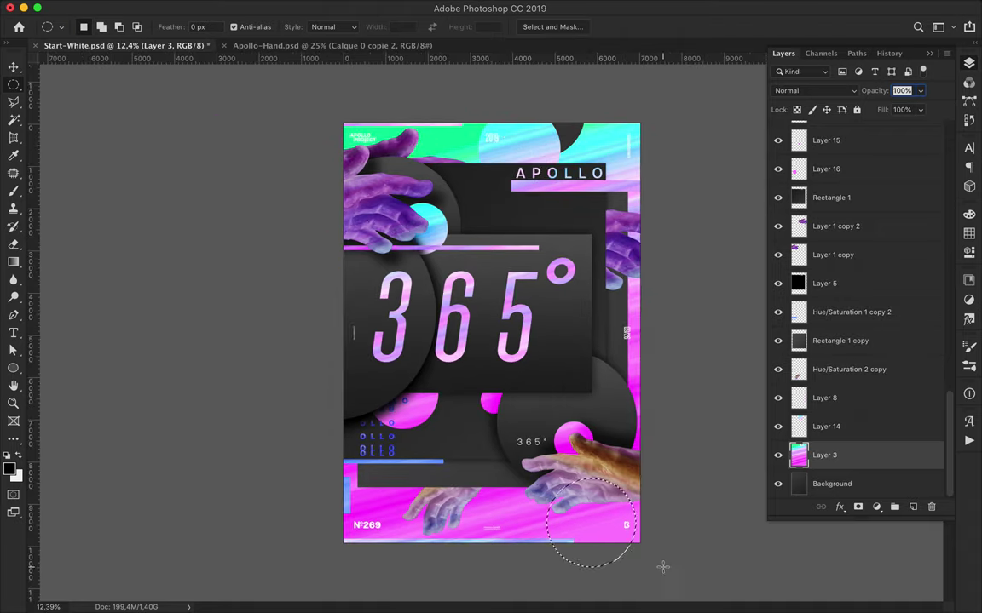
key(Delete)
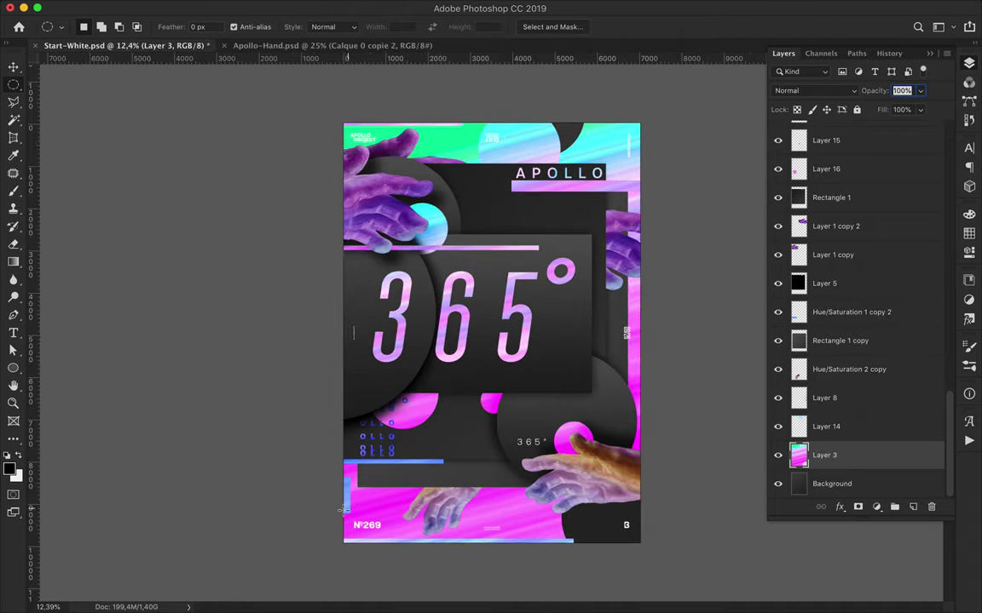
Delete rectangles of gradient at the bottom-left and top-left of Layer 3, then save the poster
drag(358, 499, 522, 539)
key(Delete)
drag(345, 128, 462, 162)
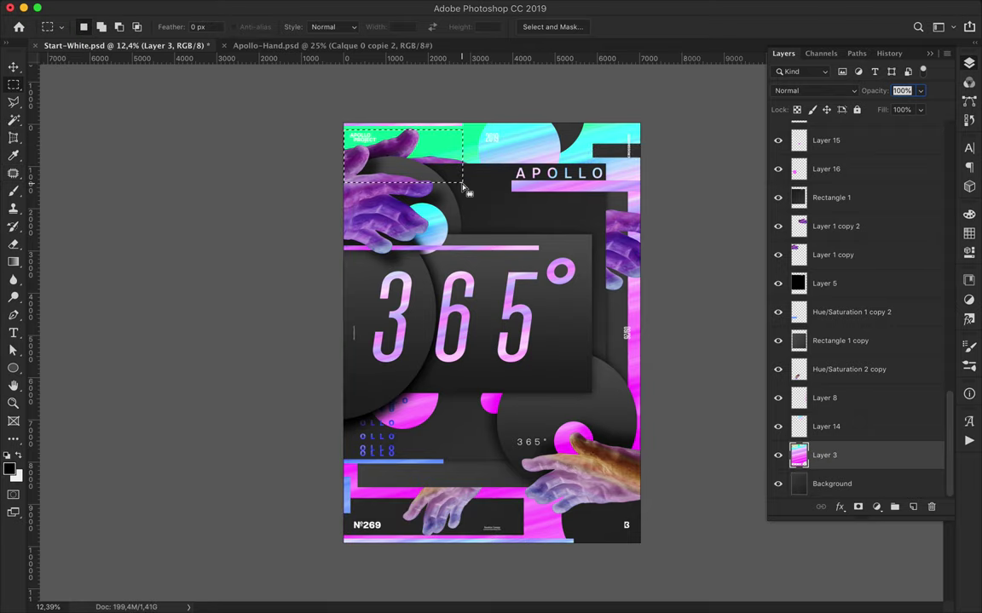
key(Delete)
drag(577, 123, 579, 133)
key(v)
key(ctrl+s)
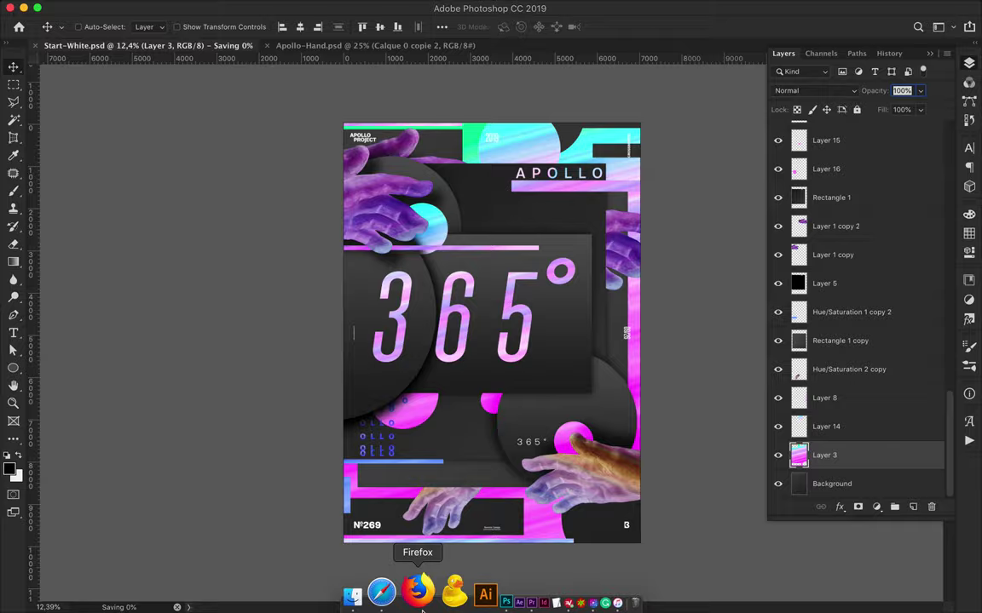